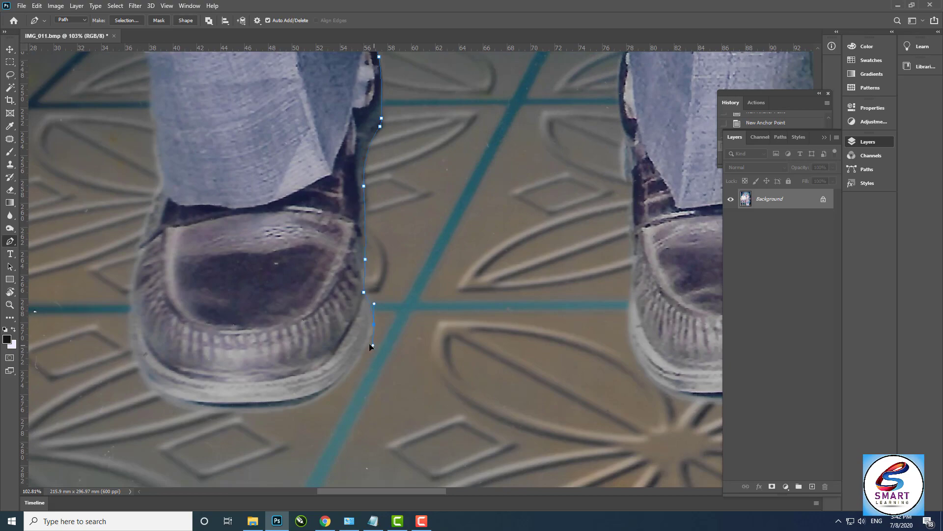
Step: Trace the outer edge of the man's trouser leg with anchor points of the Pen tool path
drag(160, 200, 207, 358)
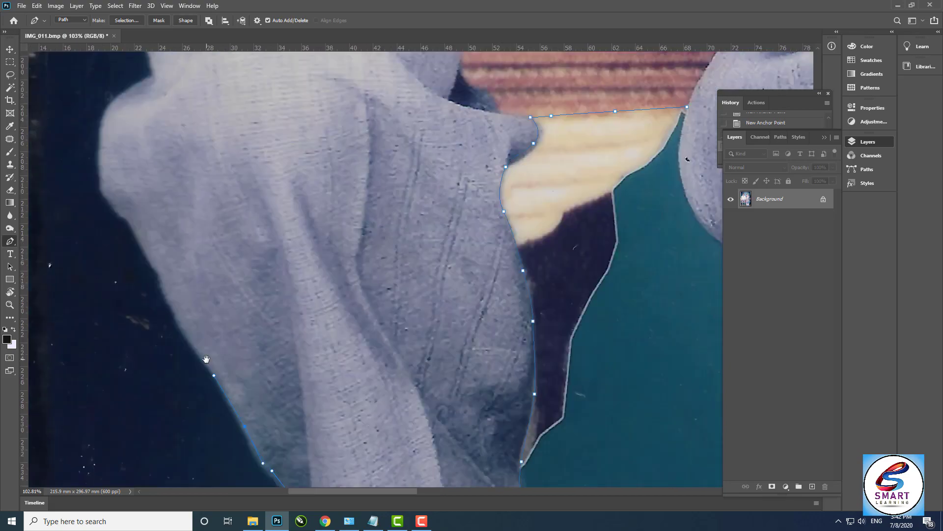
drag(100, 154, 104, 118)
drag(148, 113, 122, 415)
drag(147, 310, 206, 406)
key(ctrl+z)
mouse_move(226, 351)
mouse_down()
mouse_move(166, 234)
mouse_move(253, 402)
mouse_up()
click(201, 249)
drag(155, 160, 270, 347)
Step: Continue the pen path upward along the outer edge of the chair beside the man
click(236, 261)
drag(196, 98, 203, 442)
click(167, 156)
drag(167, 158, 180, 372)
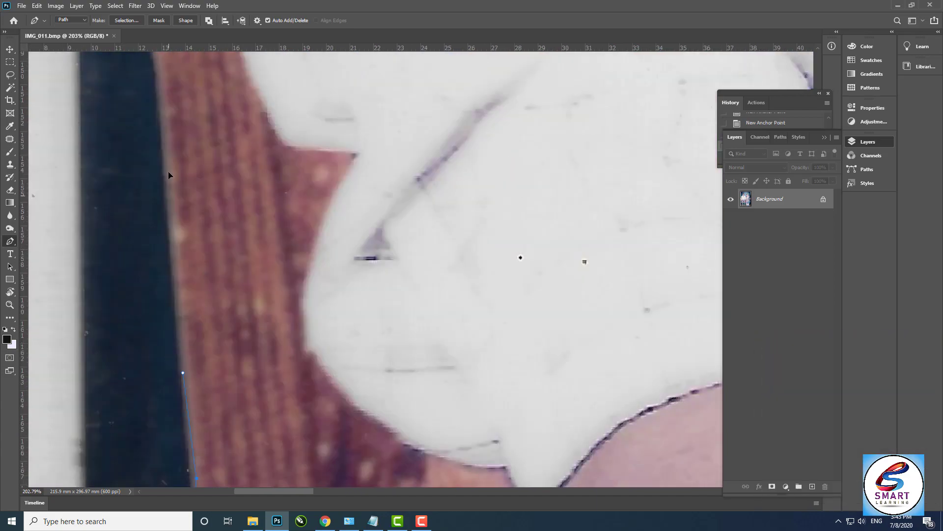
click(158, 86)
drag(160, 93, 228, 417)
scroll(194, 226, down, 5)
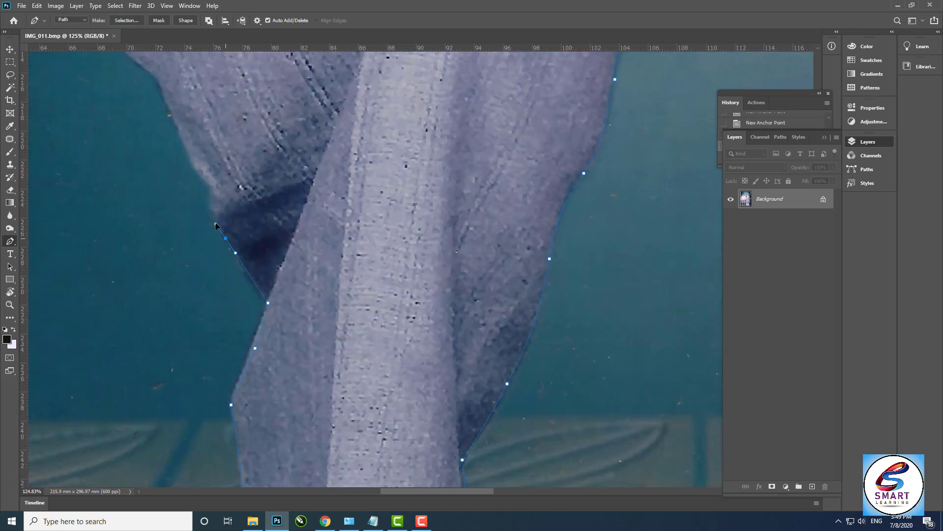
Step: Close the pen path along the inner edge of the man's other trouser leg and convert it to a selection
drag(215, 225, 290, 386)
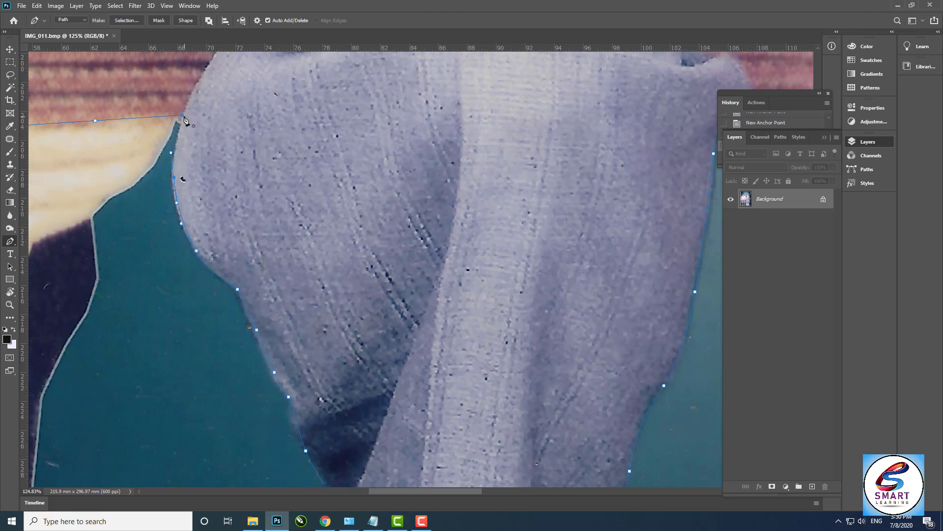
key(ctrl+Return)
key(z)
drag(402, 299, 324, 294)
drag(558, 221, 566, 235)
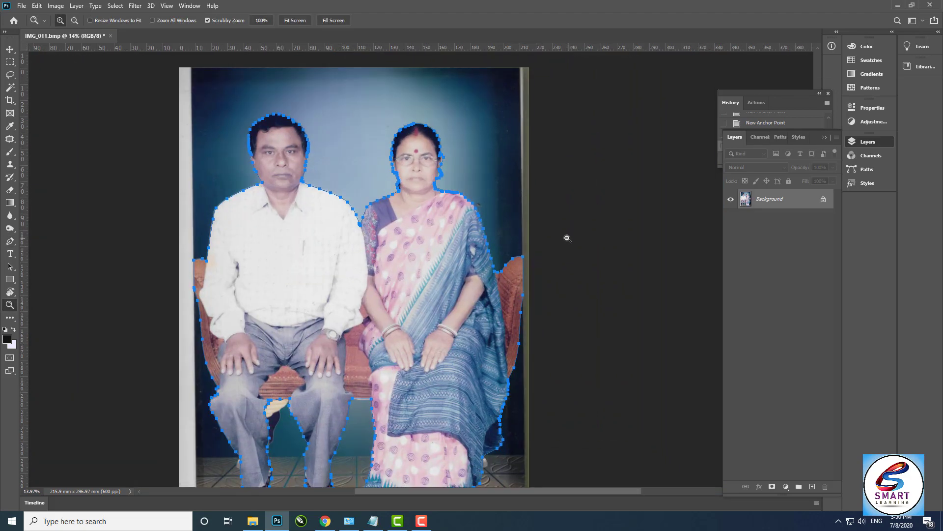
Step: Copy the selected couple and chair to a new layer and hide the Background layer
key(ctrl+j)
click(731, 219)
drag(420, 313, 389, 300)
drag(467, 221, 499, 268)
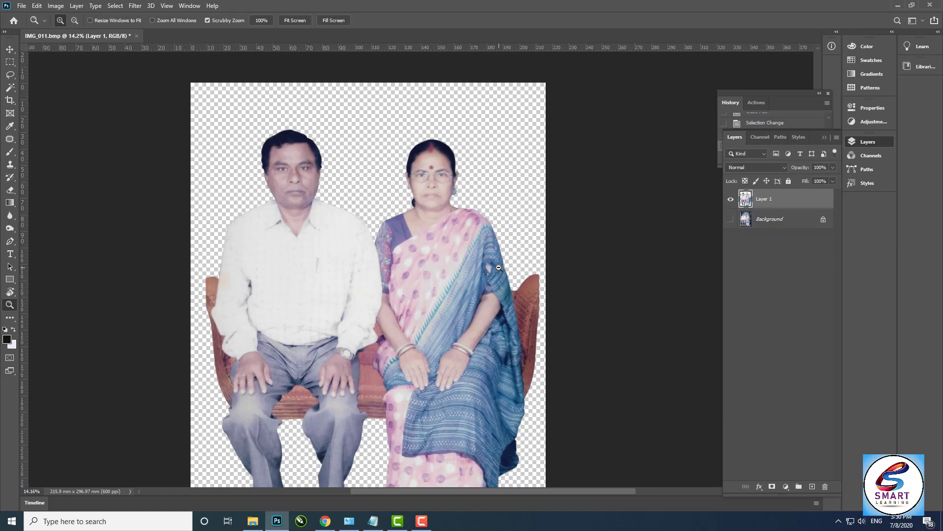
drag(412, 152, 449, 173)
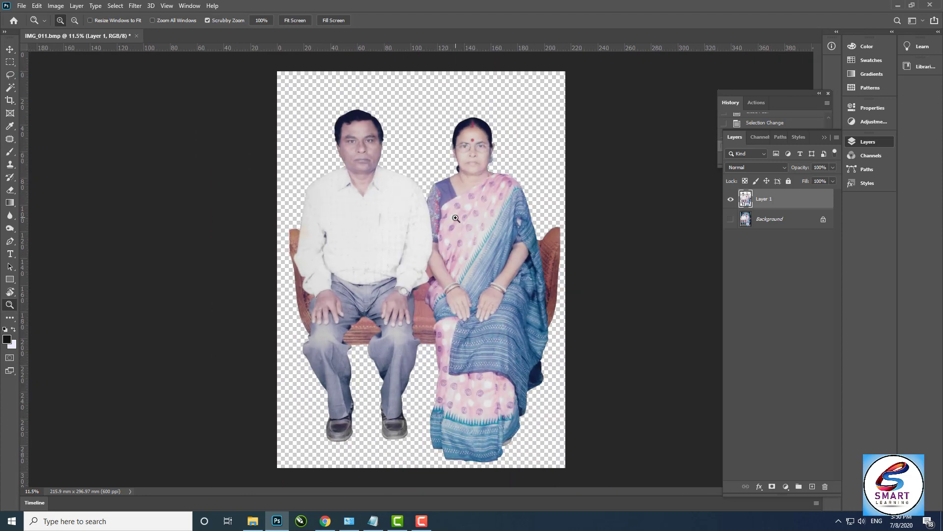
Step: Resize the image to a width of 12 inches with resampling turned off
key(ctrl+alt+i)
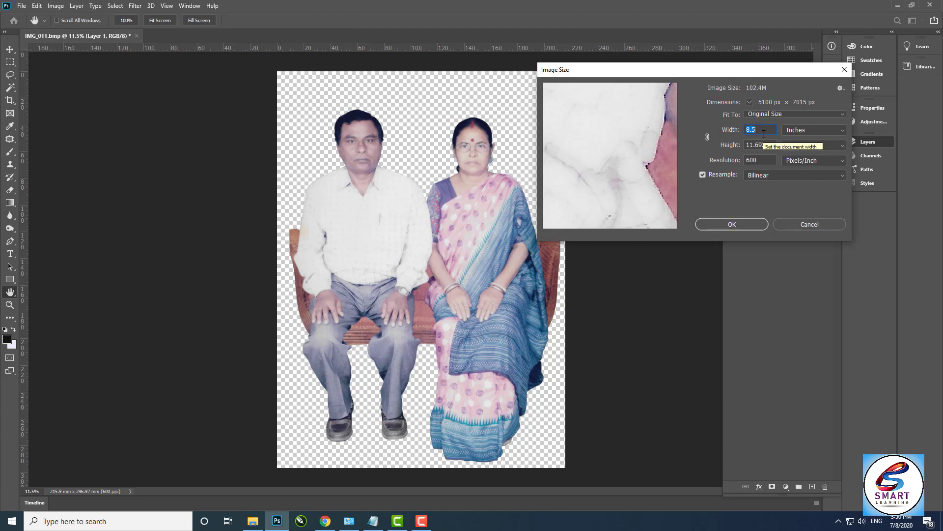
click(703, 175)
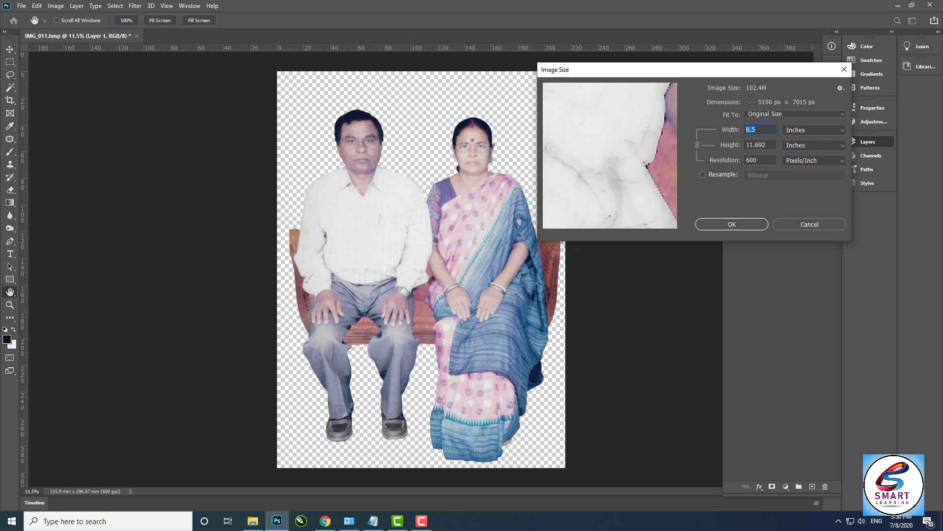
text(12)
click(701, 226)
Step: Switch the canvas size units to inches and extend the canvas height to 18 inches
key(ctrl+alt+c)
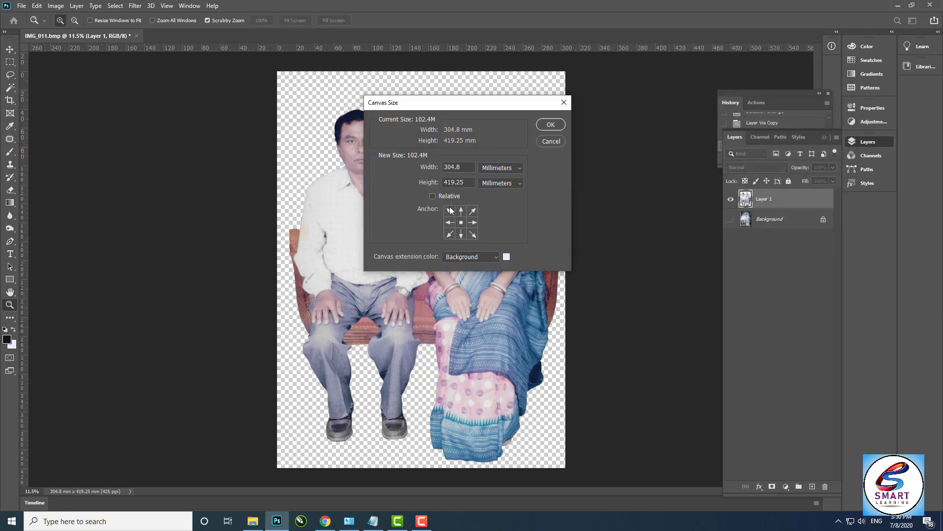
click(494, 169)
click(497, 187)
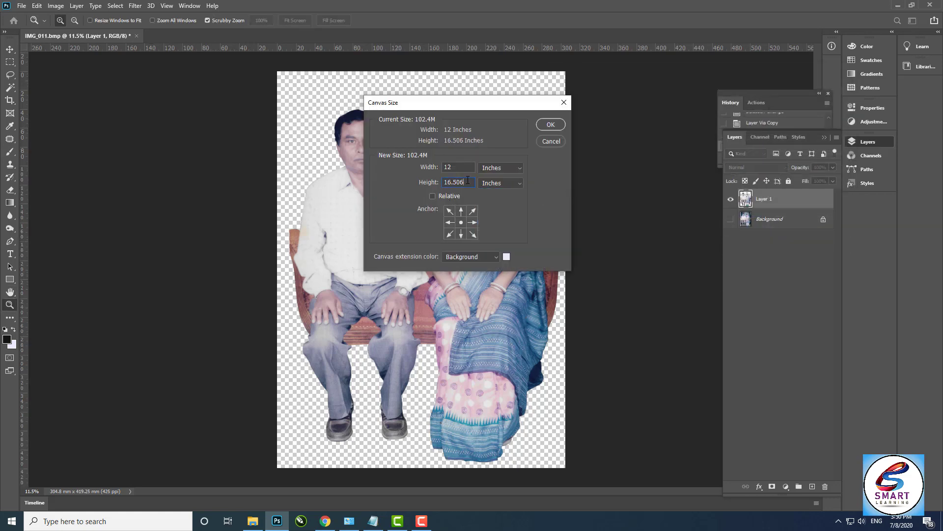
text(18)
key(Return)
key(ctrl+minus)
Step: Resample the image to a resolution of 300 pixels/inch and inspect the man's face up close
key(ctrl+alt+i)
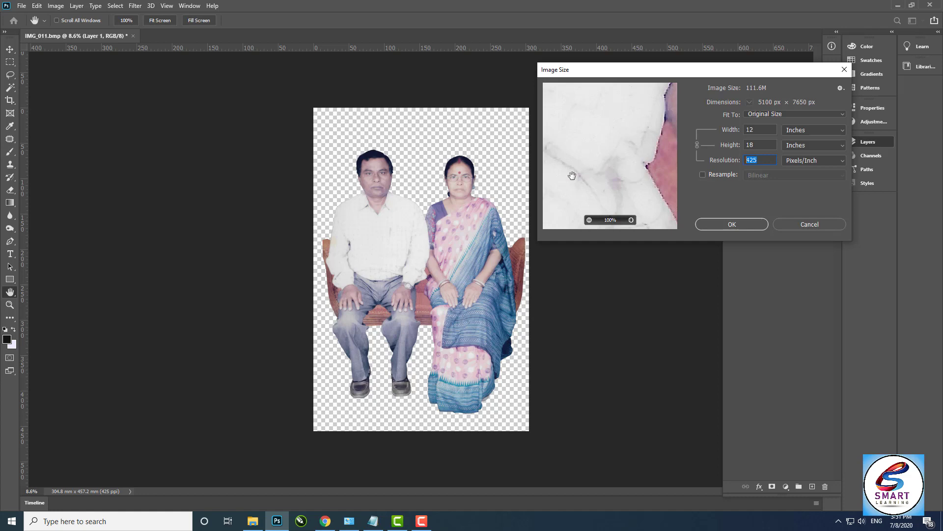
click(704, 174)
text(300)
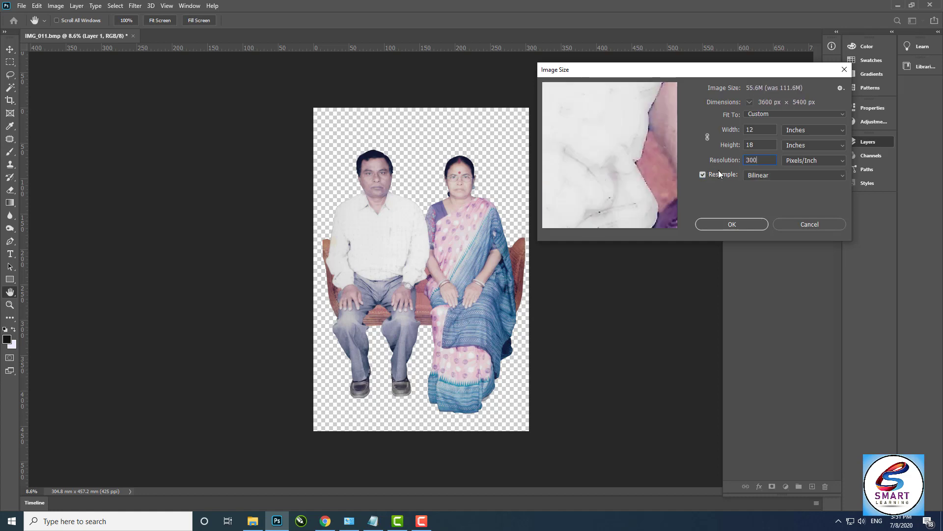
key(Return)
key(z)
click(500, 268)
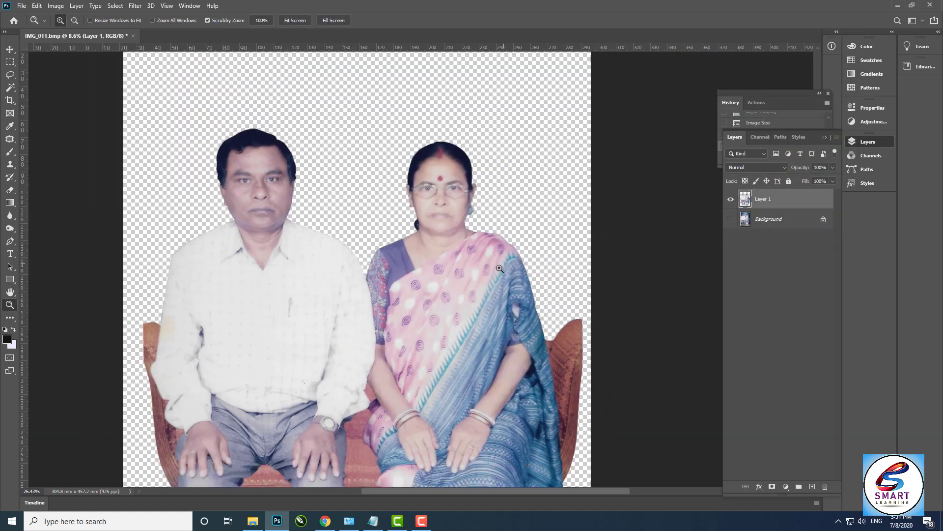
drag(500, 268, 469, 244)
drag(393, 169, 478, 275)
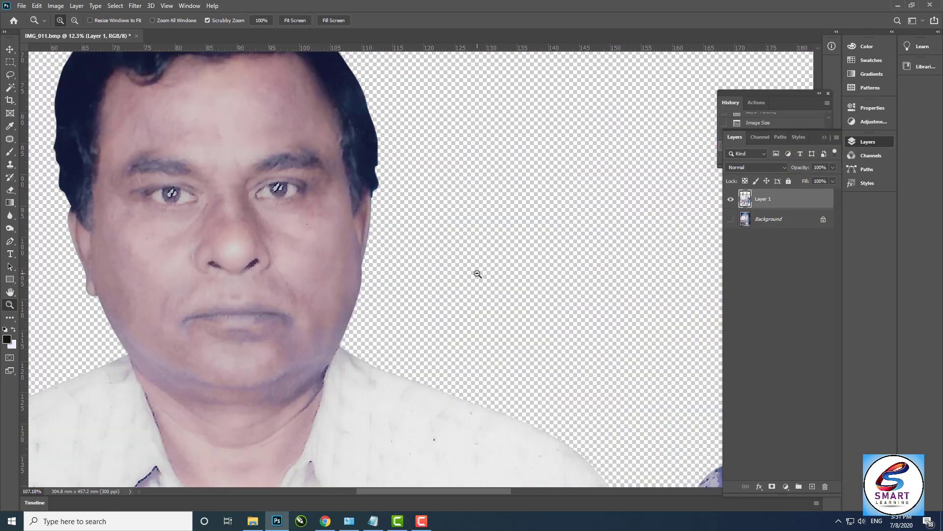
Step: Try to free-transform Layer 1 and the locked Background layer together
key(ctrl+0)
click(730, 219)
click(730, 219)
click(767, 220)
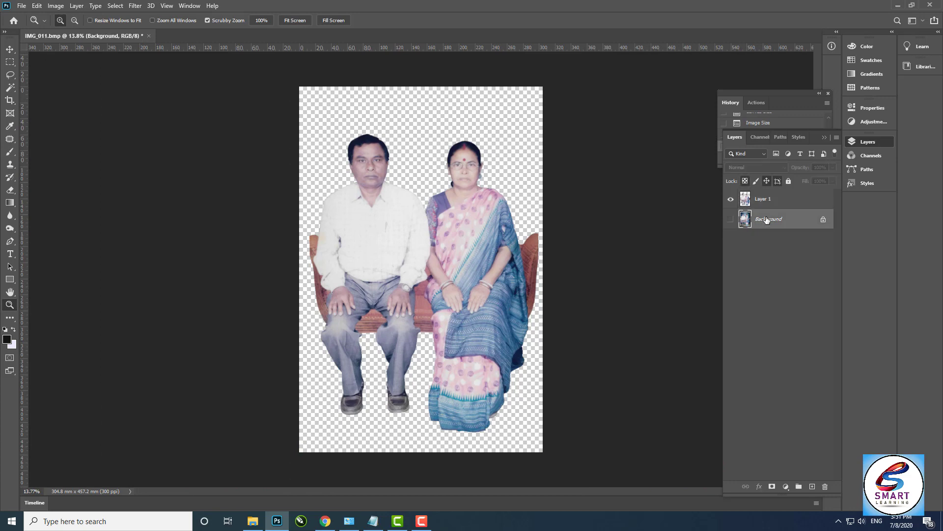
click(761, 202)
drag(531, 219, 535, 220)
ctrl+click(779, 218)
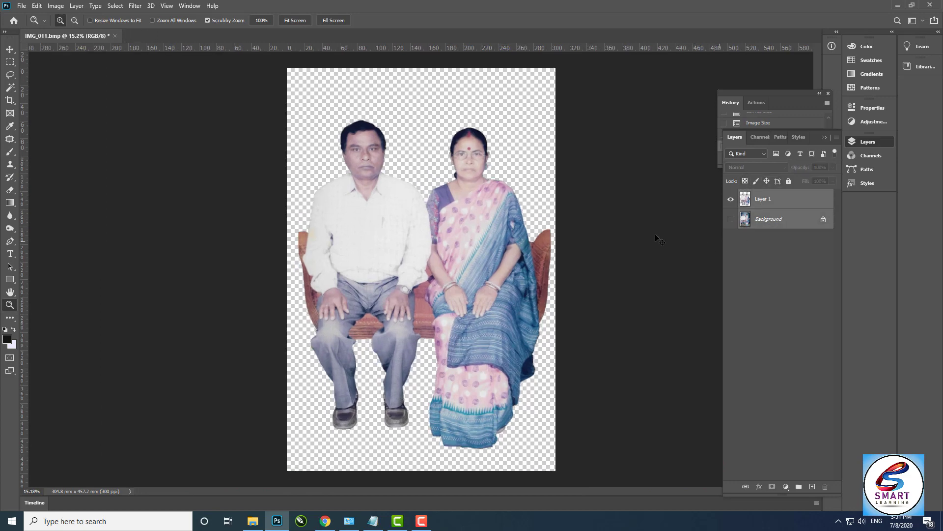
key(ctrl+t)
click(455, 195)
Step: Convert the Background into a regular hidden layer and scale it together with Layer 1 to 91.45%
double_click(824, 219)
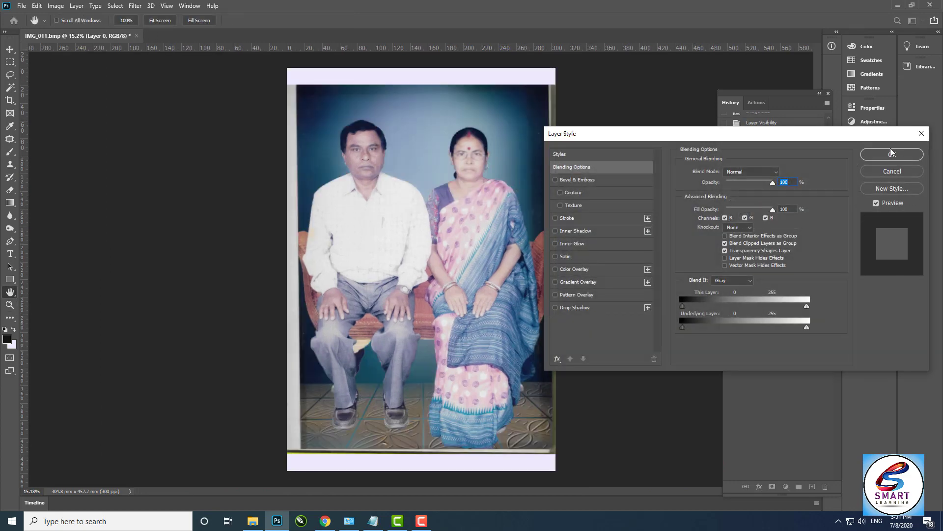
click(888, 150)
ctrl+click(824, 202)
key(ctrl+t)
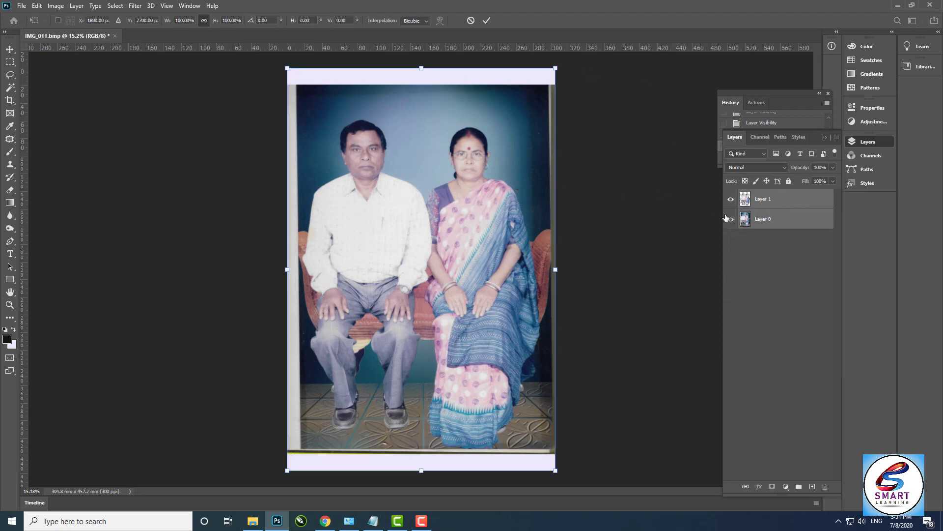
click(731, 219)
drag(554, 67, 543, 85)
key(Return)
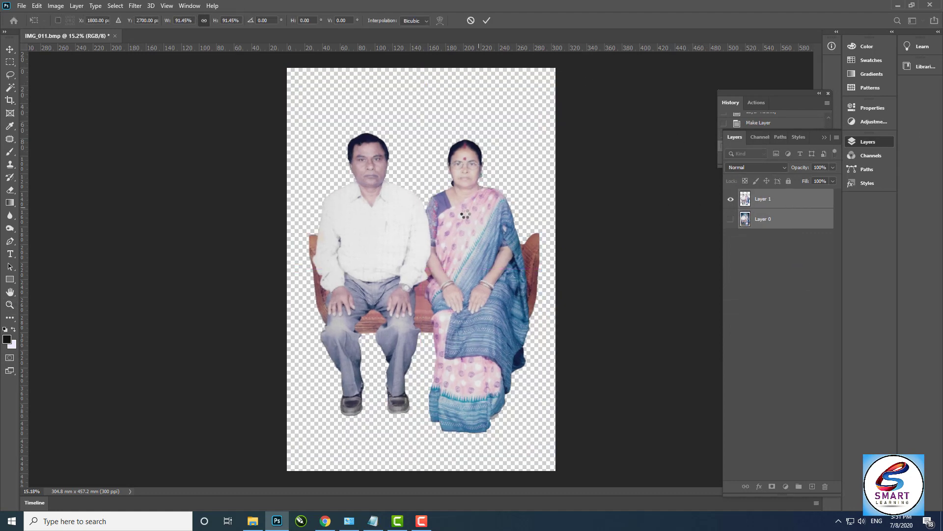
Step: Duplicate Layer 1, set the copy's blend mode to Overlay, and compare the image with and without it
key(z)
mouse_move(474, 215)
mouse_down()
mouse_move(497, 244)
mouse_move(466, 199)
mouse_up()
click(771, 202)
key(ctrl+j)
click(757, 168)
click(749, 286)
click(731, 199)
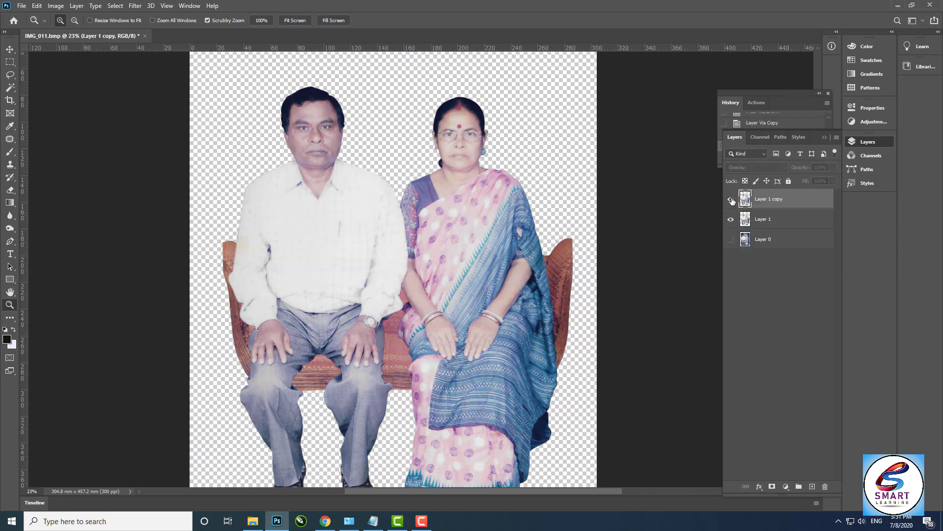
click(730, 199)
Step: Darken the Overlay copy with Levels by setting the midtone input level to 0.73
key(ctrl+l)
drag(645, 401, 657, 402)
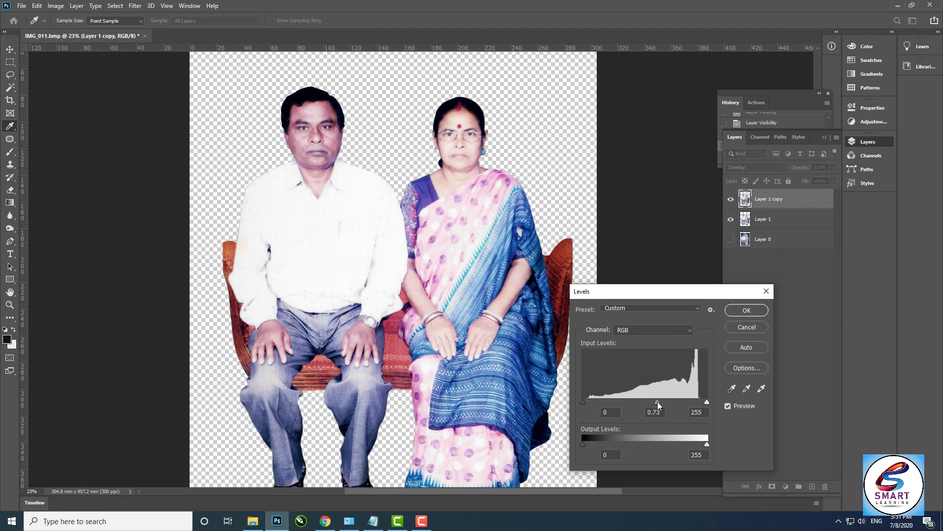
click(746, 310)
Step: Soften the Overlay effect on both faces with the Eraser at 20% opacity and brush size 300
scroll(457, 118, up, 5)
key(e)
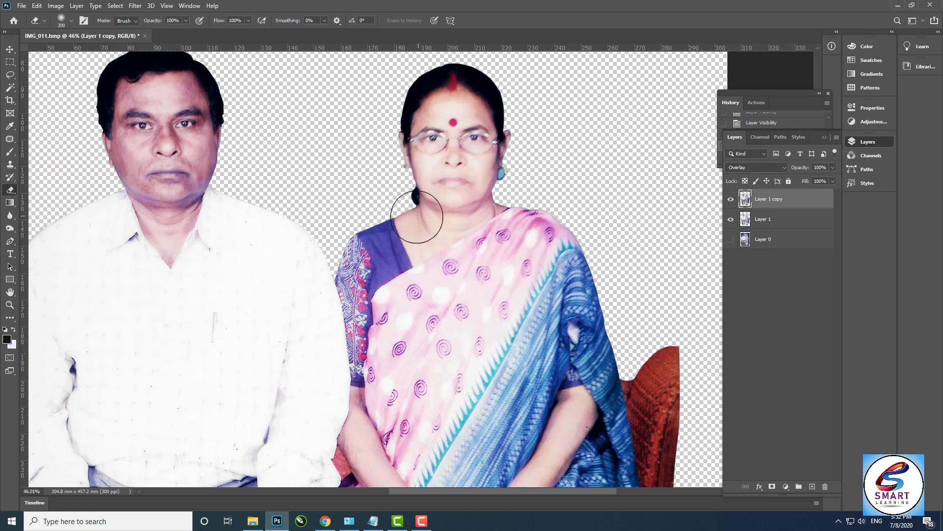
click(440, 161)
click(470, 143)
click(455, 201)
click(158, 165)
click(191, 144)
click(176, 203)
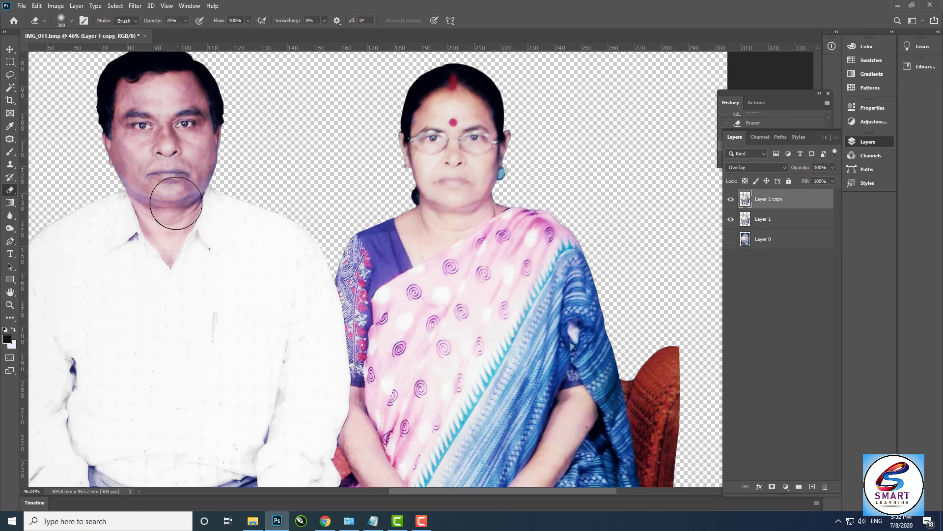
click(123, 104)
Step: Reduce the eraser brush size to 100 for working on the hands
scroll(441, 165, down, 5)
key(bracketleft)
key(bracketleft)
key(bracketleft)
key(bracketleft)
key(bracketleft)
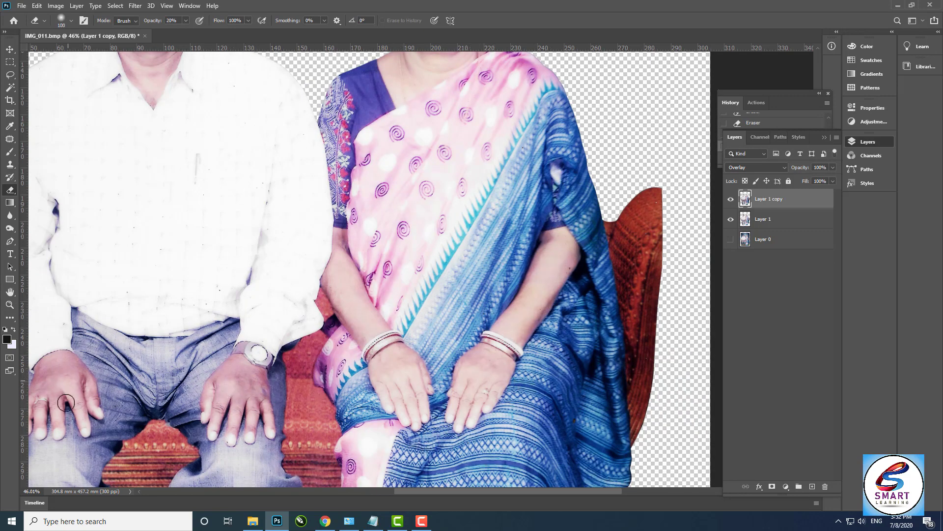
Step: Compare the photo with and without the Overlay copy, and merge the copy with Layer 1
key(z)
drag(466, 319, 427, 320)
click(731, 199)
click(731, 199)
ctrl+click(765, 220)
key(ctrl+e)
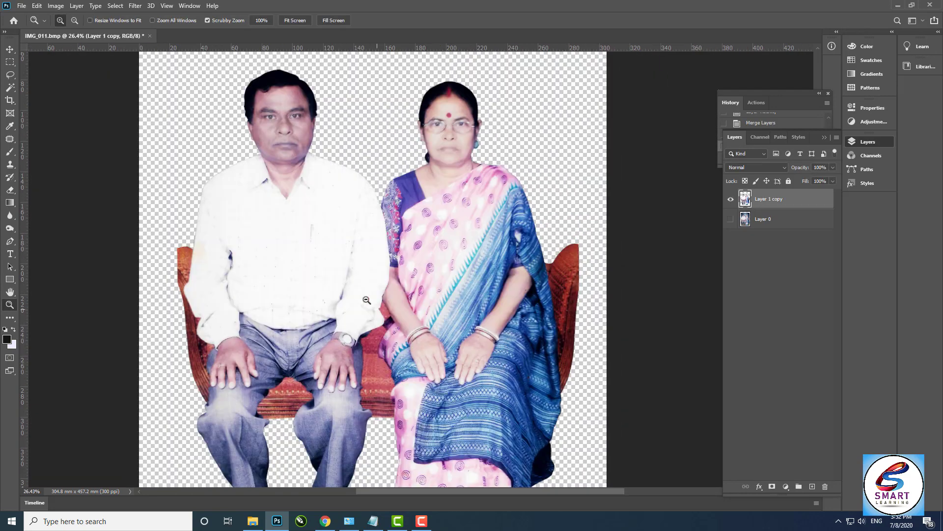
Step: Inspect the merged layer's details and switch to the Healing Brush for retouching the woman's face
drag(366, 300, 300, 290)
drag(385, 285, 511, 257)
drag(105, 120, 194, 290)
drag(462, 356, 310, 251)
drag(571, 344, 649, 432)
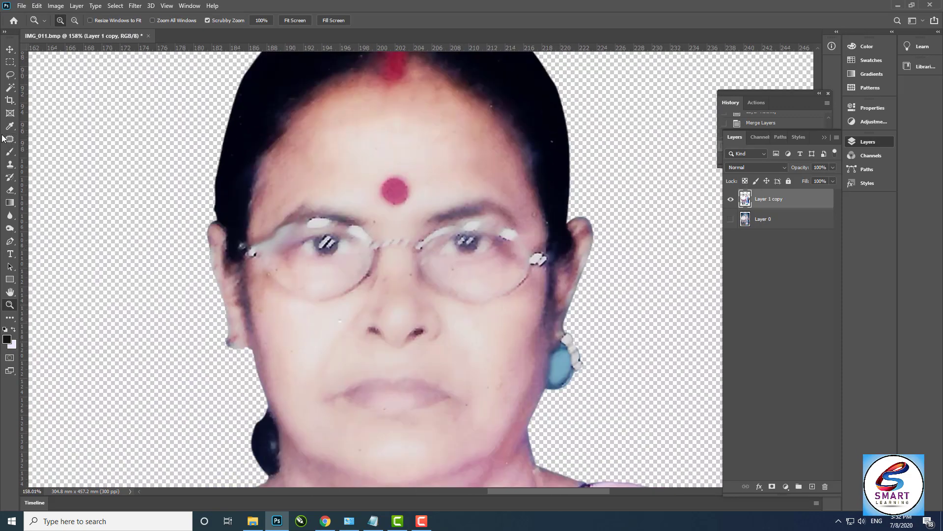
right_click(10, 139)
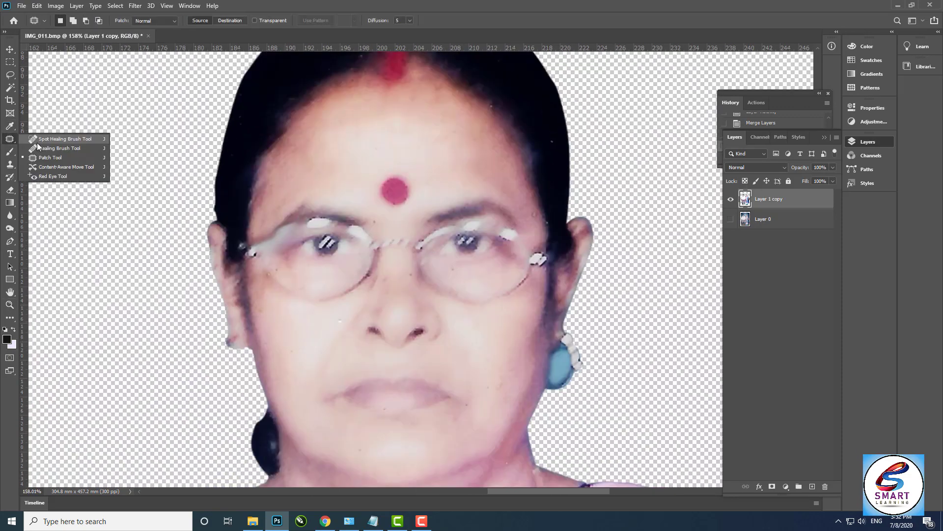
click(38, 147)
Step: Try to heal the white speck and blemishes on the woman's cheek with the Healing Brush
click(319, 320)
key(Return)
click(339, 322)
key(Return)
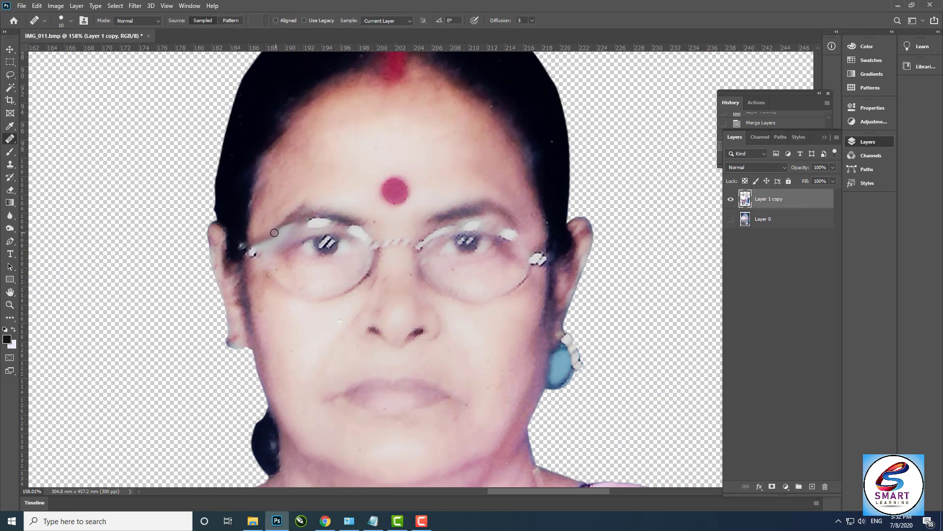
click(301, 309)
key(Return)
click(338, 331)
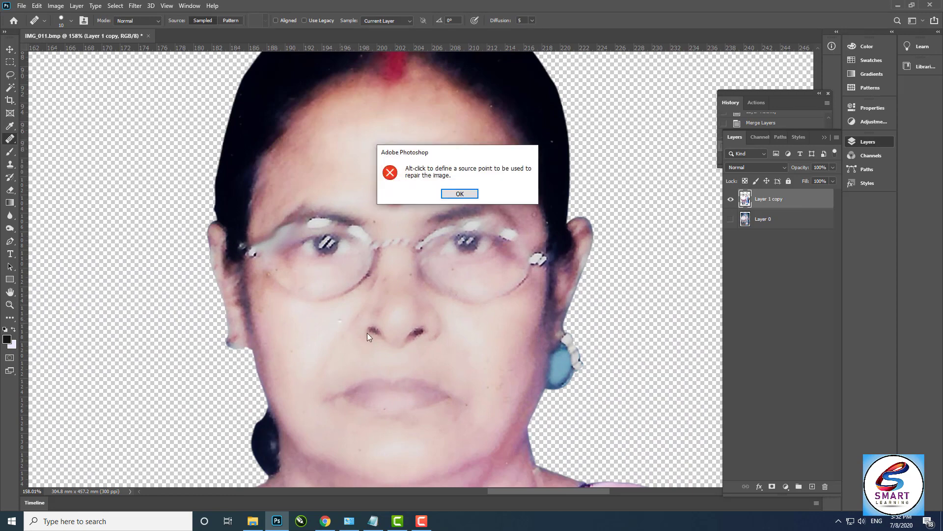
click(460, 195)
Step: Try to heal the speck in the woman's hair above her parting with the Healing Brush
scroll(403, 265, down, 8)
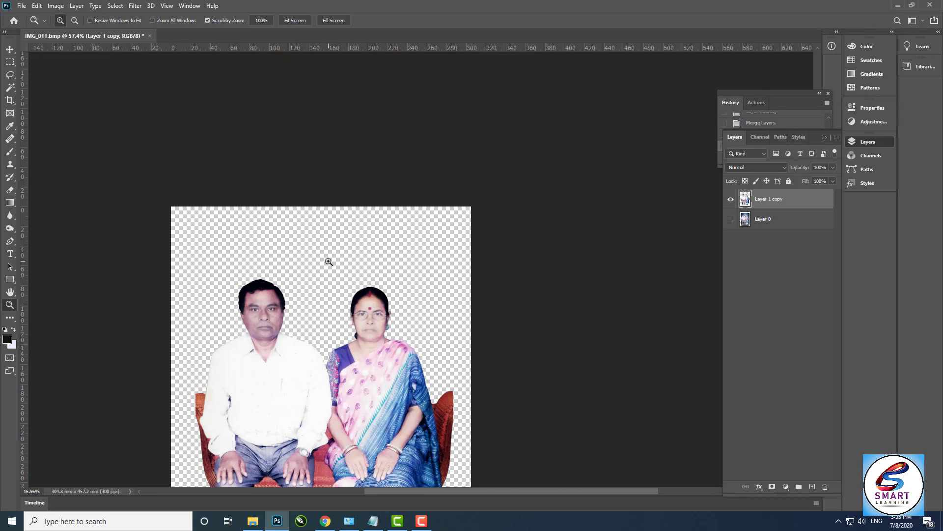
key(p)
scroll(455, 173, up, 9)
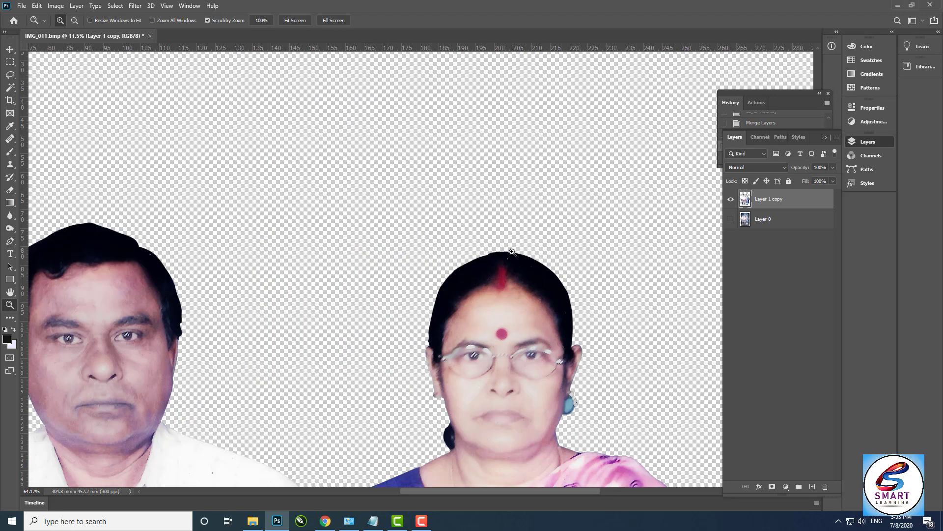
key(j)
click(492, 182)
key(Return)
Step: Duplicate the cut-out couple's layer as a hidden backup beneath it, and try to heal the speck in the woman's hair
click(730, 199)
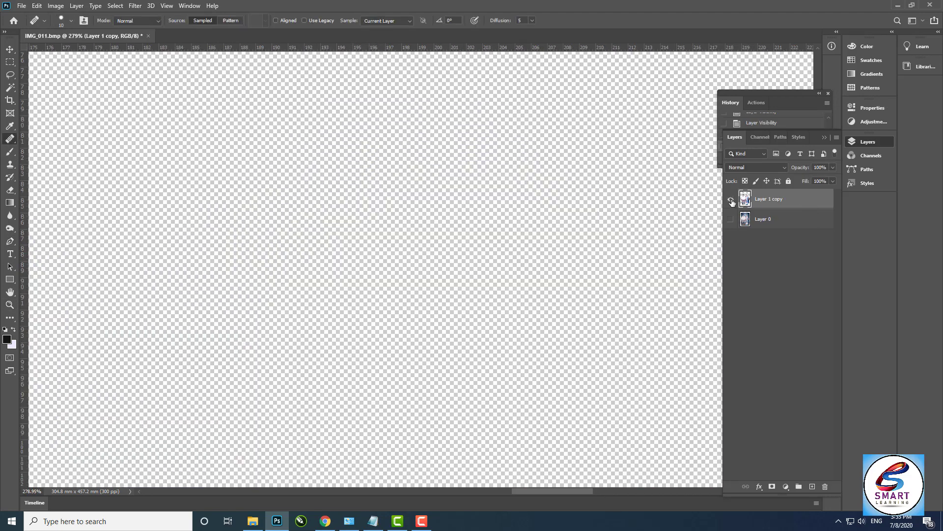
click(730, 199)
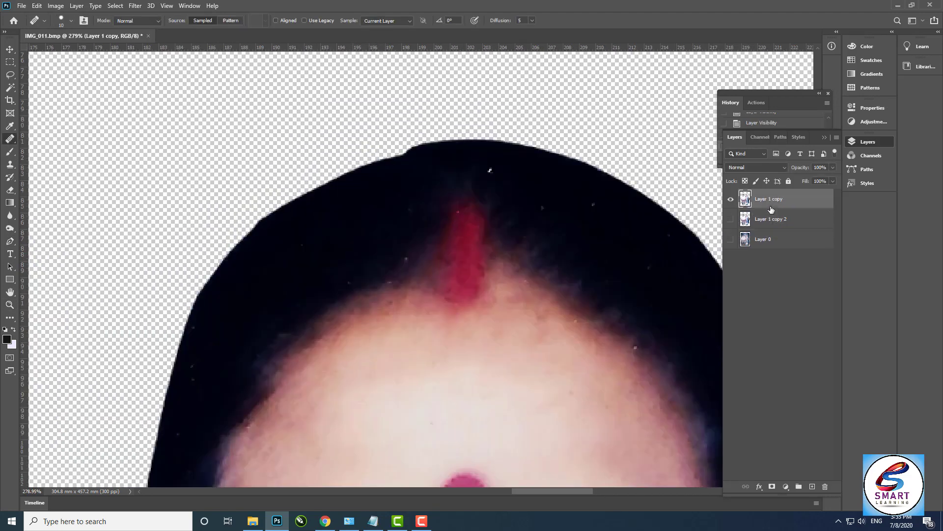
click(493, 178)
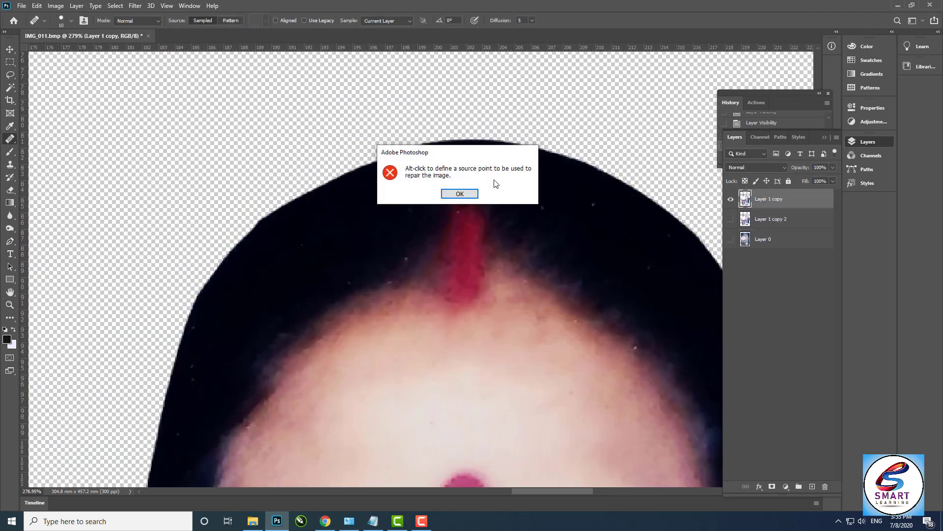
click(467, 196)
key(z)
drag(471, 236, 379, 264)
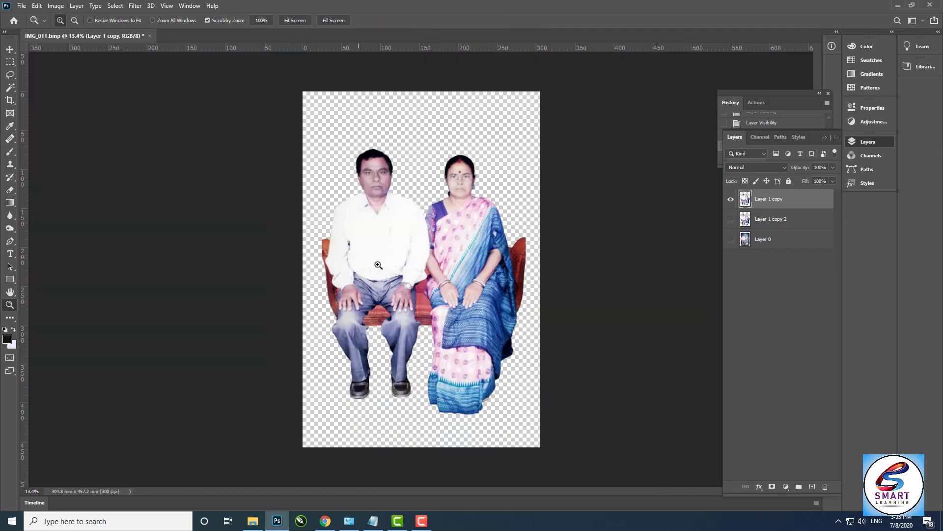
drag(375, 148, 402, 190)
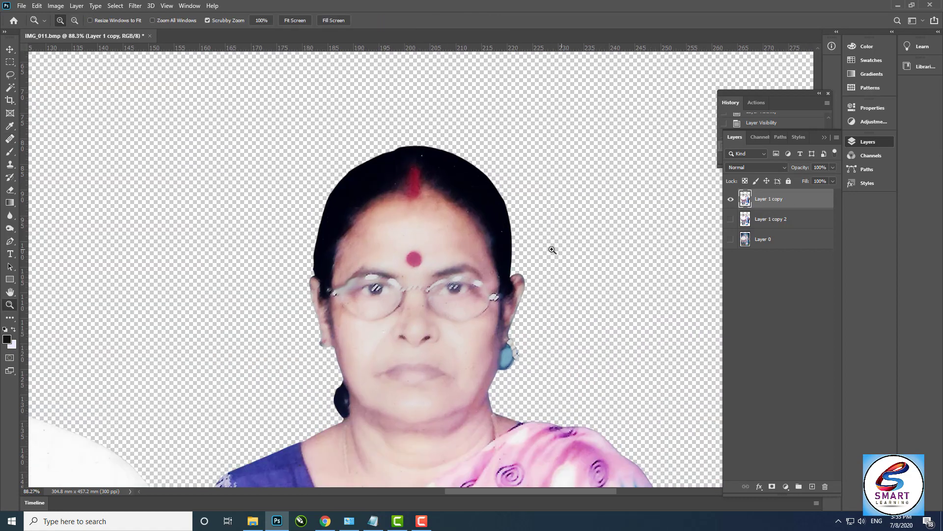
key(m)
drag(406, 242, 465, 271)
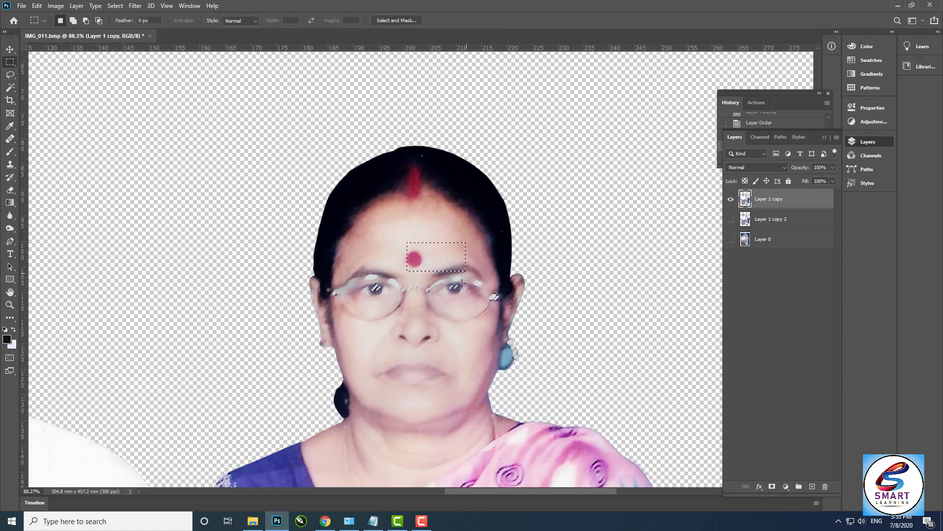
key(b)
key(bracketleft)
key(bracketleft)
key(bracketleft)
key(bracketleft)
key(bracketleft)
key(bracketleft)
key(bracketleft)
key(bracketleft)
key(bracketleft)
key(bracketleft)
key(bracketleft)
key(bracketleft)
key(bracketleft)
key(bracketleft)
mouse_move(380, 241)
mouse_down()
mouse_move(425, 259)
mouse_move(409, 273)
mouse_move(430, 278)
mouse_up()
key(ctrl+z)
Step: Patch the white speck in the woman's hair above her parting with the Patch tool
key(z)
click(731, 200)
click(731, 200)
drag(423, 195, 496, 216)
drag(427, 350, 383, 351)
click(11, 126)
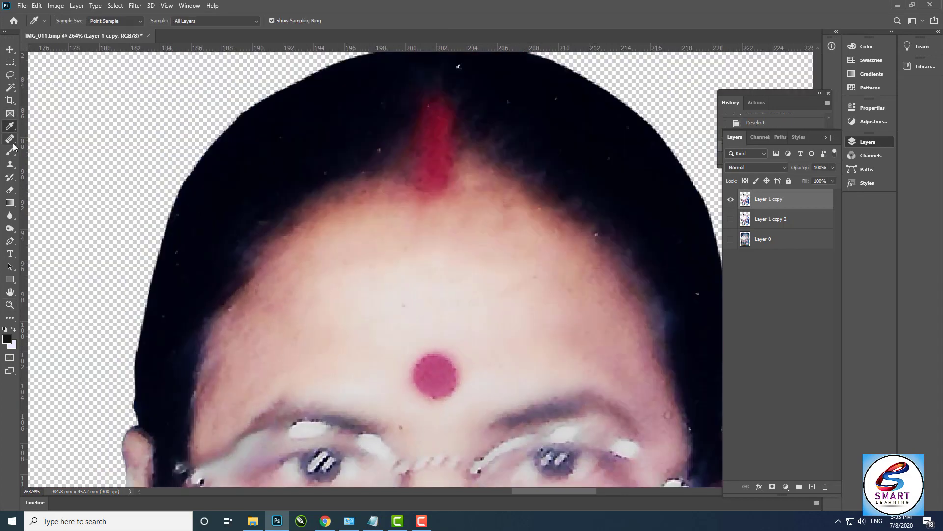
right_click(10, 140)
click(45, 157)
drag(535, 206, 535, 207)
mouse_move(540, 209)
mouse_down()
mouse_move(546, 203)
mouse_move(377, 255)
mouse_up()
key(ctrl+d)
drag(289, 120, 290, 122)
drag(294, 125, 304, 135)
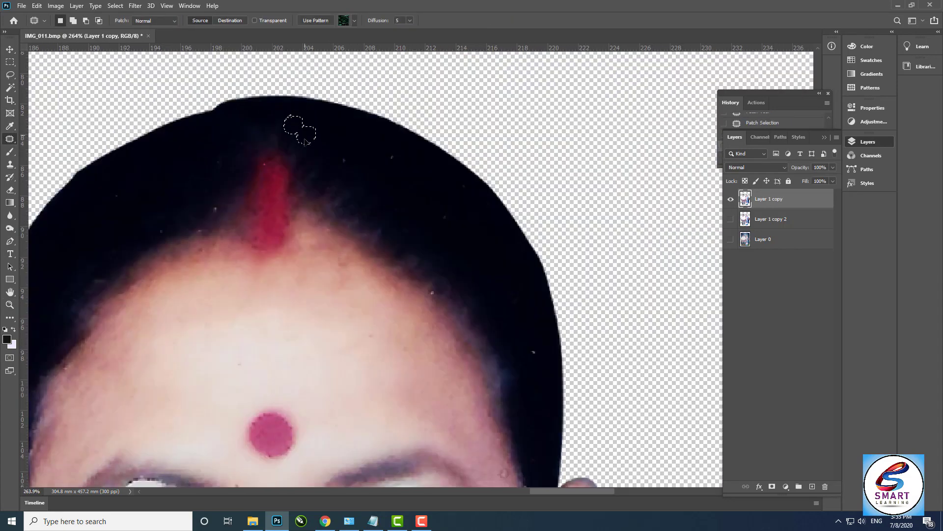
key(ctrl+d)
Step: Patch the remaining light specks in the woman's hair and along her hairline
drag(390, 155, 404, 168)
key(ctrl+d)
drag(439, 303, 300, 180)
drag(300, 178, 305, 181)
key(ctrl+d)
drag(405, 235, 369, 181)
drag(366, 271, 384, 197)
drag(377, 239, 358, 224)
Step: Heal the white speck on the woman's cheek below the glasses with the Healing Brush
scroll(363, 243, down, 5)
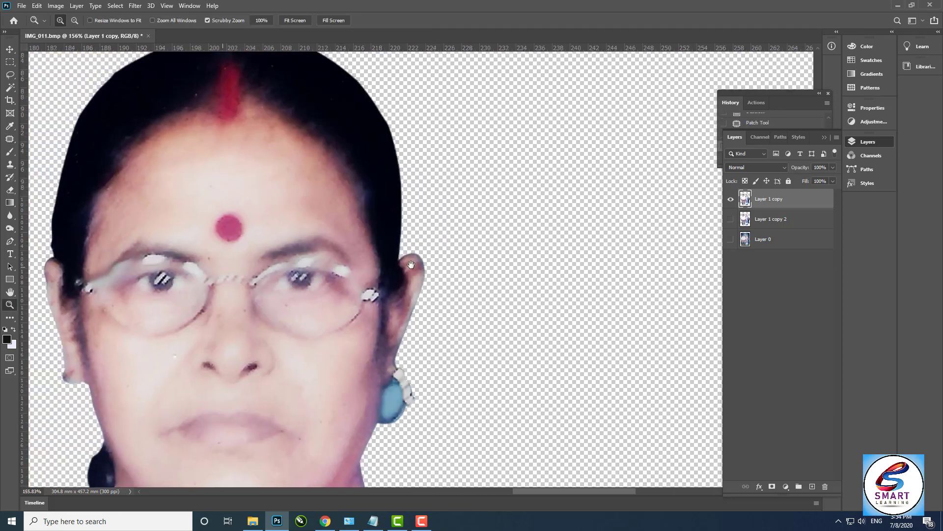
scroll(428, 204, up, 6)
right_click(9, 138)
click(44, 148)
click(428, 204)
click(459, 193)
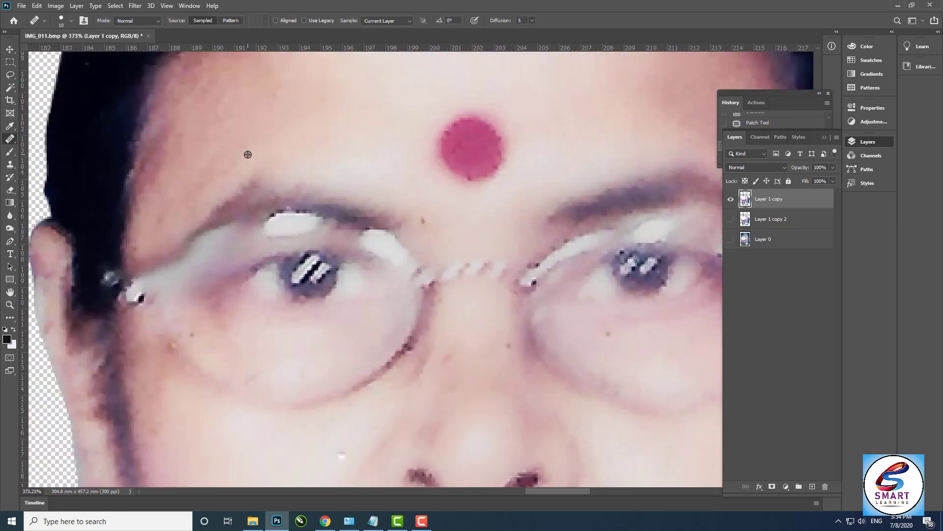
drag(198, 398, 184, 261)
Step: Remove the brown spot at the outer edge of the woman's glasses with the Spot Healing Brush
right_click(10, 138)
click(45, 138)
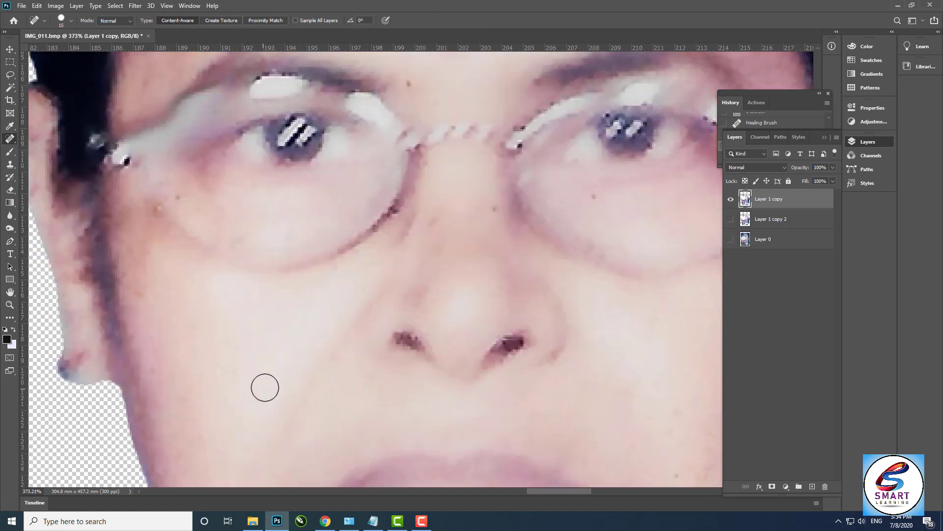
click(158, 210)
Step: Remove the small blemishes on the woman's lower face, neck and upper chest with the Spot Healing Brush
scroll(311, 164, down, 5)
key(z)
click(10, 139)
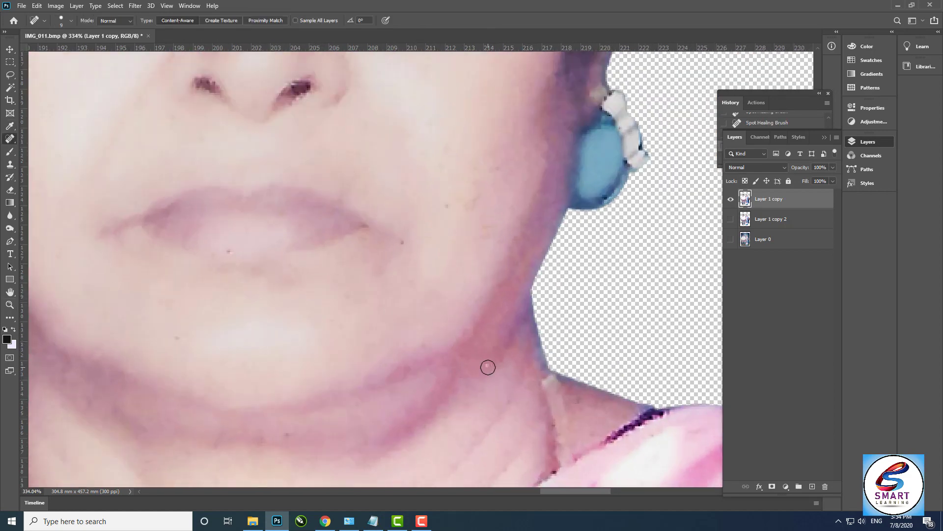
click(488, 366)
drag(449, 411, 419, 240)
drag(276, 355, 363, 239)
drag(191, 349, 342, 238)
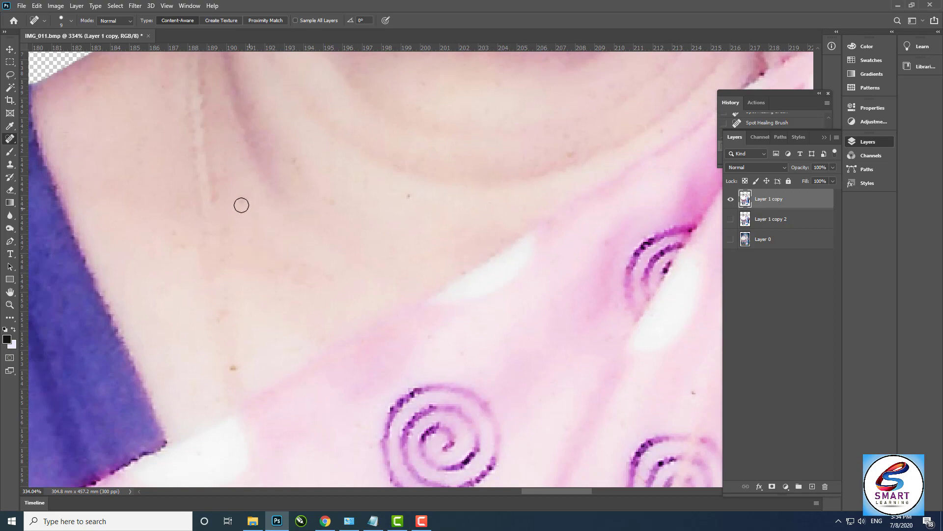
Step: Choose the Burn tool for the woman's eyes and duplicate Layer 1 copy as a hidden backup beneath it
key(z)
drag(305, 354, 217, 295)
mouse_move(246, 319)
mouse_down()
mouse_move(418, 356)
mouse_move(266, 403)
mouse_move(335, 305)
mouse_move(364, 301)
mouse_up()
drag(339, 258, 371, 321)
drag(265, 320, 311, 314)
click(10, 228)
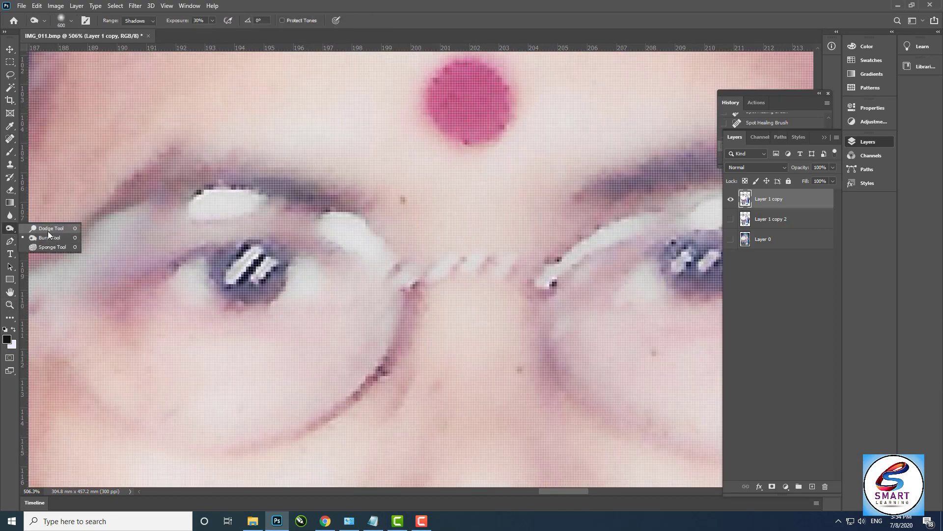
click(49, 229)
key(shift+o)
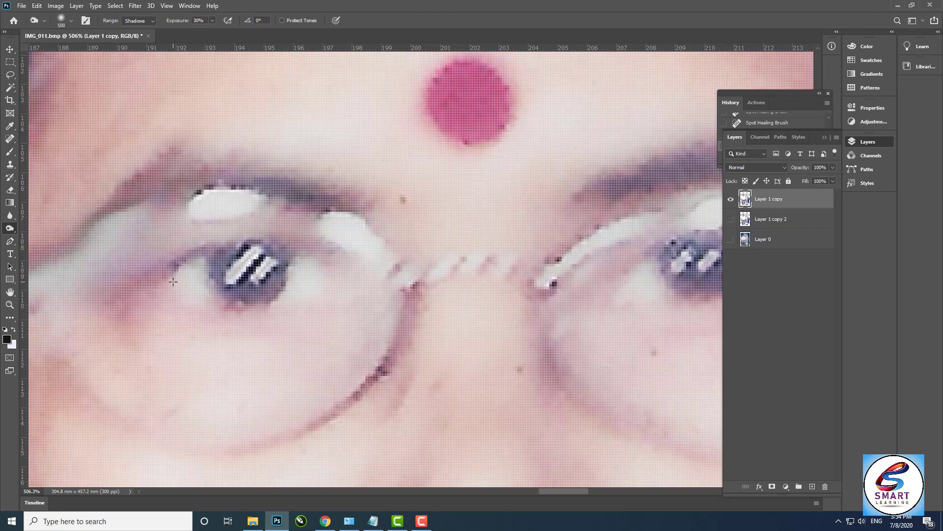
key(ctrl+j)
drag(759, 199, 759, 216)
click(731, 219)
click(776, 199)
Step: Burn the outline and upper lash line of the woman's eye on the photo's left with a very small brush
key(bracketleft)
key(bracketleft)
key(bracketleft)
mouse_move(163, 273)
mouse_down()
mouse_move(227, 250)
mouse_move(289, 250)
mouse_up()
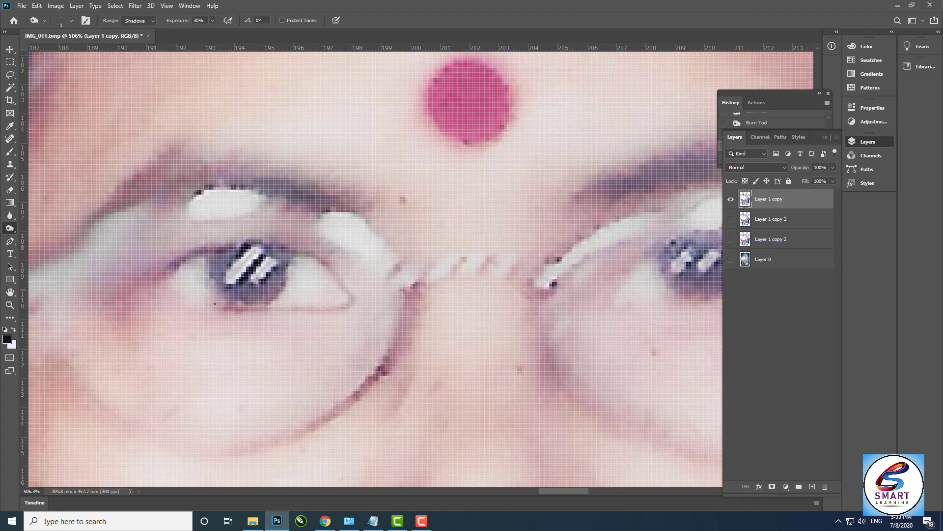
key(bracketleft)
drag(226, 244, 317, 262)
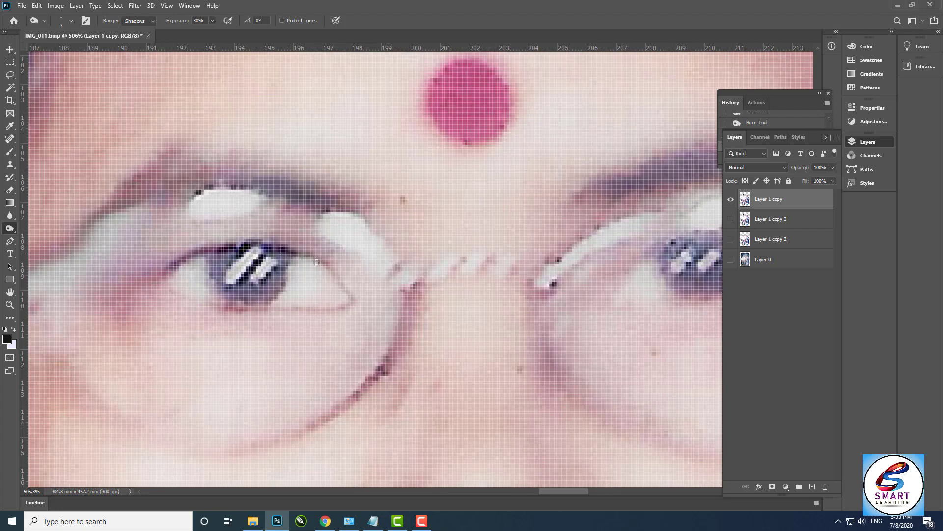
Step: Darken the iris of the same eye with a slightly larger Burn brush, and show Layer 1 copy 3
drag(241, 256, 208, 262)
key(bracketright)
key(bracketright)
key(bracketright)
mouse_move(218, 294)
mouse_down()
mouse_move(234, 305)
mouse_move(283, 263)
mouse_move(229, 260)
mouse_up()
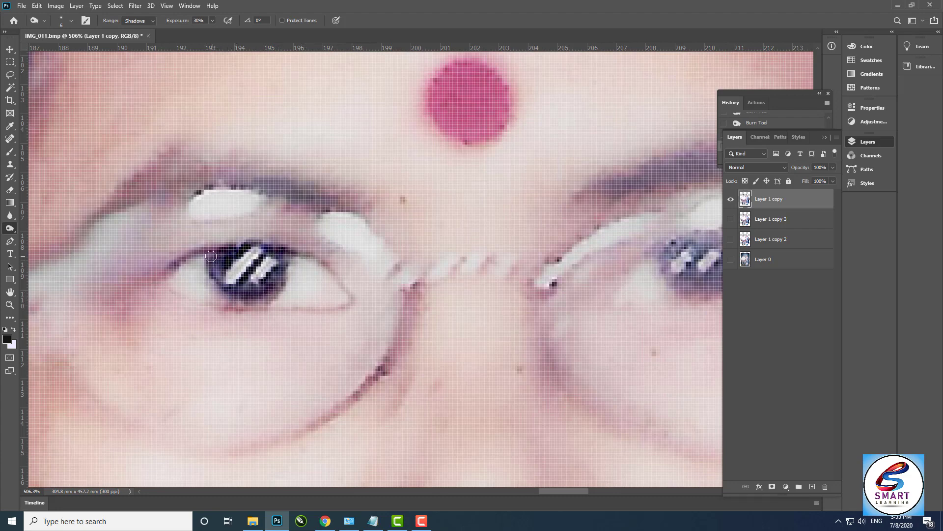
drag(265, 294, 215, 270)
key(z)
mouse_move(322, 292)
mouse_down()
mouse_move(299, 304)
mouse_move(296, 333)
mouse_move(268, 324)
mouse_up()
click(731, 221)
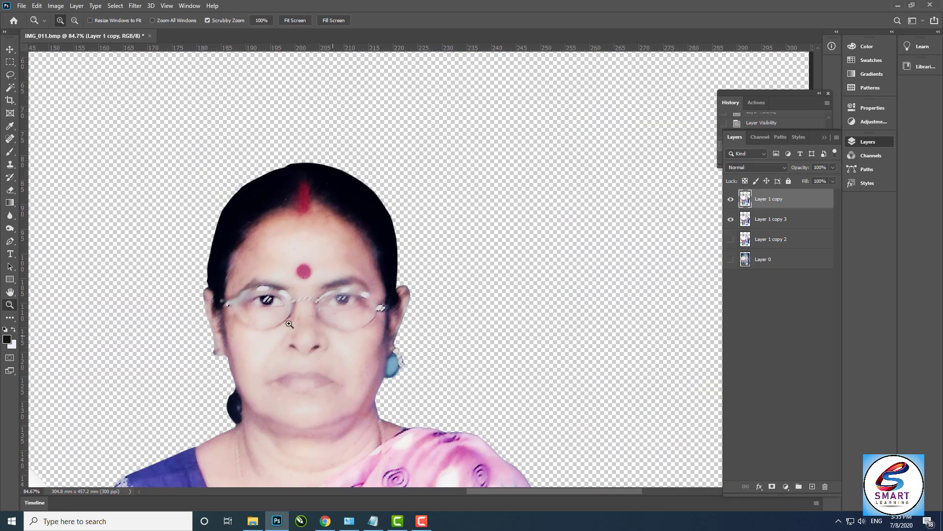
Step: Darken the iris of the woman's other eye with a small Burn brush
drag(335, 299, 418, 305)
click(10, 228)
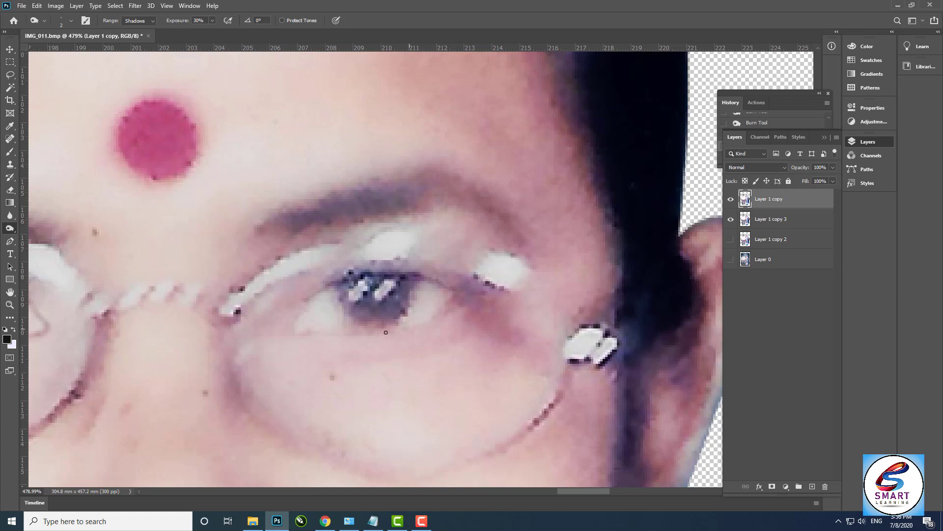
key(bracketright)
key(bracketright)
key(bracketright)
drag(330, 286, 391, 283)
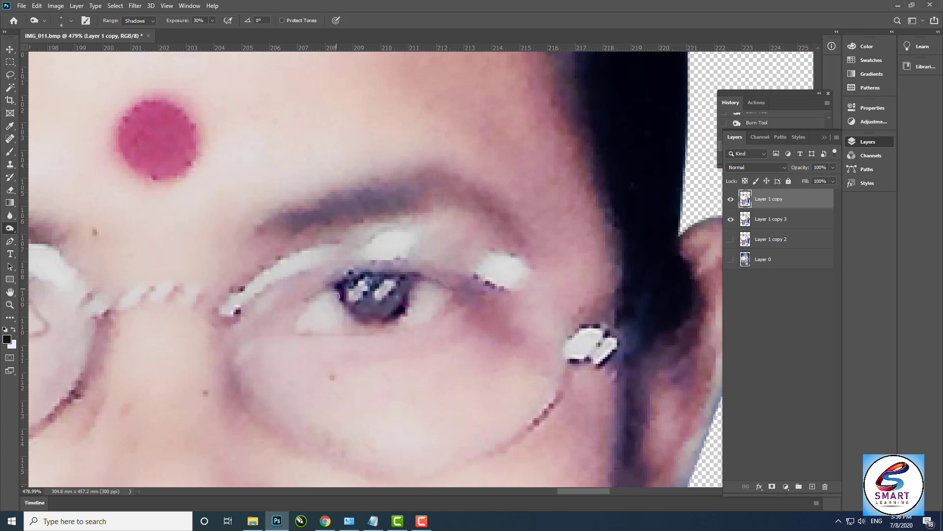
drag(362, 298, 397, 296)
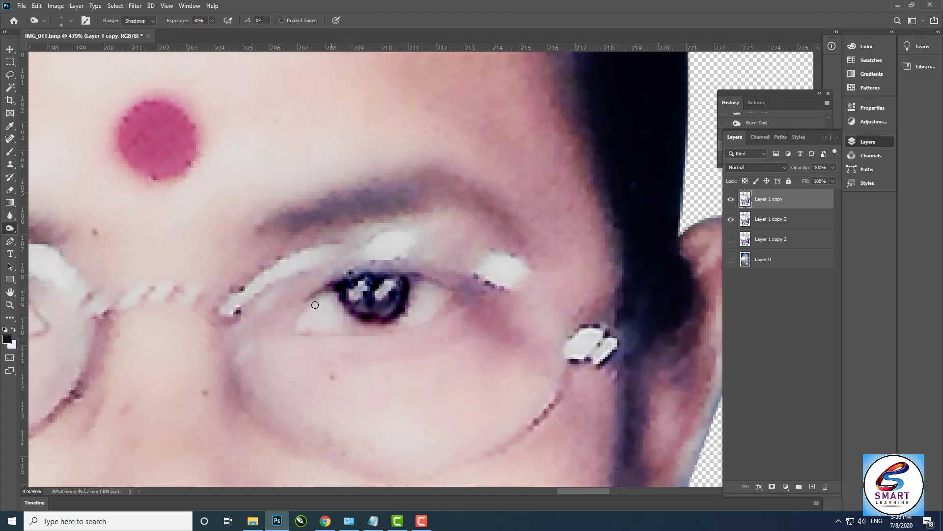
Step: Burn the upper lash line of the eye on the photo's right and touch up the inner edge of its iris
scroll(323, 291, up, 5)
key(b)
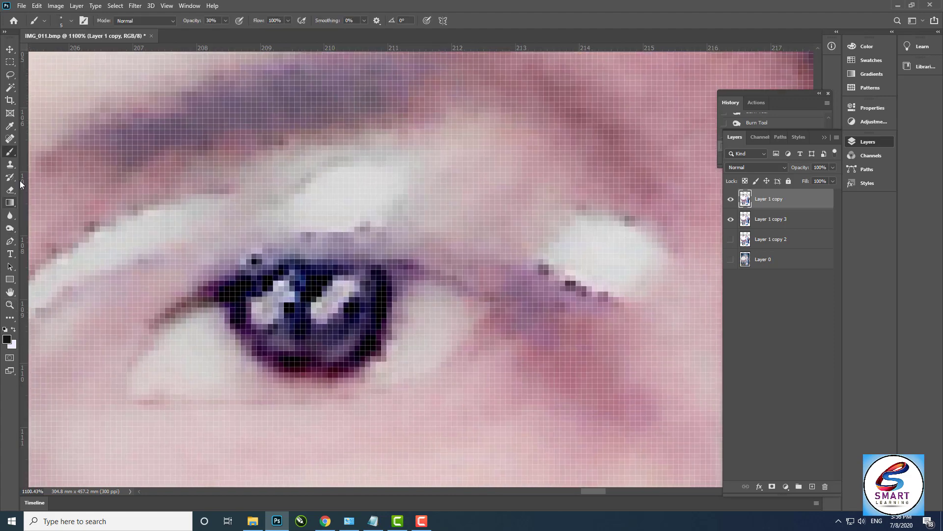
click(10, 228)
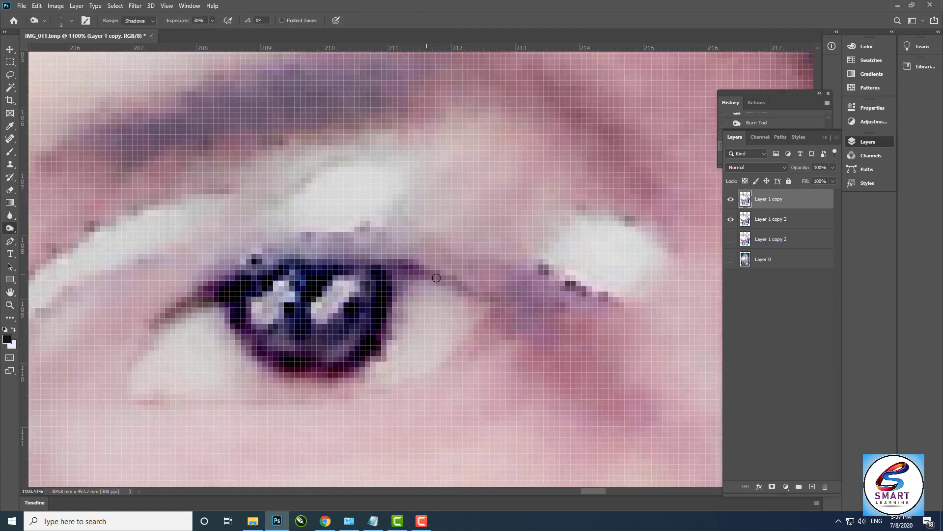
key(bracketright)
drag(420, 267, 363, 276)
key(bracketright)
click(291, 281)
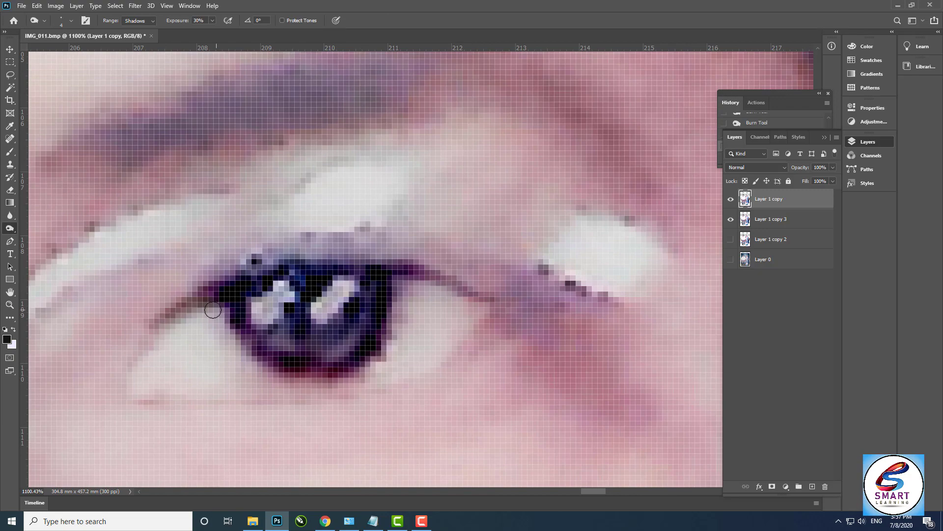
alt+click(231, 288)
Step: Compare the woman's burned eyes with the unburned backup by toggling Layer 1 copy
key(z)
drag(361, 317, 246, 383)
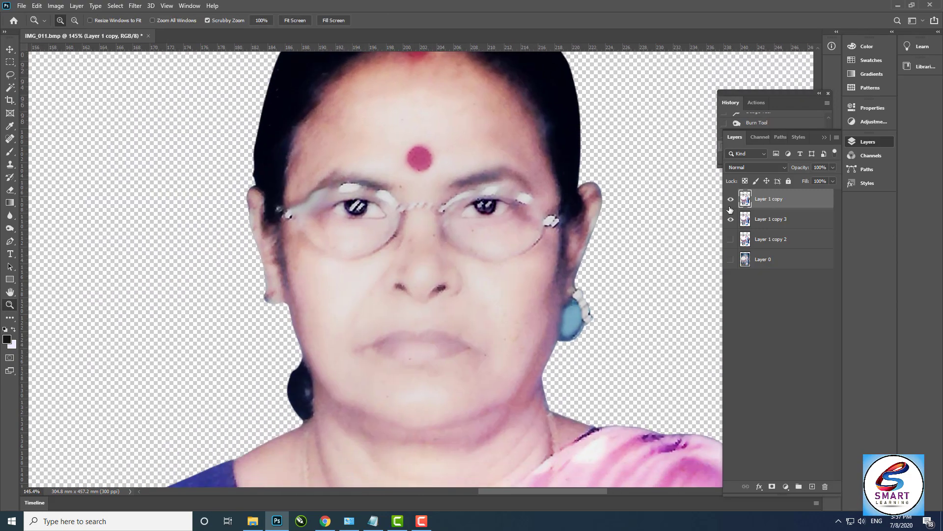
click(730, 199)
click(731, 198)
click(730, 199)
click(731, 199)
Step: Apply the Dust & Scratches filter to Layer 1 copy with a radius of 1 pixel and a threshold of 0
drag(426, 141, 477, 169)
drag(476, 254, 521, 254)
click(135, 5)
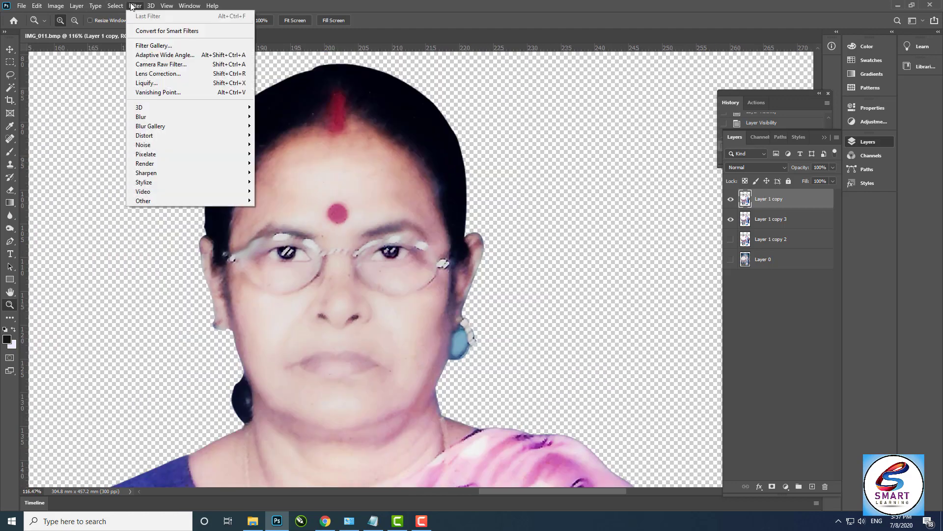
mouse_move(147, 145)
click(268, 163)
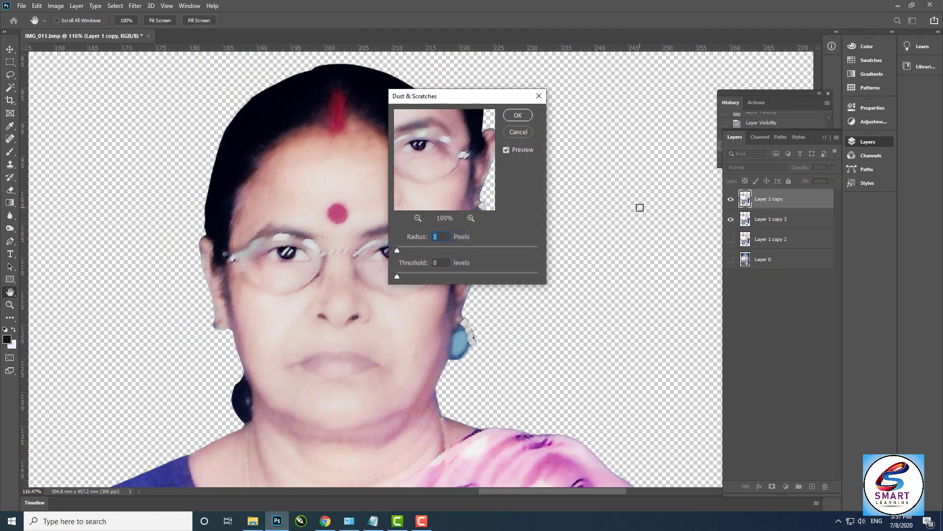
key(Return)
Step: Hide Layer 1 copy 3, outline the blue background inside the woman's earring with a Pen path, and delete it
drag(308, 303, 235, 355)
drag(235, 355, 462, 252)
drag(550, 342, 572, 338)
click(730, 219)
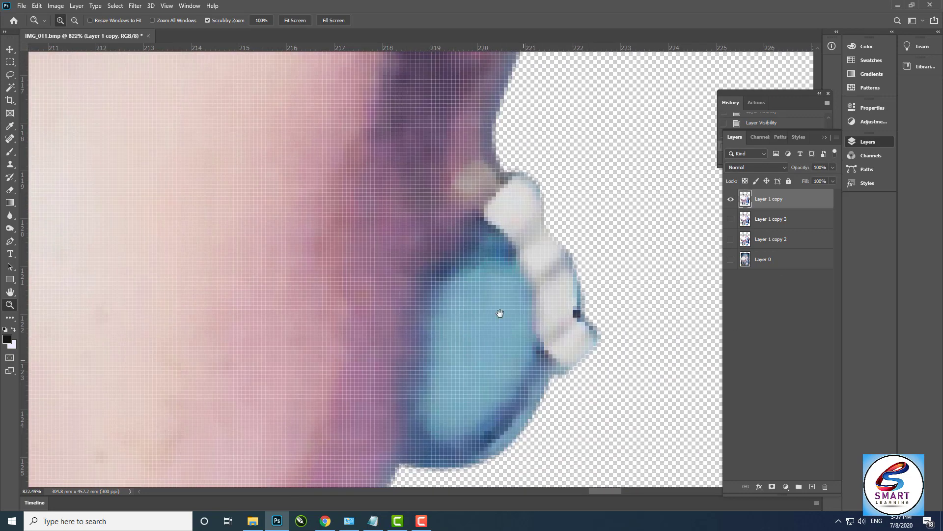
key(p)
drag(499, 314, 494, 245)
click(478, 193)
click(494, 210)
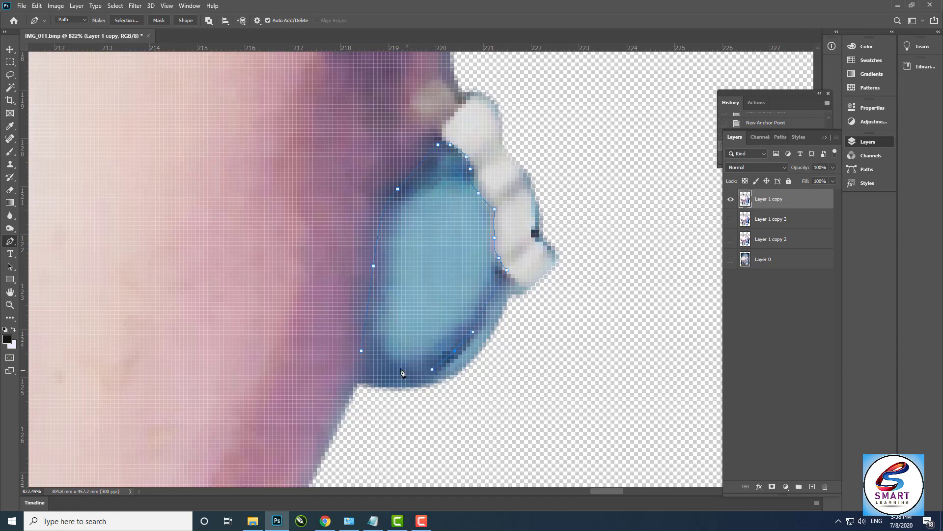
key(ctrl+Return)
key(Delete)
key(ctrl+d)
key(z)
drag(472, 331, 351, 276)
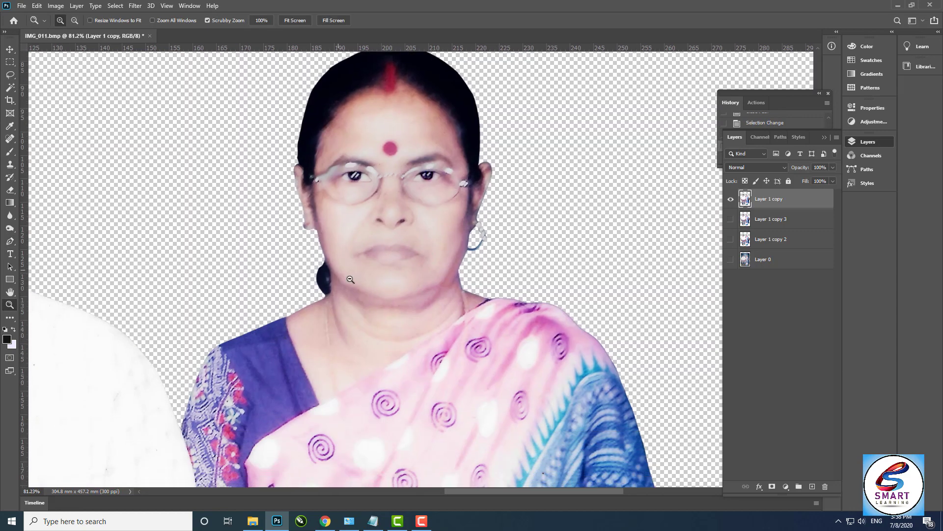
Step: Compare the retouched Layer 1 copy with the two backup layers and the original Layer 0
drag(447, 118, 484, 120)
click(731, 221)
drag(731, 200, 730, 220)
click(731, 239)
click(730, 239)
click(731, 259)
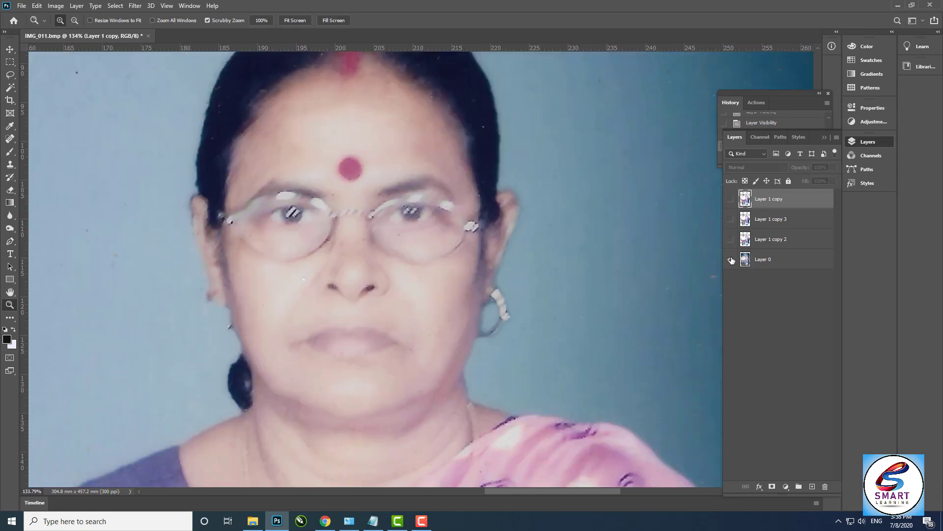
click(732, 260)
click(730, 200)
drag(509, 318, 555, 317)
key(p)
click(461, 211)
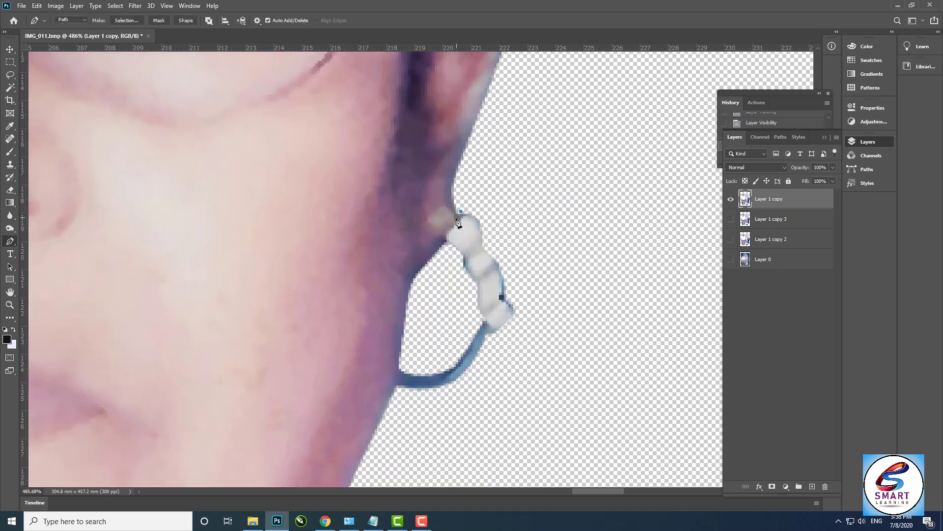
click(404, 366)
click(399, 385)
drag(446, 409, 472, 408)
drag(601, 318, 600, 289)
drag(537, 214, 518, 214)
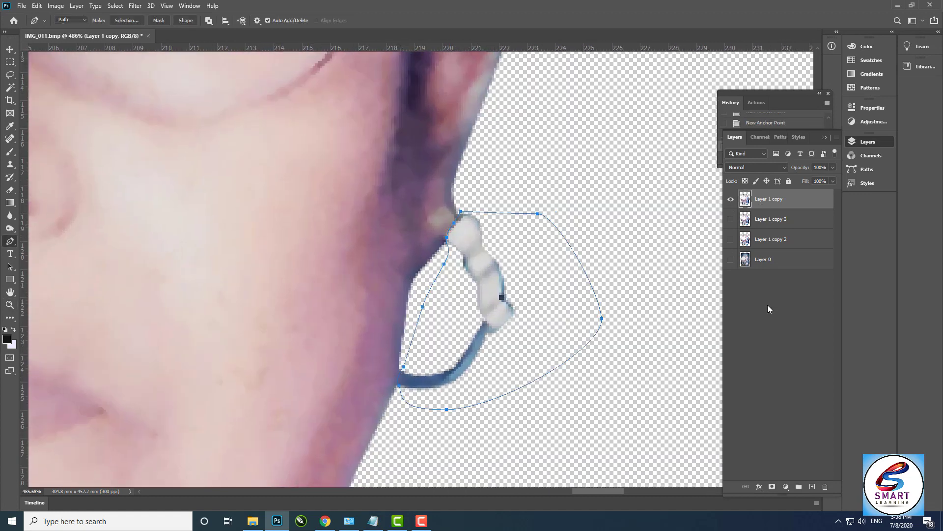
key(ctrl+z)
key(ctrl+z)
key(ctrl+z)
key(ctrl+z)
key(ctrl+z)
key(ctrl+z)
key(ctrl+z)
key(ctrl+z)
key(ctrl+z)
Step: Add a new empty layer above Layer 1 copy and set up the Mixer Brush to sample all layers
key(z)
drag(573, 306, 529, 315)
drag(551, 339, 482, 238)
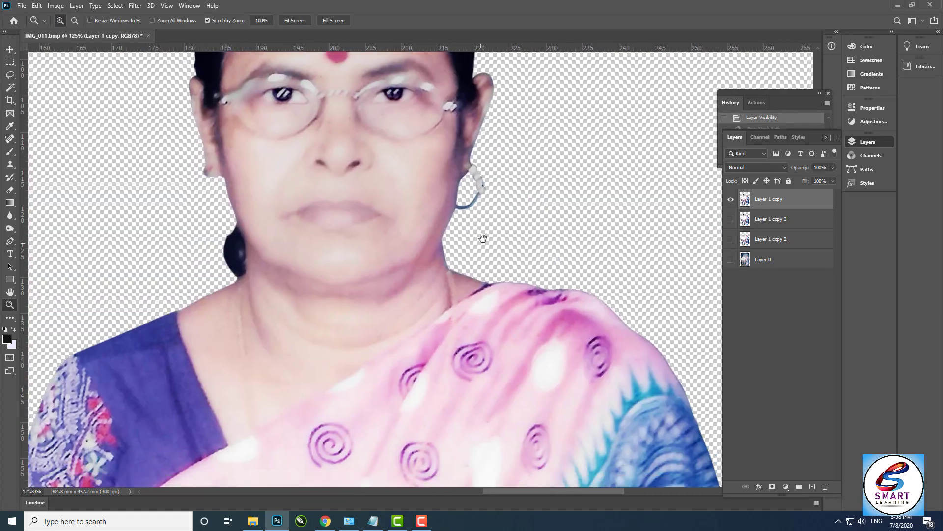
drag(434, 393, 446, 324)
drag(496, 315, 459, 316)
drag(473, 143, 516, 162)
drag(617, 227, 555, 257)
drag(402, 316, 420, 328)
click(13, 141)
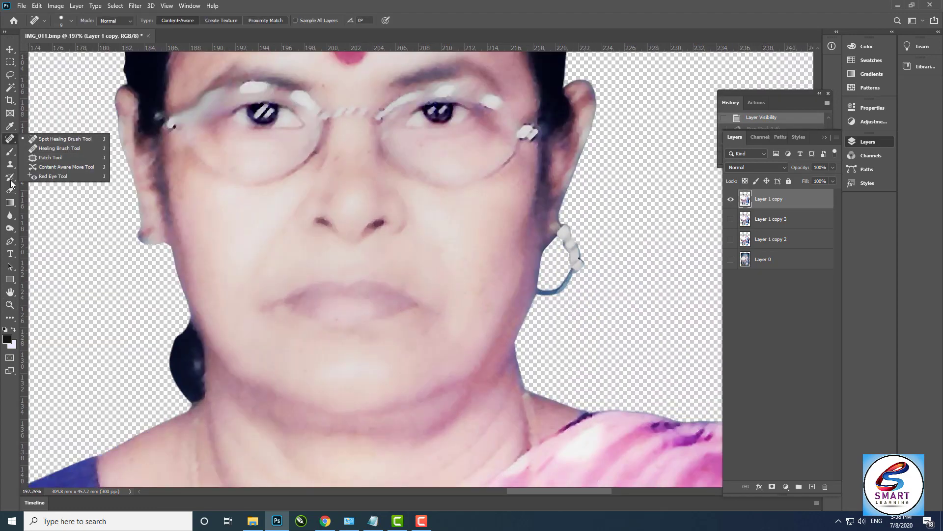
click(10, 152)
click(54, 180)
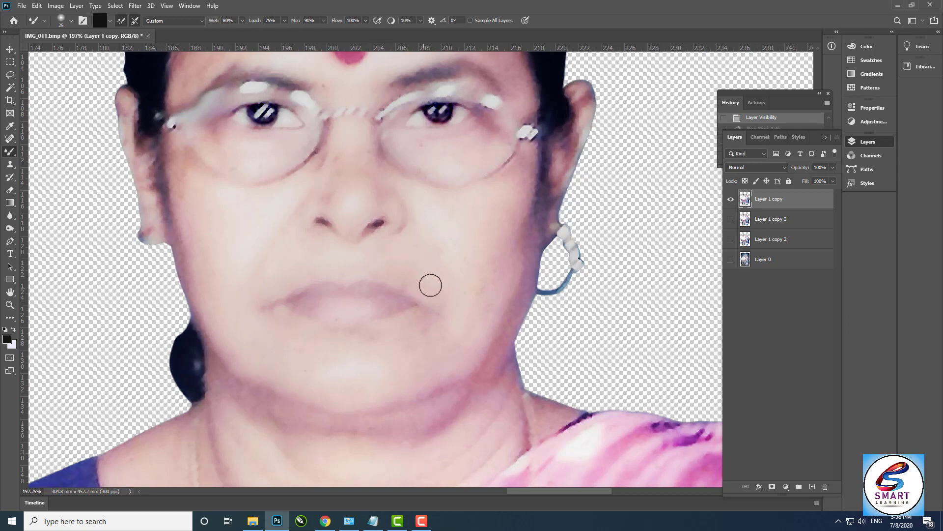
key(ctrl+shift+alt+n)
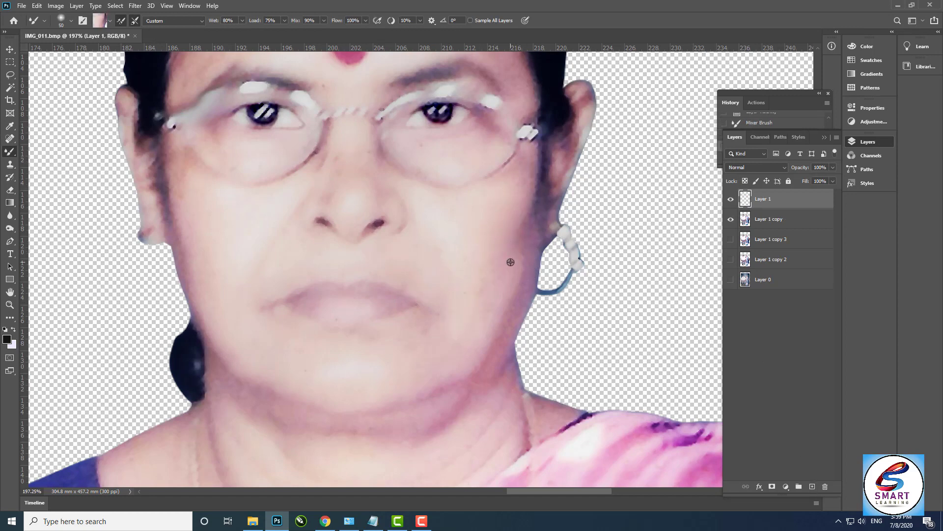
click(483, 21)
Step: Smooth the skin on the woman's cheeks and around her mouth with the Mixer Brush, using sampled skin tones
drag(493, 243, 514, 229)
drag(485, 325, 455, 324)
mouse_move(358, 355)
mouse_down()
mouse_move(314, 373)
mouse_move(380, 361)
mouse_up()
drag(256, 341, 291, 385)
alt+click(238, 289)
key(bracketleft)
key(bracketleft)
key(bracketleft)
key(bracketleft)
key(bracketleft)
mouse_move(352, 213)
mouse_down()
mouse_move(329, 257)
mouse_move(355, 206)
mouse_move(343, 231)
mouse_up()
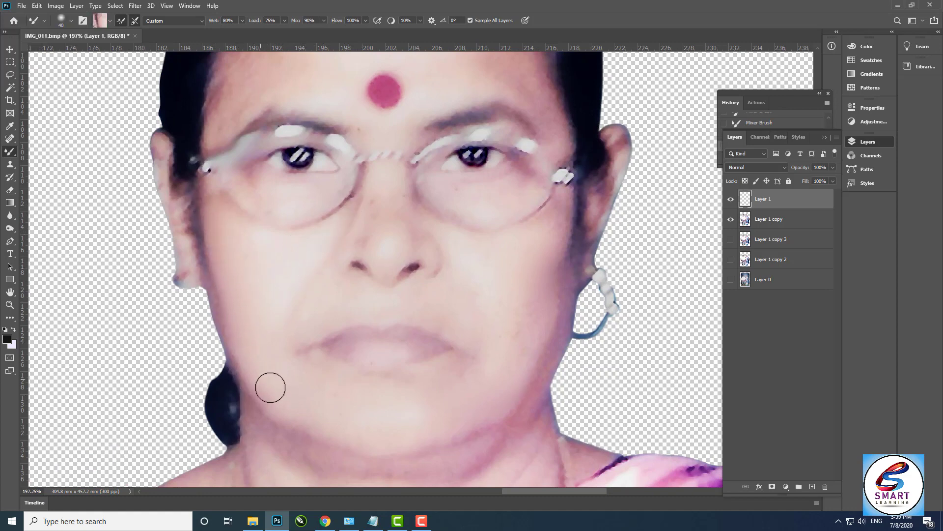
scroll(270, 387, right, 3)
alt+click(248, 302)
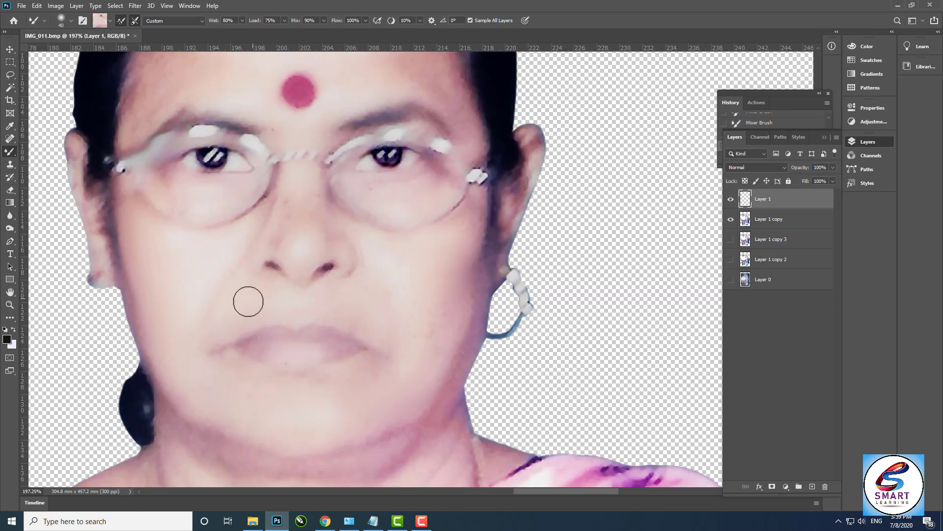
alt+click(438, 374)
mouse_move(470, 328)
mouse_down()
mouse_move(470, 305)
mouse_move(460, 336)
mouse_up()
Step: Blend the skin along the woman's jawline and under her chin with the Mixer Brush
key(ctrl+space)
mouse_move(407, 368)
mouse_down()
mouse_move(393, 367)
mouse_move(457, 381)
mouse_up()
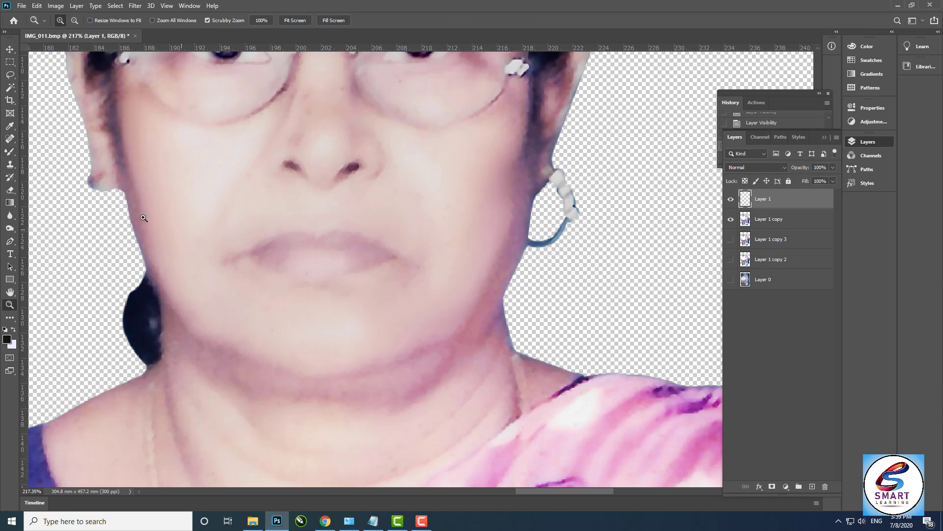
key(b)
alt+click(209, 359)
mouse_move(210, 359)
mouse_down()
mouse_move(370, 379)
mouse_move(502, 265)
mouse_move(484, 309)
mouse_up()
key(space)
mouse_move(397, 327)
mouse_down()
mouse_move(427, 240)
mouse_move(504, 269)
mouse_up()
alt+click(375, 323)
drag(387, 348, 479, 299)
mouse_move(429, 331)
mouse_down()
mouse_move(473, 294)
mouse_move(466, 330)
mouse_up()
Step: Smooth the folds of the woman's neck and the skin toward her shoulder, varying the Mixer Brush size
alt+click(484, 347)
key(bracketleft)
key(bracketleft)
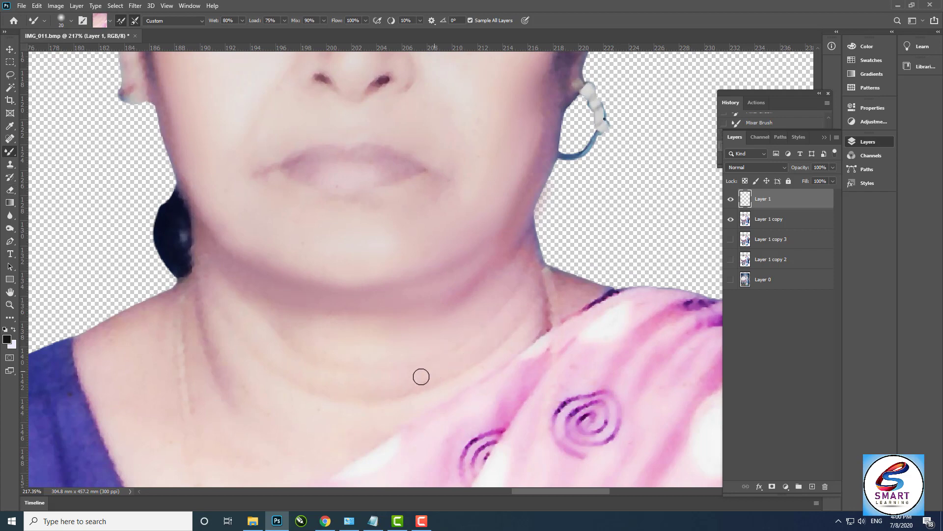
key(bracketright)
key(bracketright)
key(bracketright)
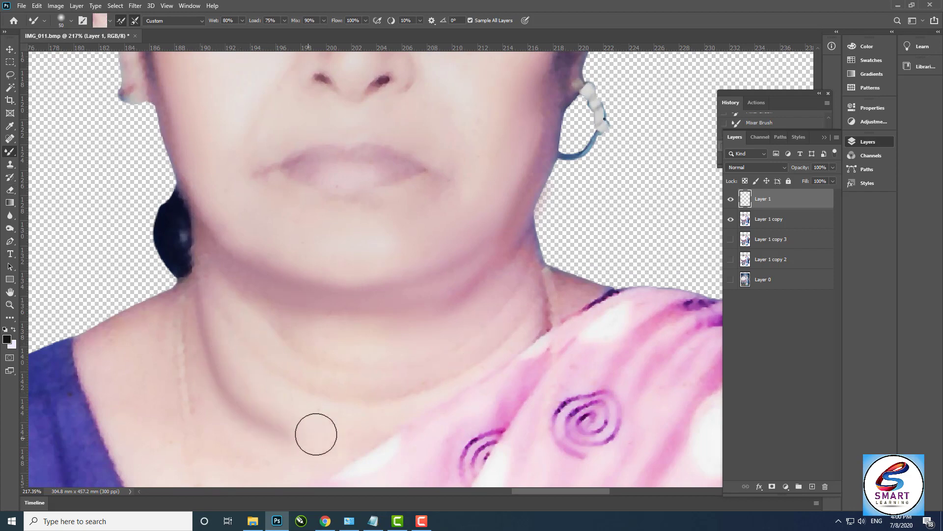
mouse_move(246, 397)
mouse_down()
mouse_move(274, 423)
mouse_move(273, 337)
mouse_up()
alt+click(190, 295)
mouse_move(178, 260)
mouse_down()
mouse_move(190, 378)
mouse_move(126, 305)
mouse_up()
Step: Even out the skin on the man's forehead with a large Mixer Brush of about 100 pixels
key(z)
drag(126, 294, 419, 265)
drag(202, 259, 240, 261)
mouse_move(411, 266)
mouse_down()
mouse_move(263, 252)
mouse_move(437, 285)
mouse_up()
drag(314, 290, 363, 337)
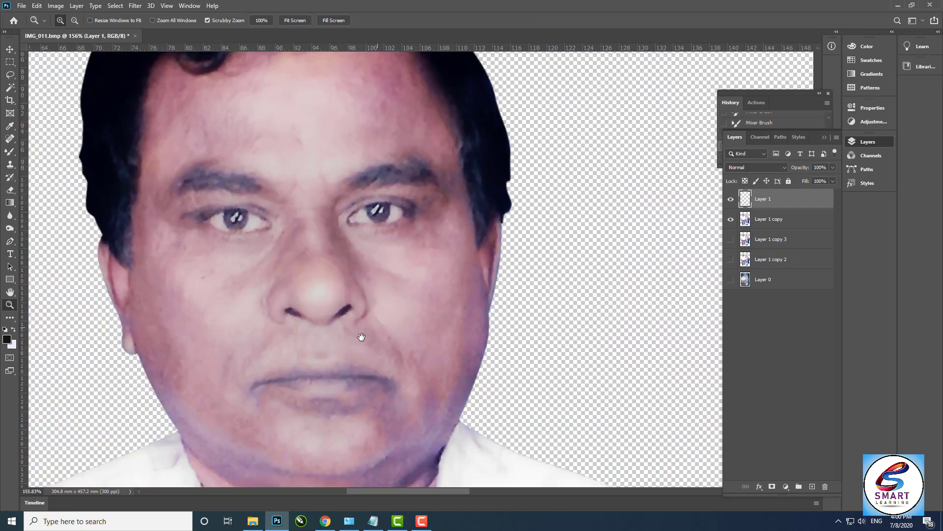
key(b)
mouse_move(341, 105)
mouse_down()
mouse_move(360, 212)
mouse_move(394, 236)
mouse_move(417, 231)
mouse_up()
key(bracketright)
key(bracketright)
key(bracketright)
alt+click(306, 219)
key(bracketright)
key(bracketright)
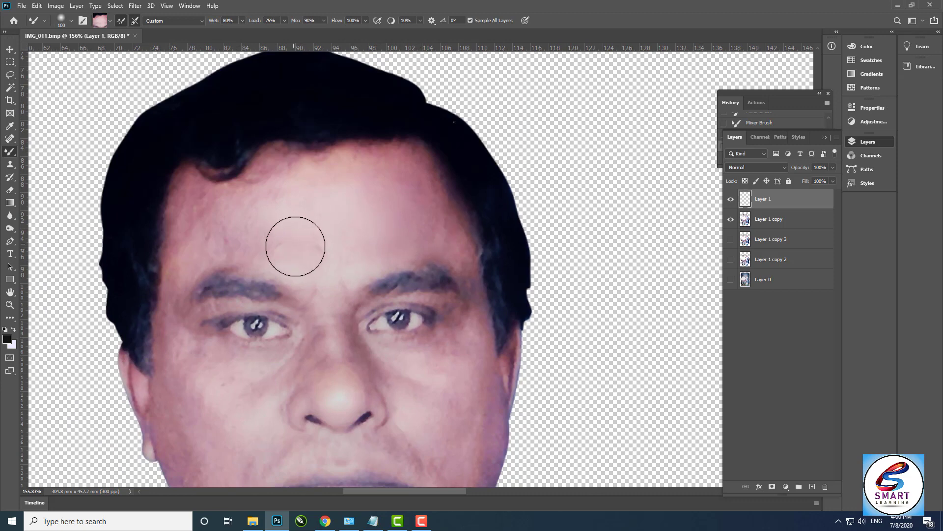
key(bracketleft)
key(bracketleft)
key(bracketright)
key(bracketright)
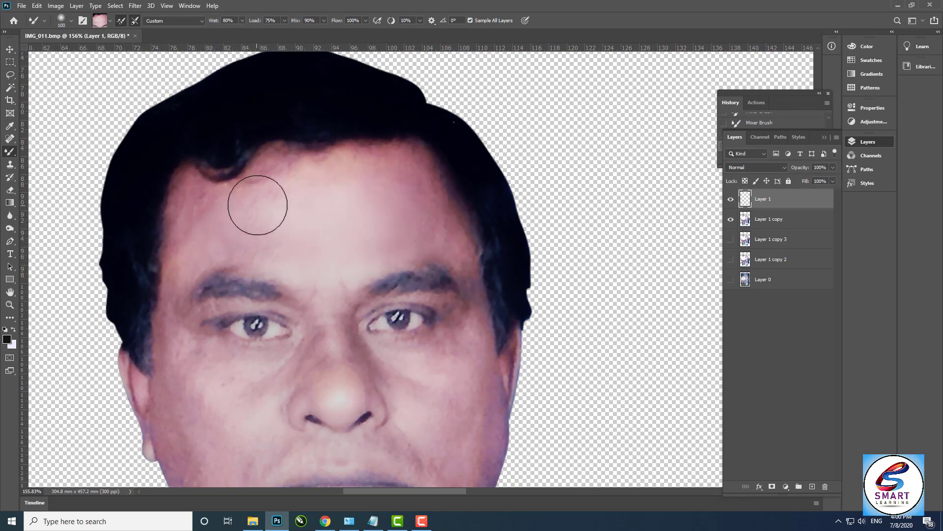
drag(258, 204, 253, 244)
Step: Smooth the man's cheeks, jaw and neck with the Mixer Brush at 30% wetness
mouse_move(223, 388)
mouse_down()
mouse_move(230, 299)
mouse_move(238, 296)
mouse_move(196, 301)
mouse_move(253, 349)
mouse_up()
alt+click(228, 316)
key(bracketright)
key(bracketleft)
mouse_move(413, 309)
mouse_down()
mouse_move(452, 370)
mouse_move(451, 308)
mouse_move(468, 327)
mouse_move(441, 280)
mouse_move(490, 306)
mouse_move(468, 349)
mouse_up()
drag(263, 415, 267, 328)
mouse_move(190, 255)
mouse_down()
mouse_move(222, 294)
mouse_move(196, 298)
mouse_up()
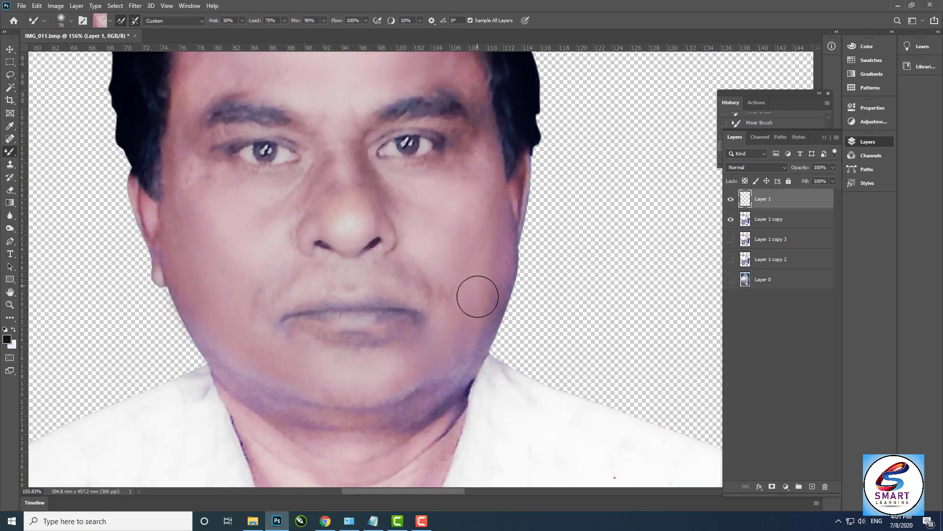
key(z)
mouse_move(344, 362)
mouse_down()
mouse_move(323, 316)
mouse_move(354, 344)
mouse_up()
drag(319, 439, 284, 292)
key(b)
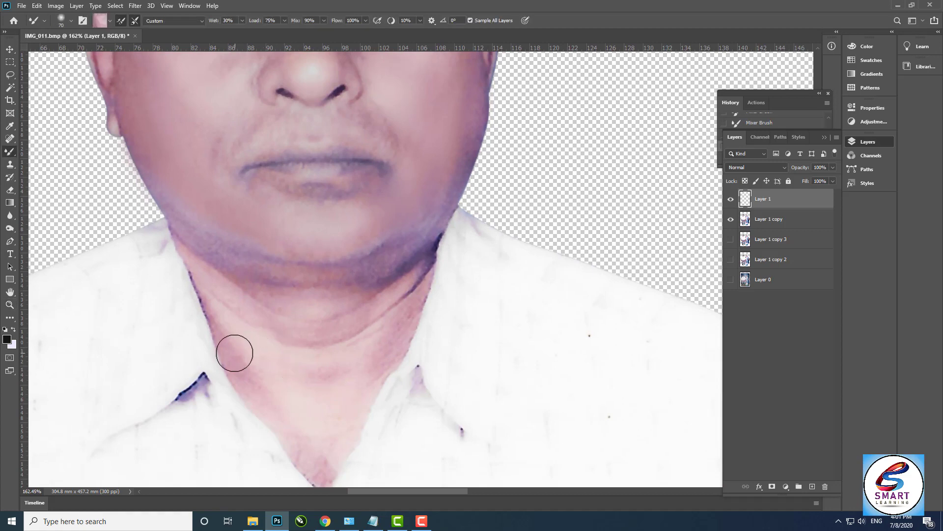
Step: Lower the opacity of the painted Layer 1 to about 60% and merge it with Layer 1 copy
key(z)
drag(480, 240, 418, 206)
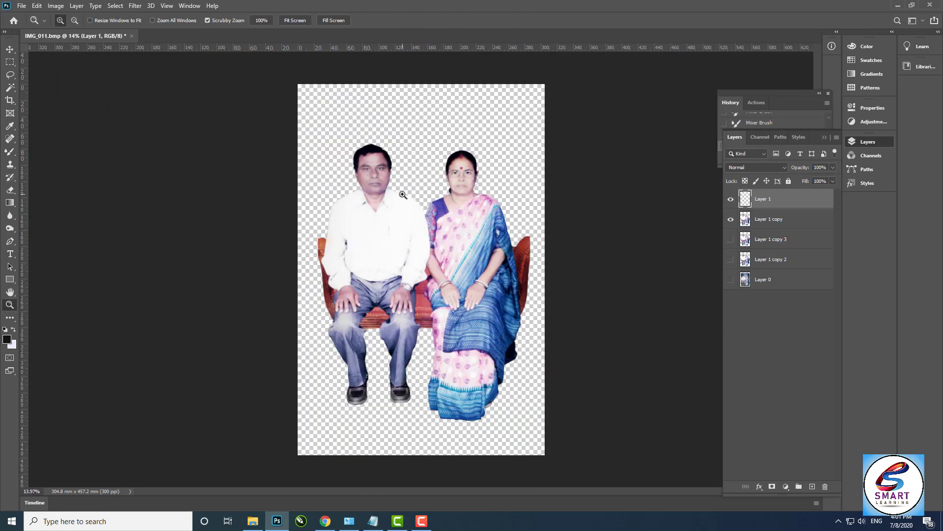
drag(372, 161, 426, 269)
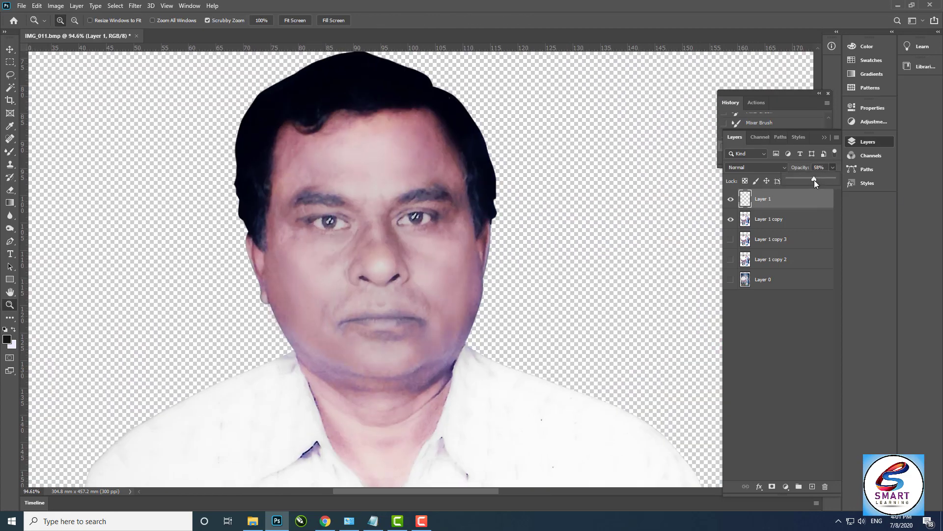
drag(814, 180, 816, 181)
click(731, 199)
click(730, 199)
ctrl+click(782, 220)
key(ctrl+e)
Step: Darken the lash line and iris of the man's eye on the image's left with the Burn tool on Shadows
drag(339, 300, 295, 290)
mouse_move(222, 295)
mouse_down()
mouse_move(252, 352)
mouse_move(285, 282)
mouse_up()
key(o)
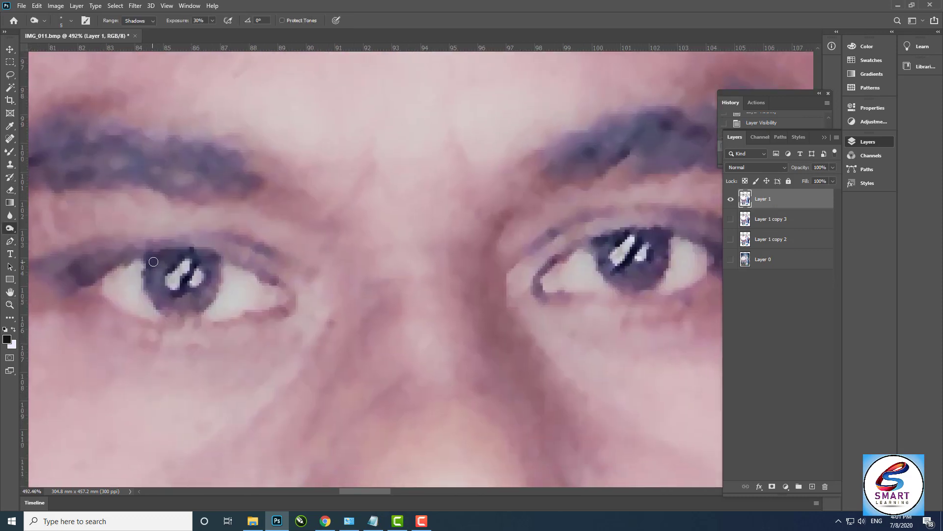
mouse_move(153, 256)
mouse_down()
mouse_move(110, 263)
mouse_move(211, 259)
mouse_move(290, 302)
mouse_up()
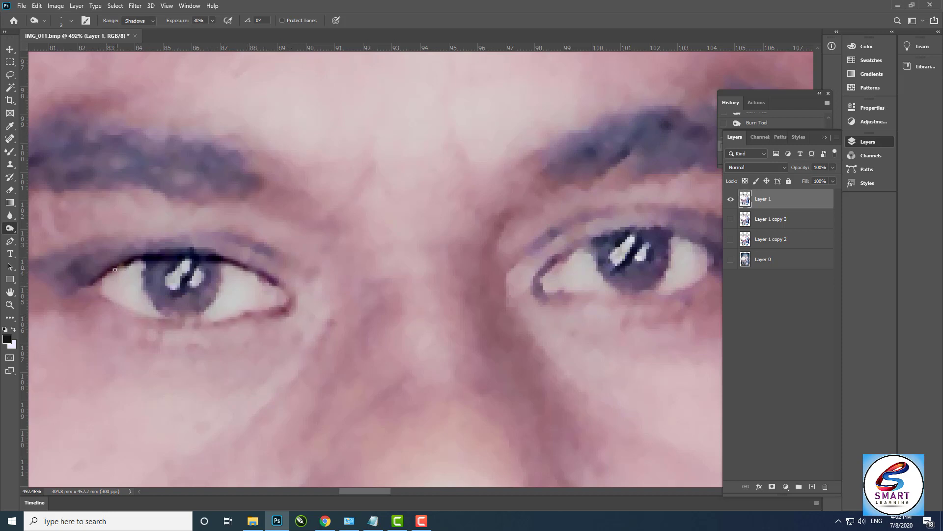
key(bracketright)
key(bracketright)
key(bracketright)
mouse_move(153, 278)
mouse_down()
mouse_move(155, 293)
mouse_move(204, 297)
mouse_move(195, 313)
mouse_up()
Step: Burn the upper and lower lid lines of the man's other eye
key(space)
drag(450, 284, 260, 284)
mouse_move(355, 268)
mouse_down()
mouse_move(379, 252)
mouse_move(500, 239)
mouse_up()
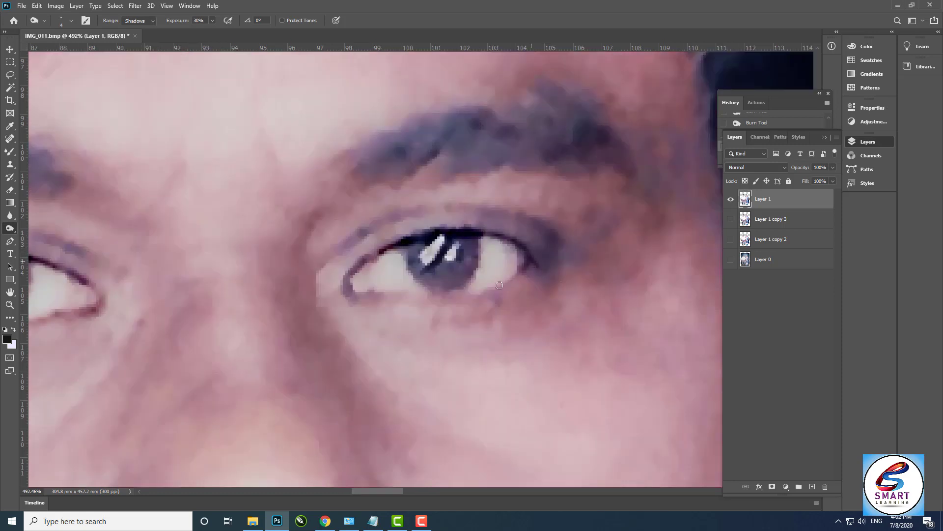
drag(499, 285, 362, 299)
drag(402, 245, 406, 243)
Step: Touch up the iris of the man's second eye with a small Mixer Brush and darken its rim with the Burn tool
key(z)
mouse_move(445, 306)
mouse_down()
mouse_move(385, 229)
mouse_move(448, 275)
mouse_up()
key(b)
key(bracketleft)
key(bracketleft)
key(bracketleft)
key(bracketleft)
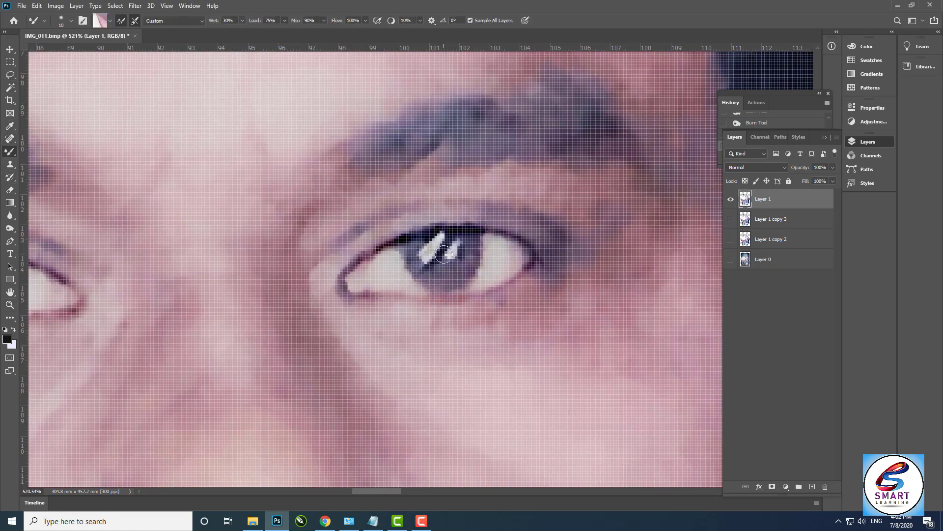
click(10, 227)
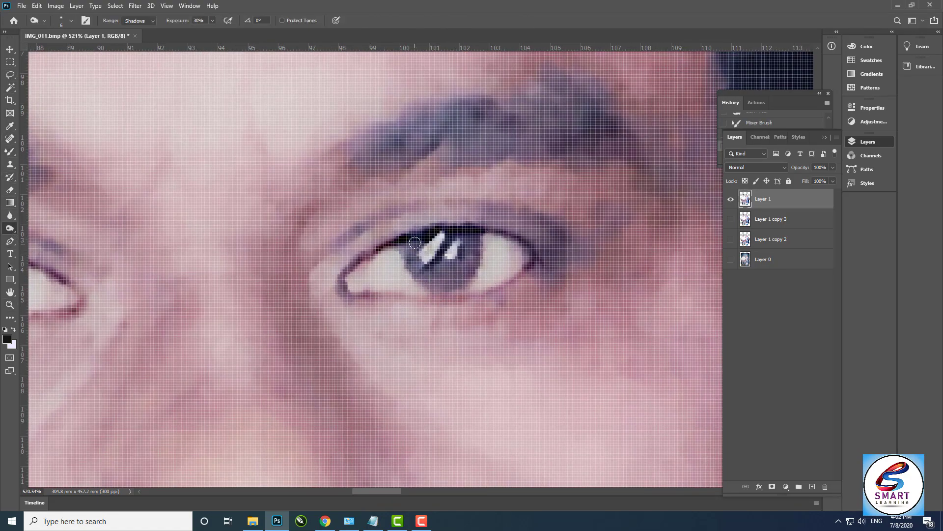
mouse_move(415, 242)
mouse_down()
mouse_move(442, 278)
mouse_move(422, 261)
mouse_move(462, 241)
mouse_move(447, 289)
mouse_up()
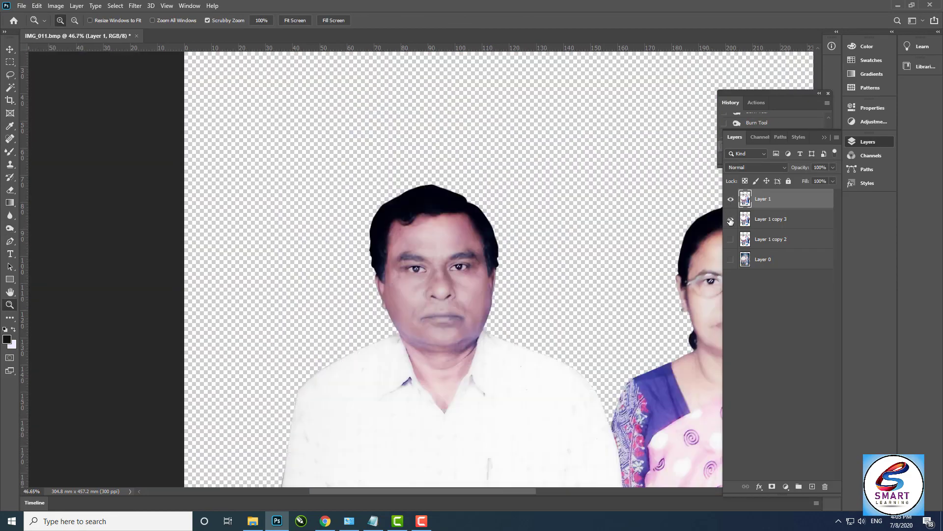
Step: Compare the retouched Layer 1 with the Layer 1 copy 3 backup on both the man and the woman
click(731, 200)
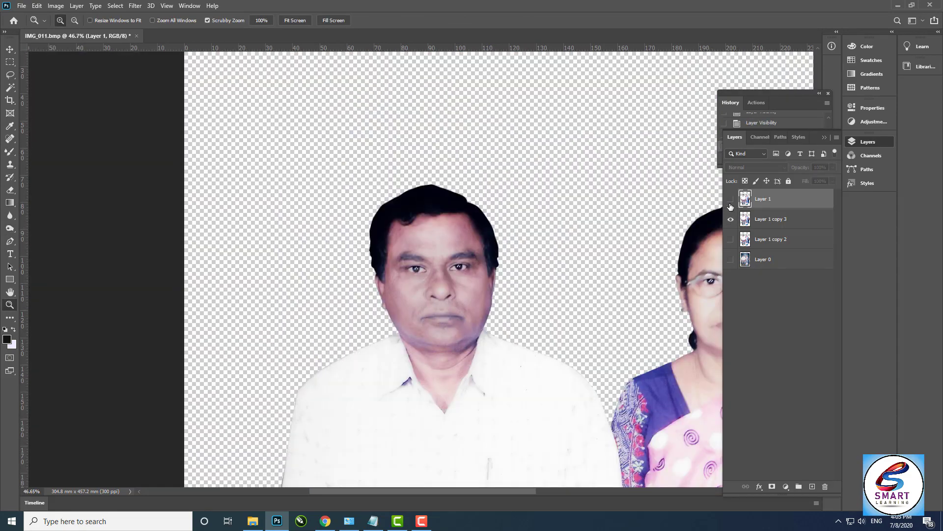
click(730, 200)
drag(270, 246, 311, 257)
drag(414, 325, 502, 445)
drag(486, 472, 481, 286)
drag(363, 228, 444, 358)
drag(128, 267, 221, 206)
drag(393, 294, 478, 344)
drag(478, 344, 326, 457)
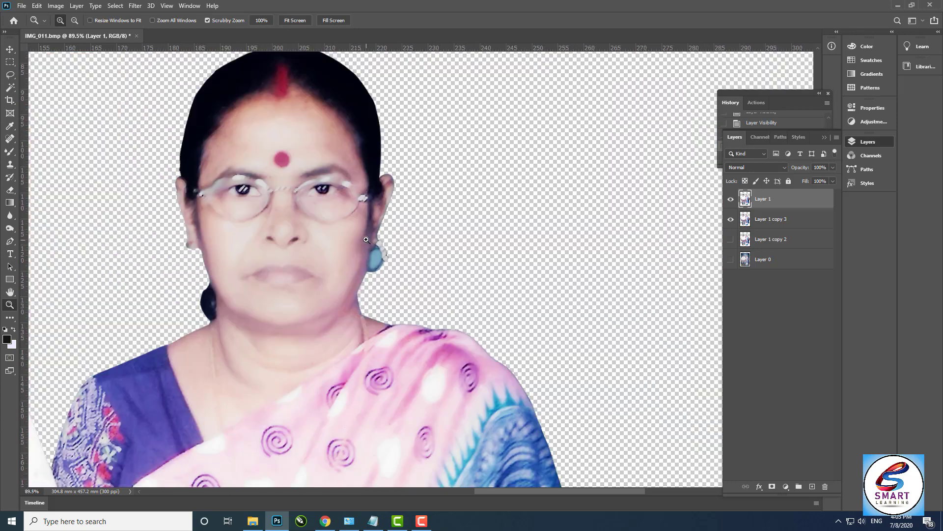
drag(367, 262, 445, 273)
click(731, 220)
key(w)
click(429, 273)
click(429, 272)
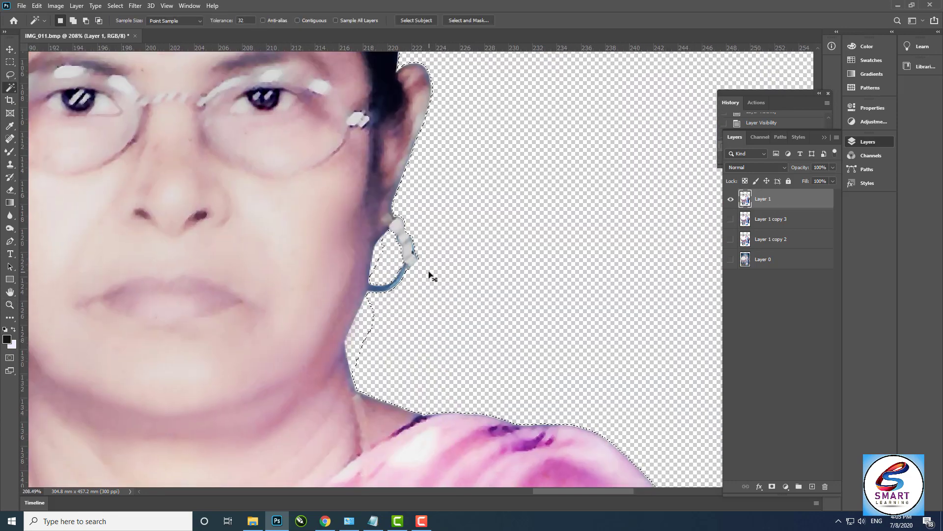
key(alt+bracketleft)
key(z)
drag(366, 379, 420, 424)
Step: Select the transparent background of Layer 1 copy 2 with the Magic Wand and use it to clear stray paint from Layer 1
click(752, 245)
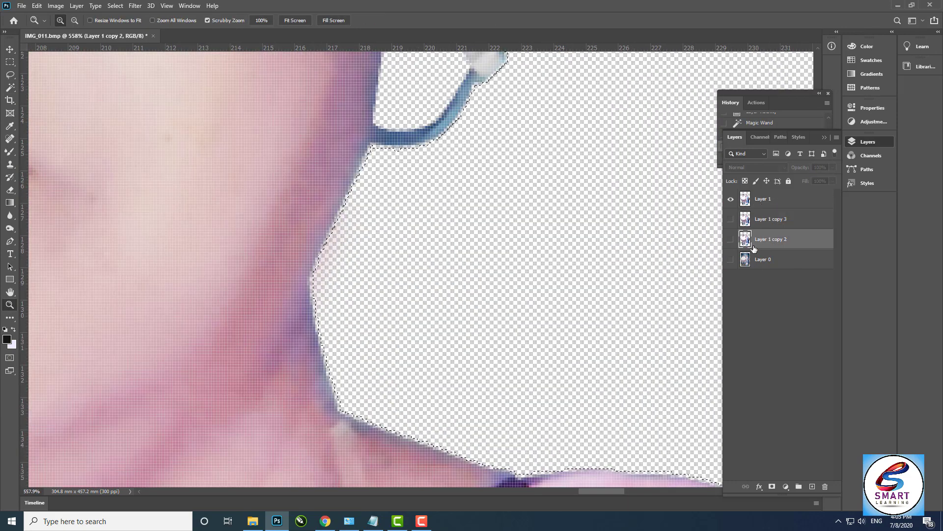
key(ctrl+d)
key(w)
click(534, 315)
key(z)
drag(421, 271, 339, 270)
click(789, 200)
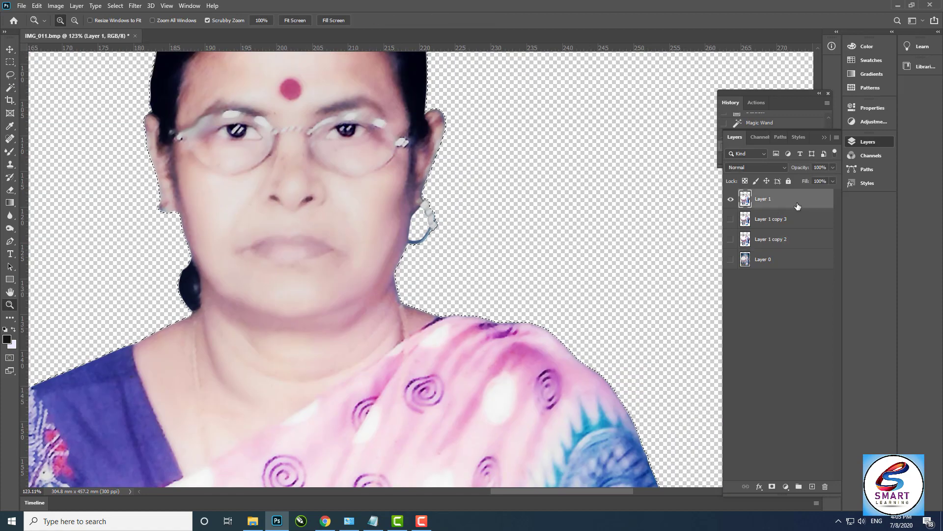
key(ctrl+d)
Step: Darken the contours of the woman's nose with the Burn tool on Shadows and check the result
drag(374, 196, 305, 189)
mouse_move(319, 253)
mouse_down()
mouse_move(354, 274)
mouse_move(373, 306)
mouse_move(310, 274)
mouse_move(370, 302)
mouse_up()
click(9, 229)
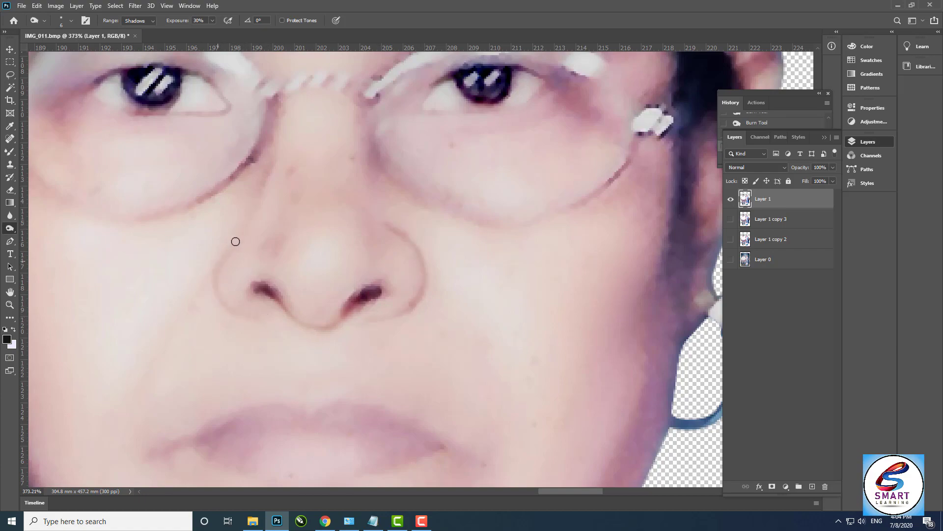
key(z)
drag(332, 294, 408, 337)
click(731, 199)
click(731, 199)
Step: Compare the woman's retouched face on Layer 1 with the Layer 1 copy 3 backup
drag(366, 255, 253, 218)
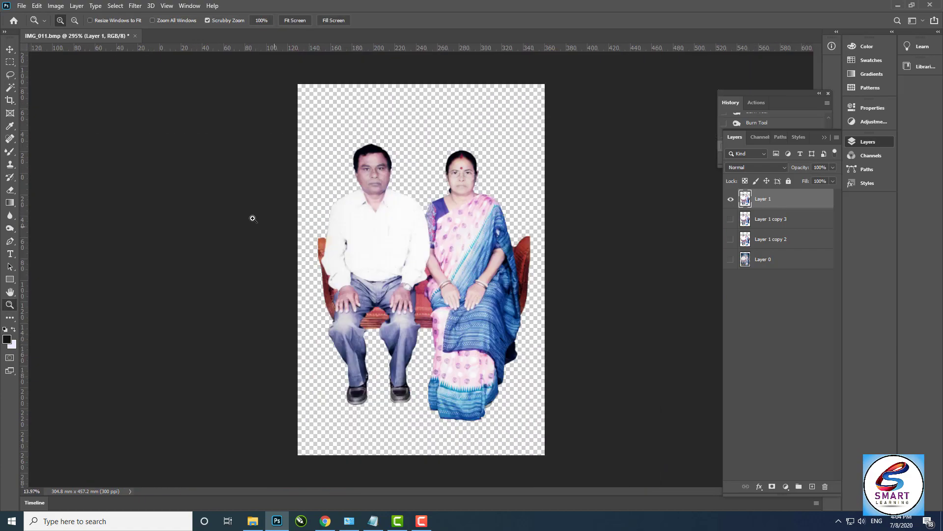
drag(461, 168, 525, 264)
click(731, 219)
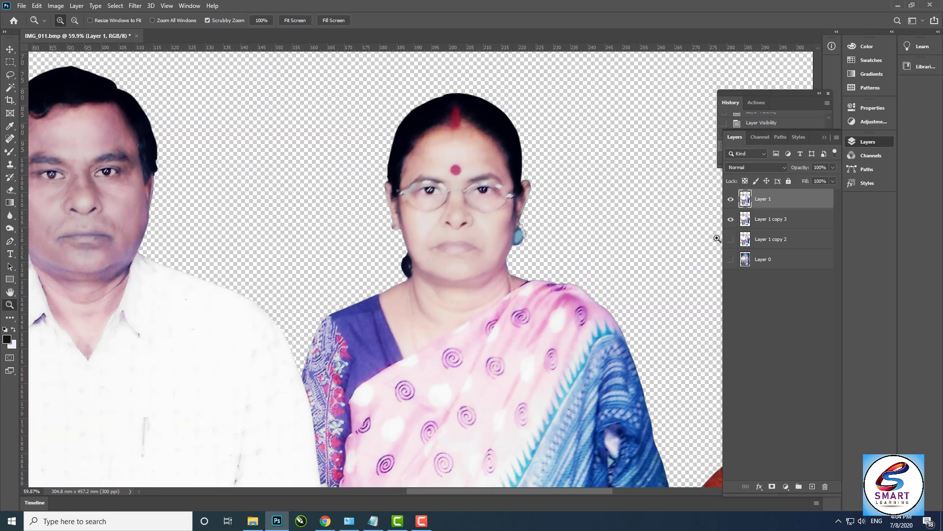
Step: Paint the dot on the woman's forehead bright red with the Brush tool at 30% opacity and check it in the whole picture
drag(487, 304, 533, 305)
key(b)
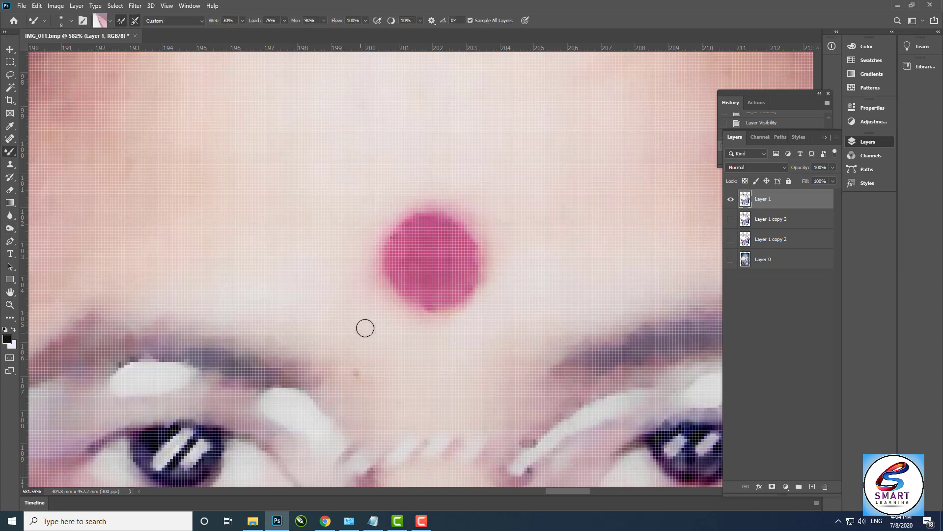
right_click(10, 154)
click(48, 150)
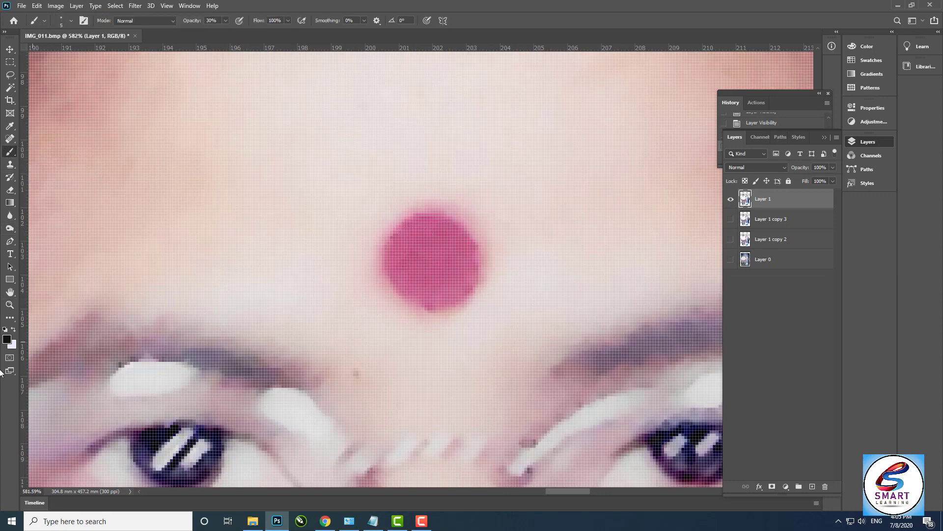
click(7, 339)
click(733, 208)
click(836, 197)
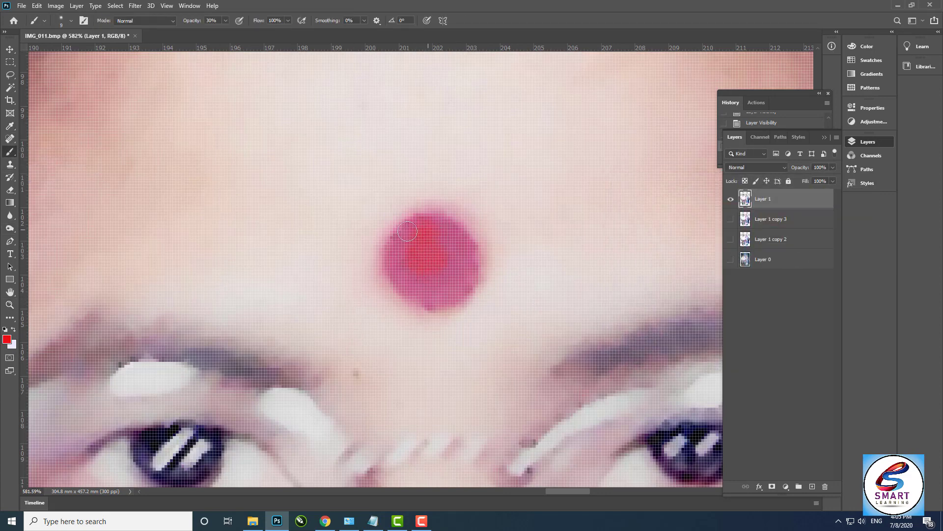
mouse_move(407, 230)
mouse_down()
mouse_move(462, 275)
mouse_move(443, 246)
mouse_up()
key(z)
mouse_move(519, 238)
mouse_down()
mouse_move(457, 224)
mouse_move(406, 255)
mouse_up()
drag(297, 320, 330, 366)
mouse_move(278, 324)
mouse_down()
mouse_move(289, 320)
mouse_move(263, 320)
mouse_up()
drag(374, 294, 463, 270)
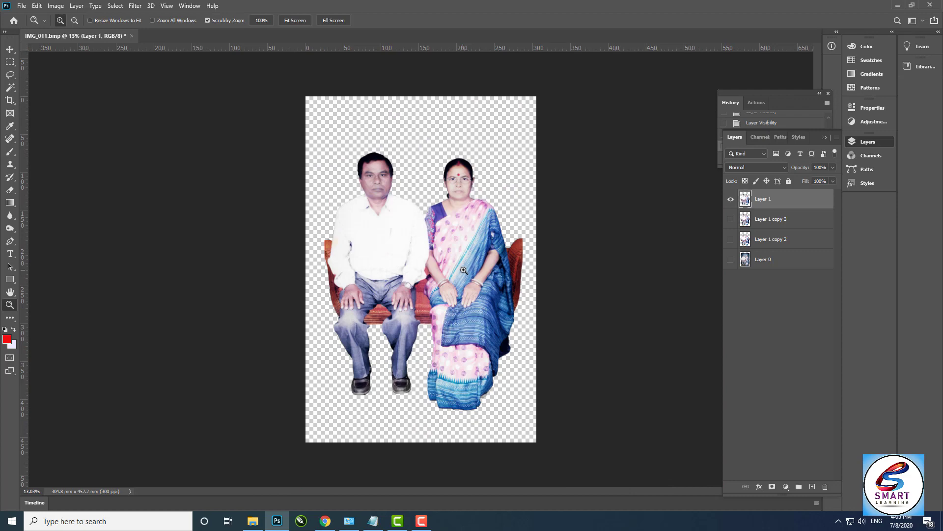
Step: Whiten the upper rim of the woman's glasses on the earring side with the Dodge tool on Midtones at 100% exposure
drag(475, 176, 579, 181)
drag(282, 272, 313, 305)
drag(352, 229, 332, 220)
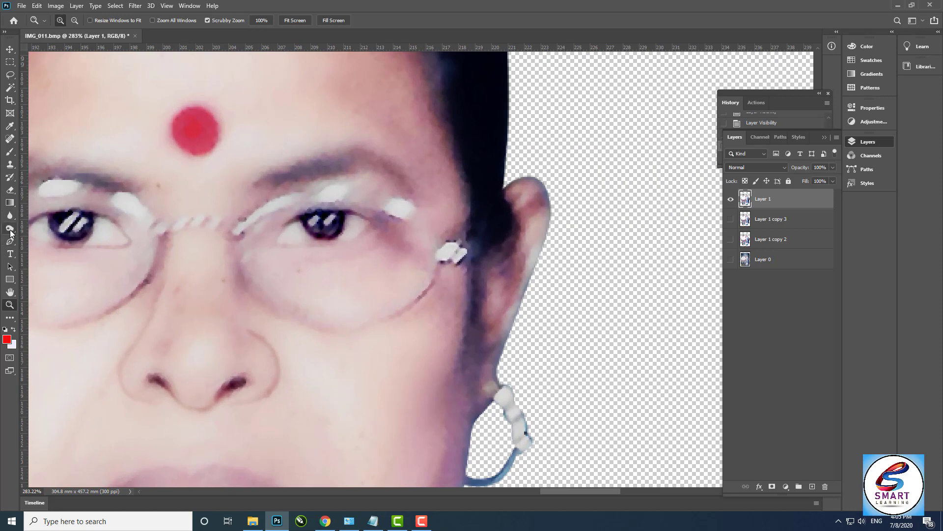
click(10, 229)
right_click(11, 229)
click(40, 227)
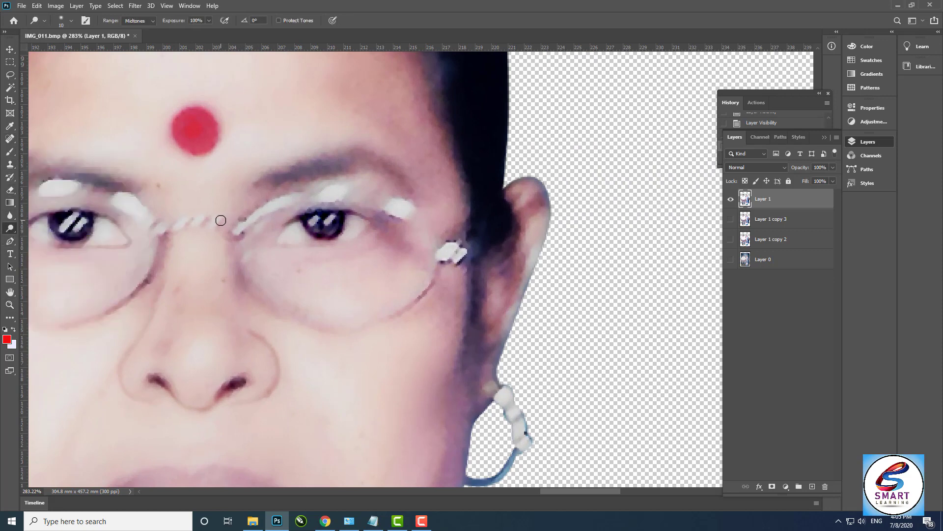
mouse_move(244, 220)
mouse_down()
mouse_move(273, 200)
mouse_move(381, 202)
mouse_move(300, 199)
mouse_up()
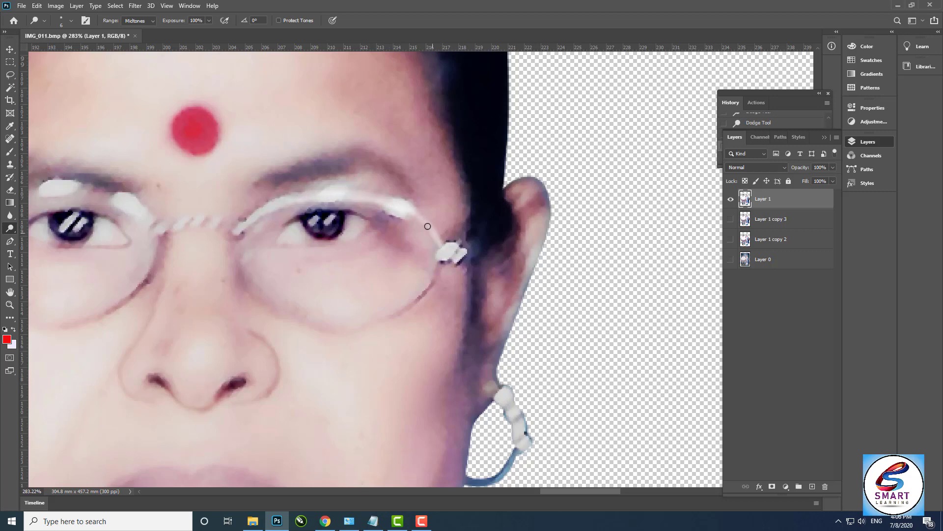
drag(427, 226, 452, 179)
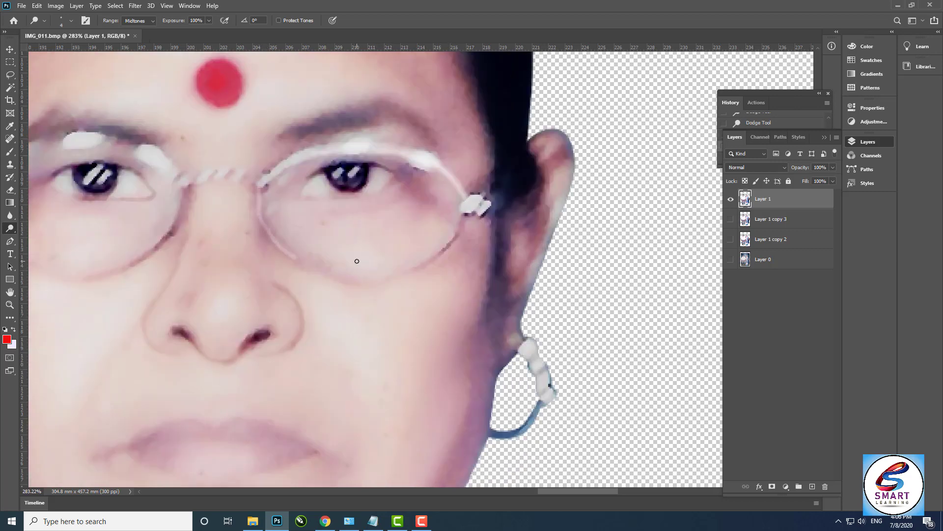
Step: Try to lighten the lower rim of the same lens with a small Dodge tool brush
key(b)
scroll(467, 228, up, 3)
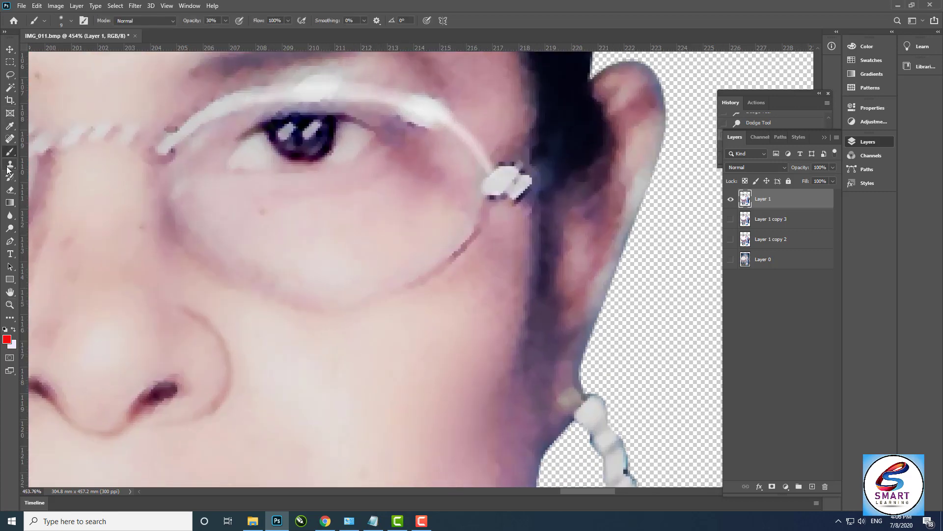
click(8, 227)
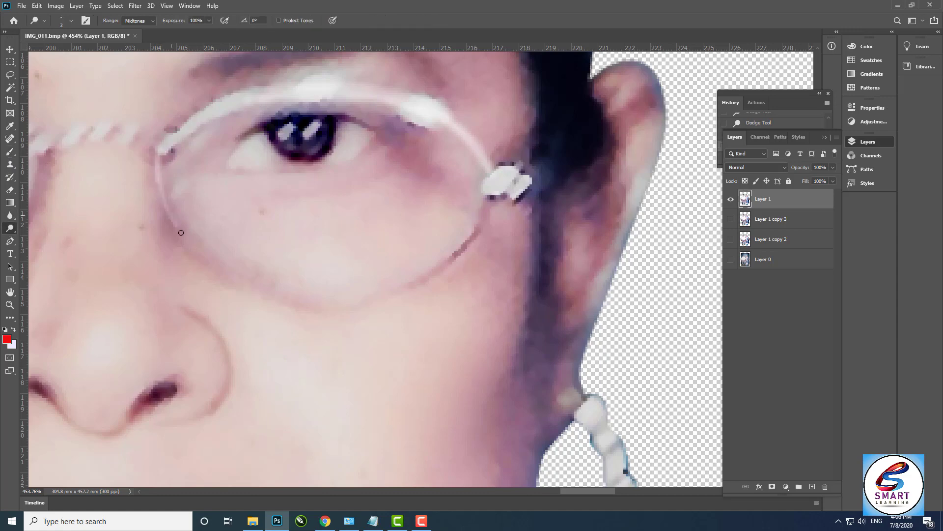
drag(459, 257, 488, 204)
key(z)
drag(418, 342, 189, 328)
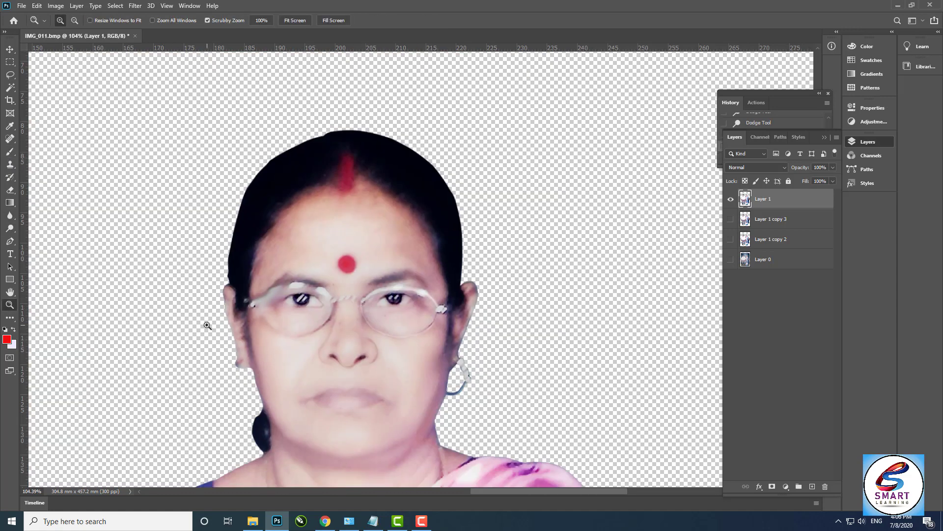
key(ctrl+z)
Step: Lighten the rims of both lenses of the woman's glasses with fine Dodge tool strokes, undoing a misplaced one
drag(390, 315, 432, 379)
key(b)
click(10, 228)
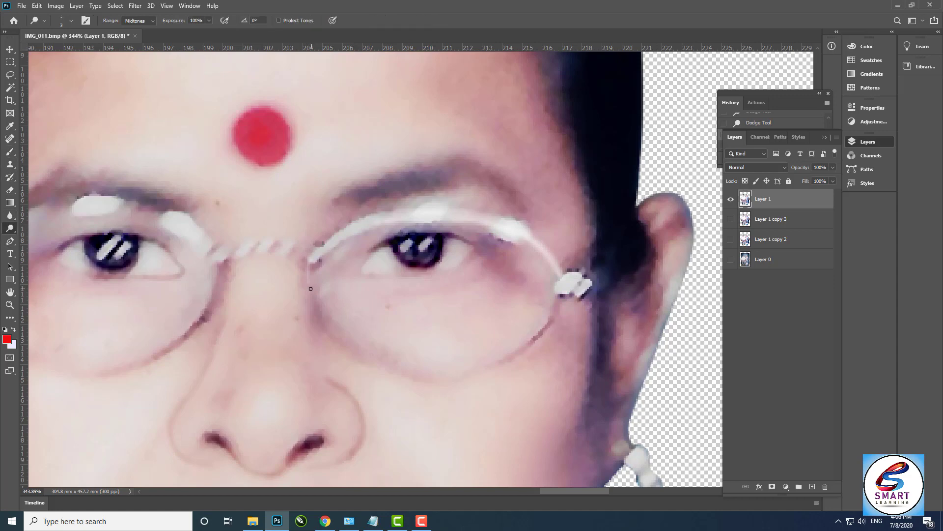
key(ctrl+z)
scroll(297, 222, left, 5)
scroll(296, 222, up, 1)
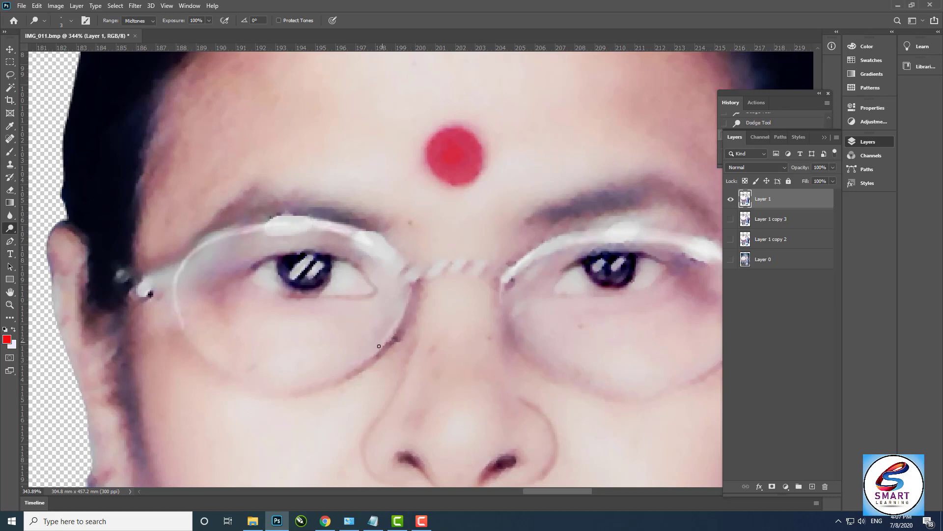
scroll(633, 311, right, 3)
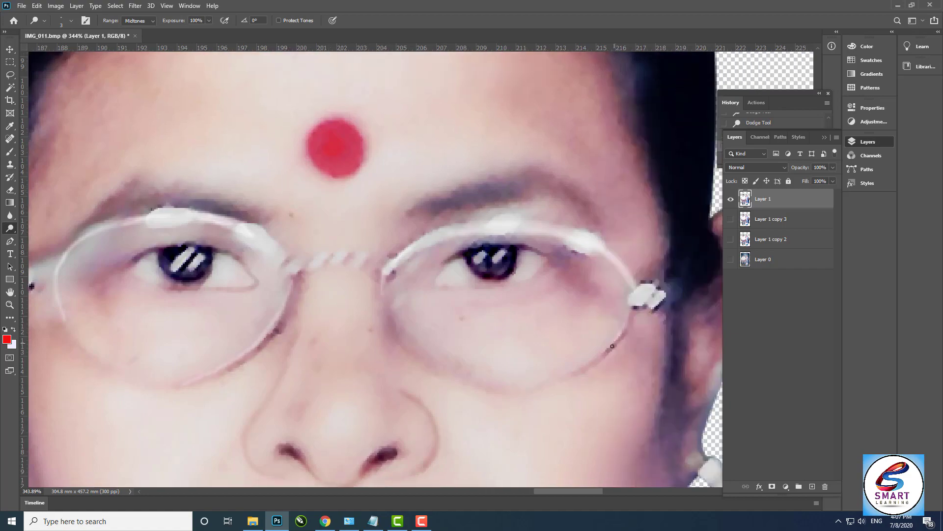
key(z)
mouse_move(409, 383)
mouse_down()
mouse_move(337, 306)
mouse_move(552, 219)
mouse_move(491, 337)
mouse_move(441, 225)
mouse_move(267, 314)
mouse_up()
Step: Choose an orange-gold foreground colour and paint the woman's neck chain with the Mixer Brush
key(j)
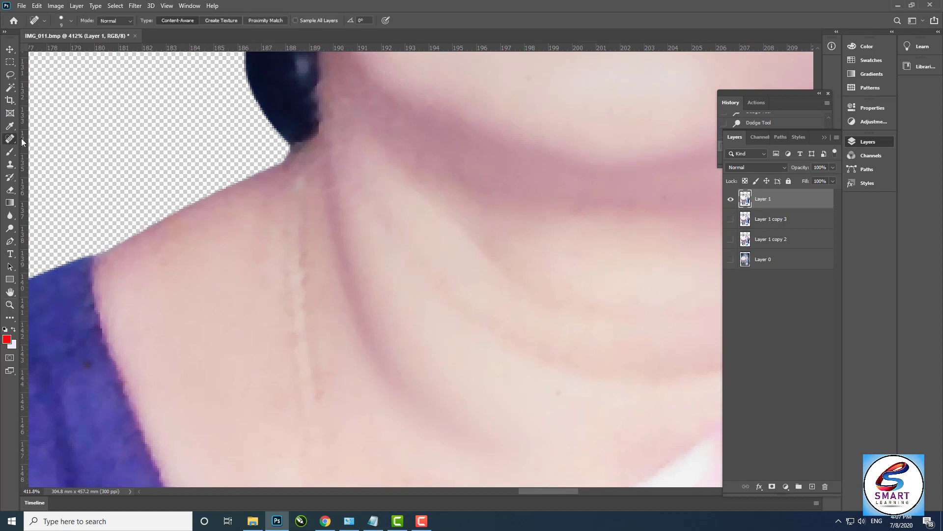
right_click(10, 139)
key(i)
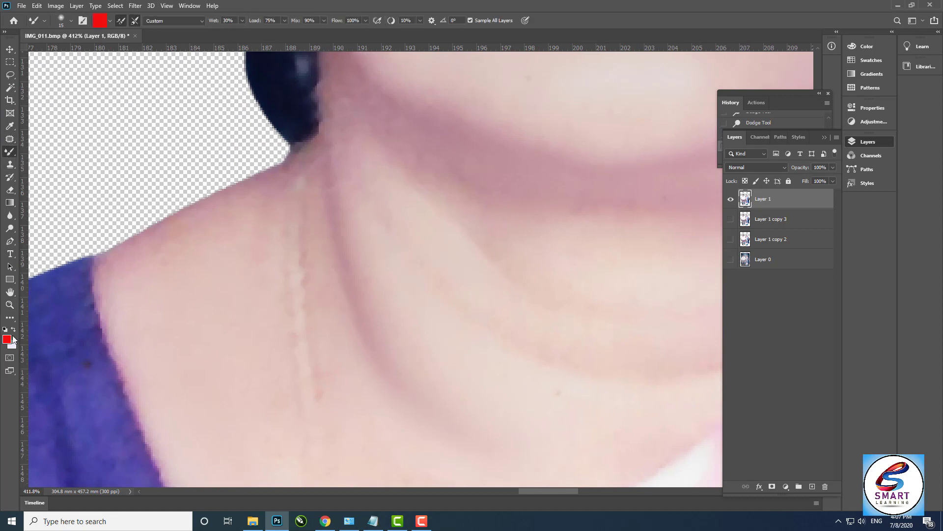
click(6, 339)
click(751, 311)
click(818, 199)
key(b)
drag(299, 352, 306, 397)
drag(300, 362, 273, 180)
drag(317, 443, 245, 275)
key(z)
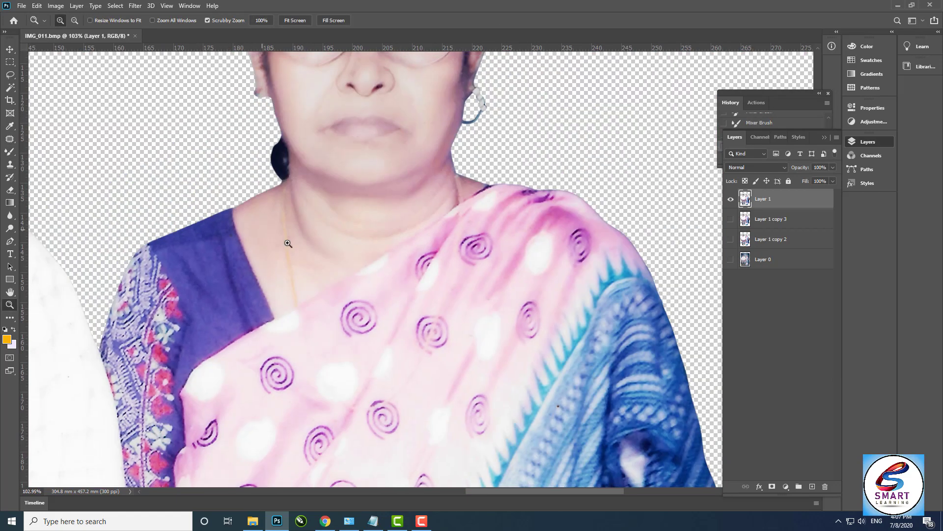
Step: Darken the gold neck chain down to the sari with light Burn tool strokes on Shadows, undoing a too-dark attempt
drag(287, 203, 349, 277)
right_click(10, 228)
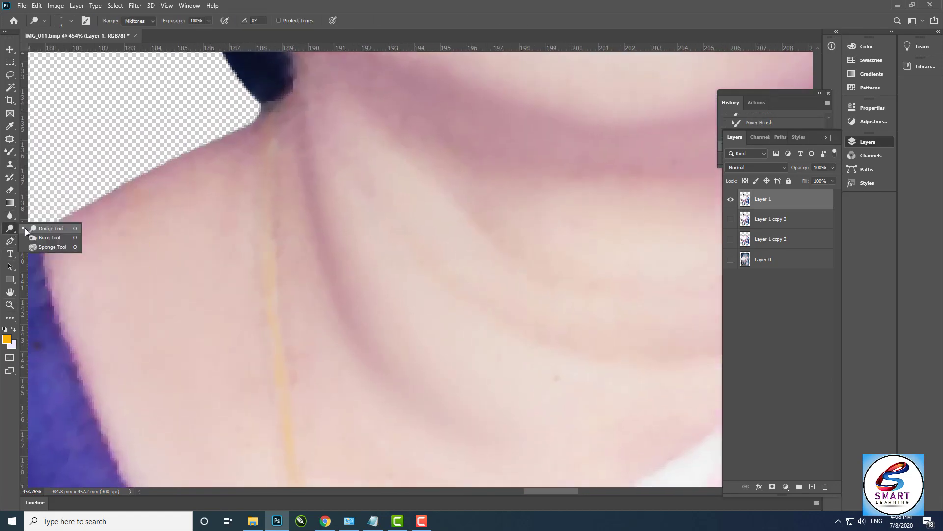
click(40, 240)
drag(273, 150, 265, 209)
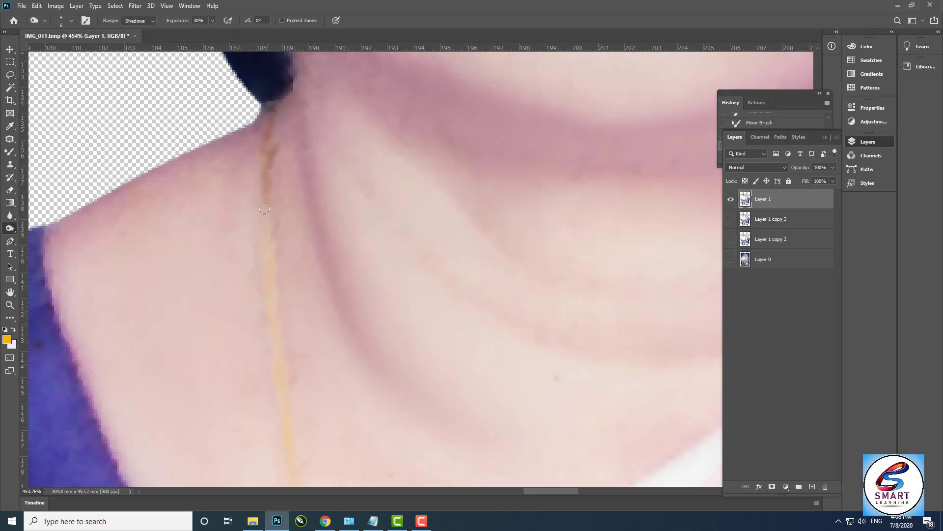
key(ctrl+z)
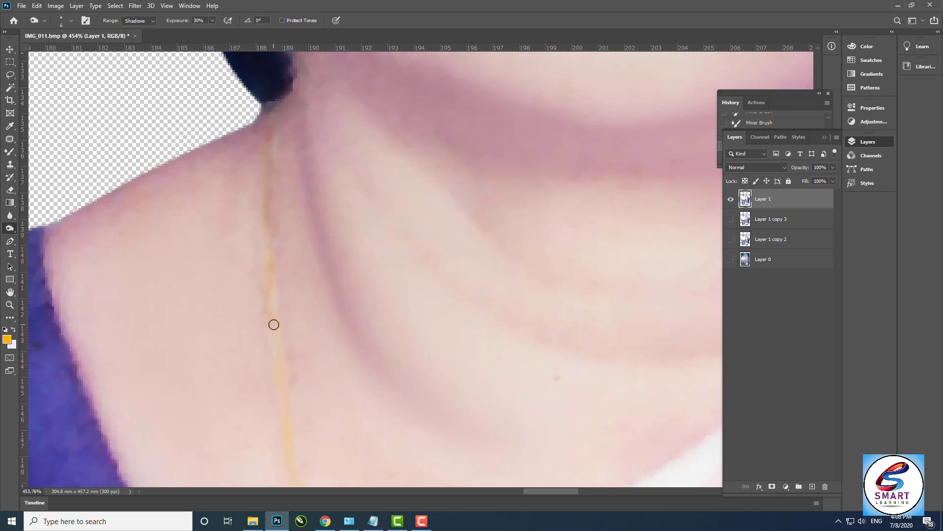
drag(278, 381, 276, 177)
drag(297, 326, 274, 231)
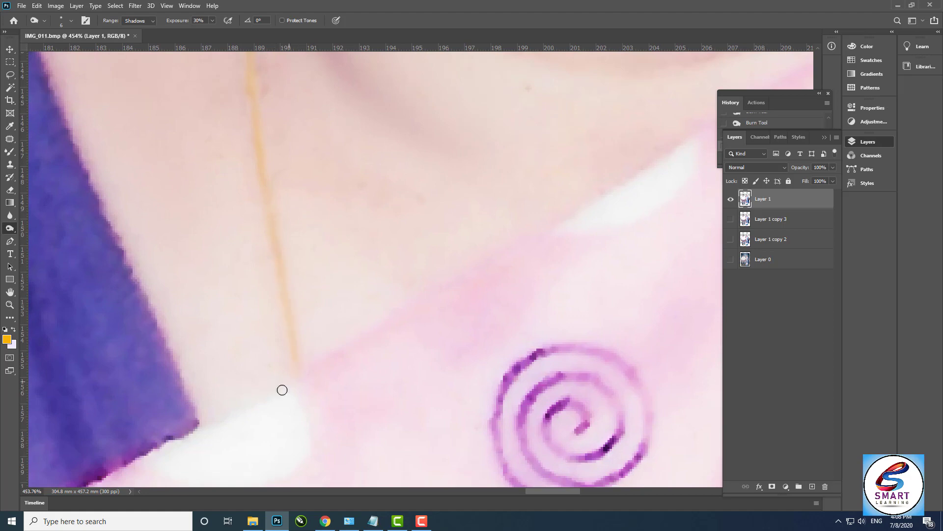
key(z)
drag(282, 390, 196, 389)
Step: Colour and shade the chain segment on the other side of the woman's neck, and set the Mixer Brush's Wet value to 74%
drag(501, 239, 602, 240)
click(10, 228)
drag(440, 224, 453, 363)
click(10, 152)
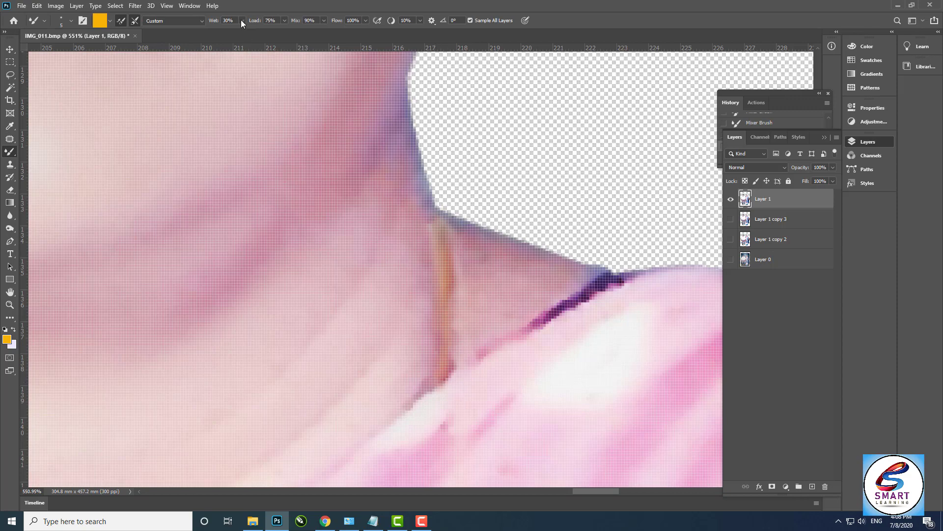
drag(262, 31, 261, 32)
key(z)
drag(435, 236, 339, 239)
Step: Recolour the wide bangle on the woman's wrist over the blue fabric to gold with the Color Replacement tool
drag(321, 360, 397, 358)
click(10, 152)
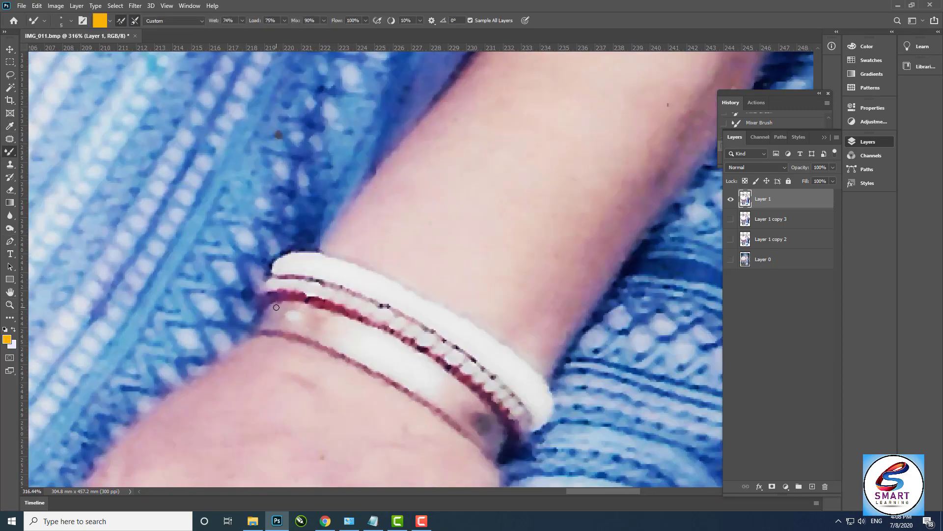
right_click(10, 152)
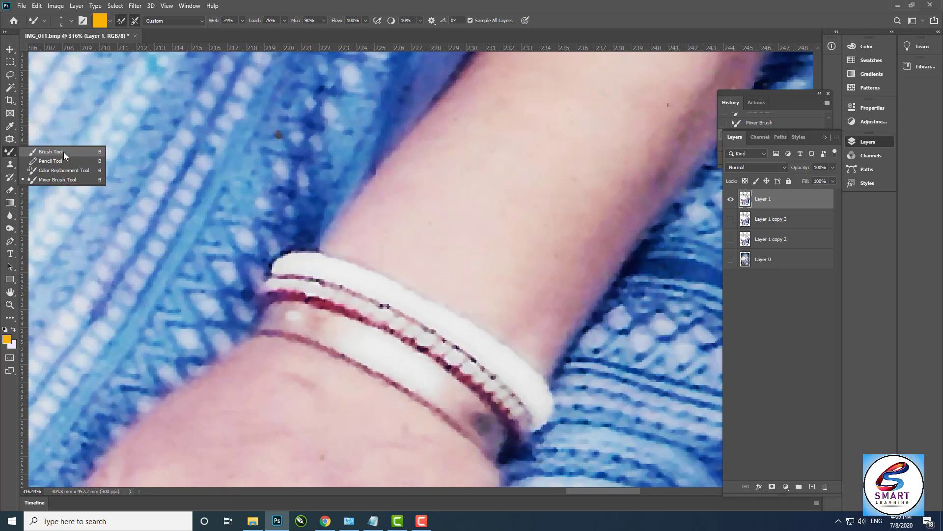
click(74, 171)
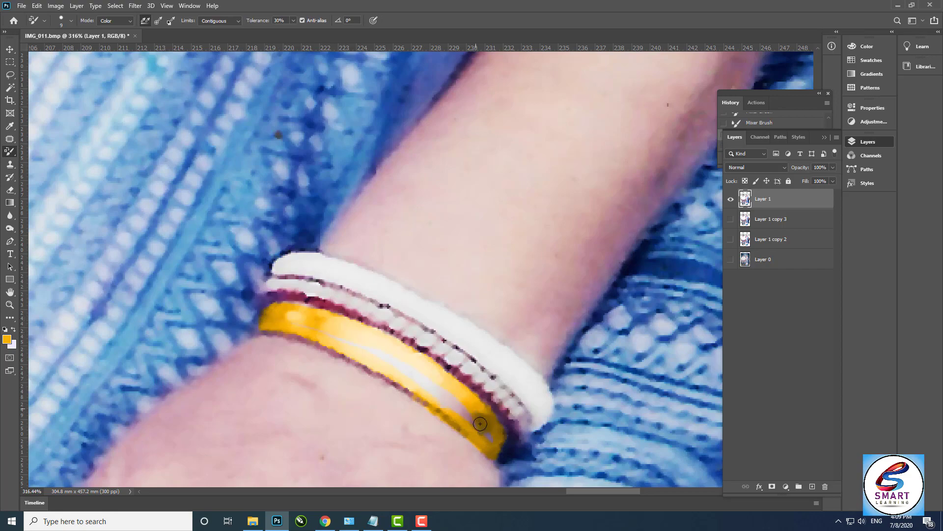
drag(482, 427, 495, 438)
key(z)
drag(395, 357, 306, 274)
Step: Recolour the matching wide bangle on the woman's other wrist to gold with the Color Replacement tool
drag(258, 344, 297, 233)
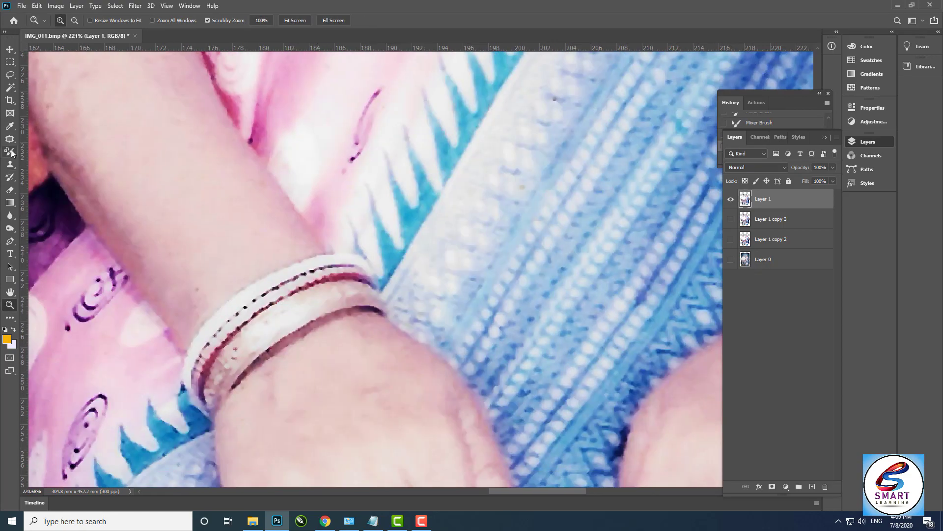
click(9, 152)
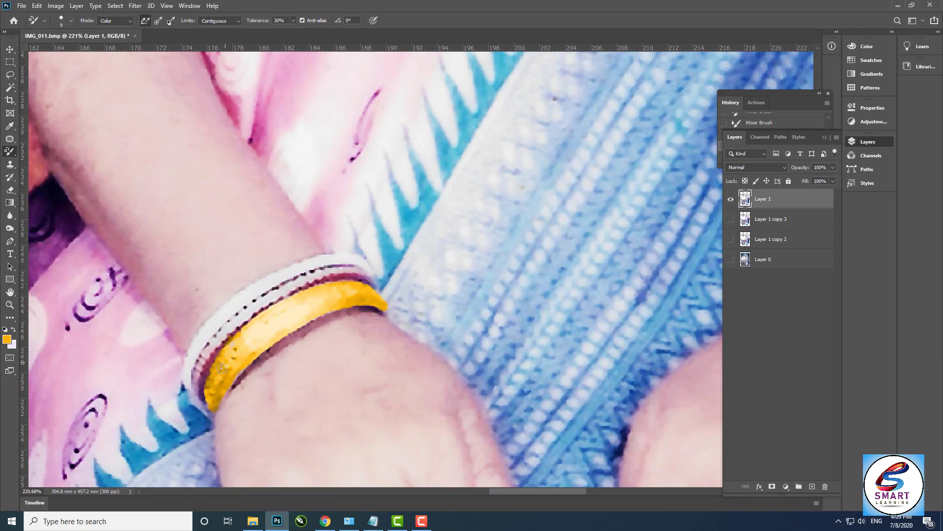
key(z)
drag(351, 385, 290, 381)
Step: Recolour the woman's beaded hoop earring and its stud to gold with the Color Replacement tool
drag(366, 206, 376, 314)
drag(423, 235, 467, 236)
drag(346, 267, 423, 268)
click(10, 139)
drag(591, 172, 518, 245)
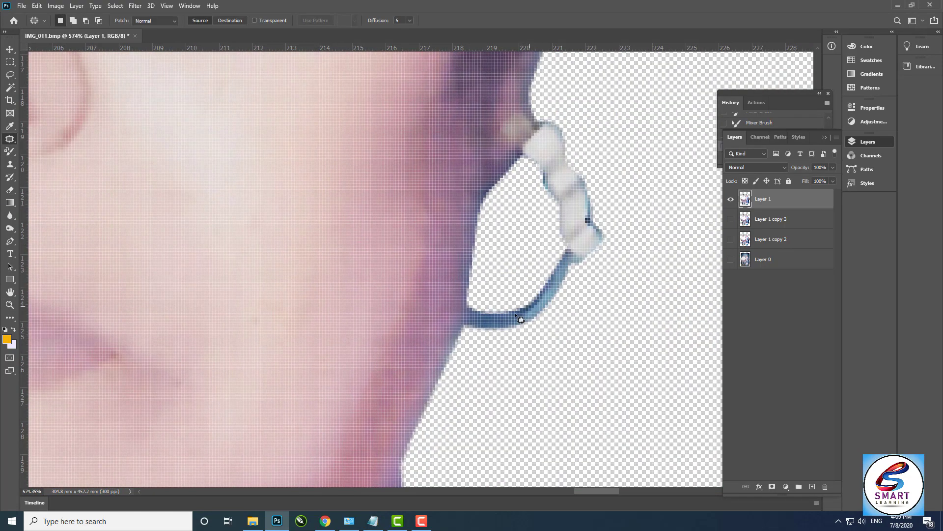
key(b)
click(481, 321)
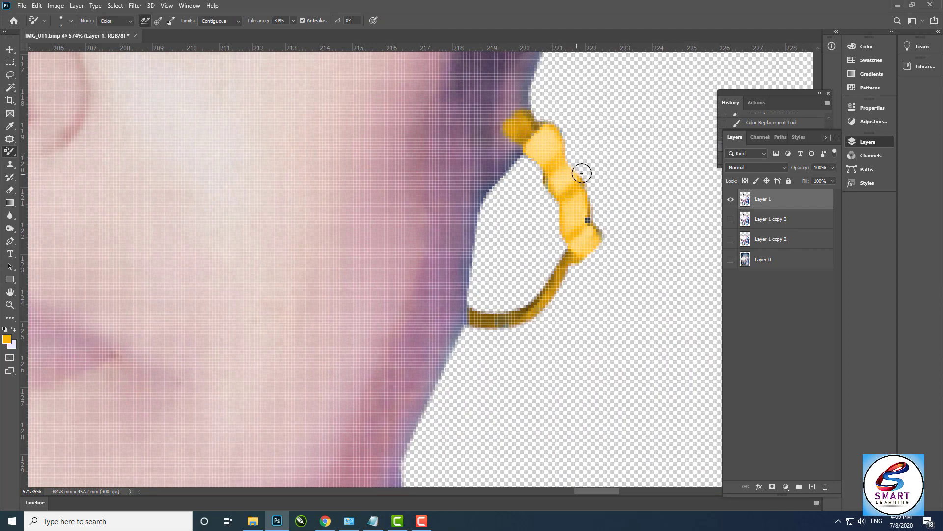
key(z)
drag(543, 338, 482, 275)
Step: Outline the gold earring with a Pen path, turn it into a selection and copy it to a new layer
drag(508, 220, 651, 304)
key(p)
click(533, 167)
drag(530, 164, 521, 165)
drag(503, 171, 497, 179)
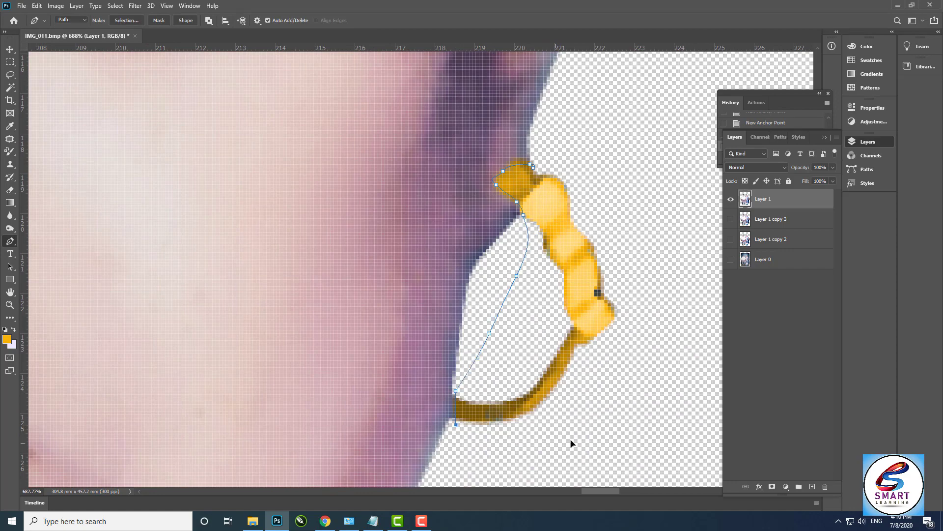
drag(558, 440, 603, 420)
drag(661, 299, 659, 217)
click(533, 167)
key(ctrl+Return)
key(ctrl+j)
Step: Flip the earring copy horizontally and position it on the woman's other ear
key(v)
key(z)
drag(573, 316, 278, 335)
key(ctrl+t)
right_click(305, 314)
click(354, 480)
key(Return)
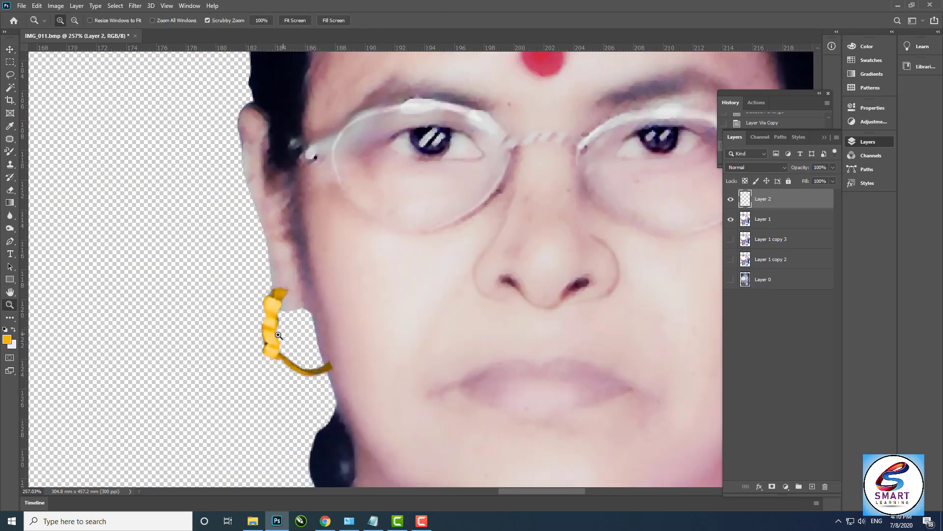
drag(339, 369, 401, 450)
key(v)
mouse_move(242, 329)
mouse_down()
mouse_move(254, 320)
mouse_move(250, 330)
mouse_up()
Step: Erase the end of the copied earring hoop that overlaps the cheek with a small Eraser at 20% opacity
key(z)
drag(312, 379, 355, 413)
key(e)
key(bracketleft)
key(bracketleft)
key(bracketleft)
key(bracketleft)
key(bracketleft)
key(bracketleft)
key(bracketleft)
key(bracketleft)
key(bracketleft)
key(bracketleft)
key(bracketleft)
key(bracketleft)
key(bracketleft)
key(bracketleft)
key(bracketleft)
key(bracketleft)
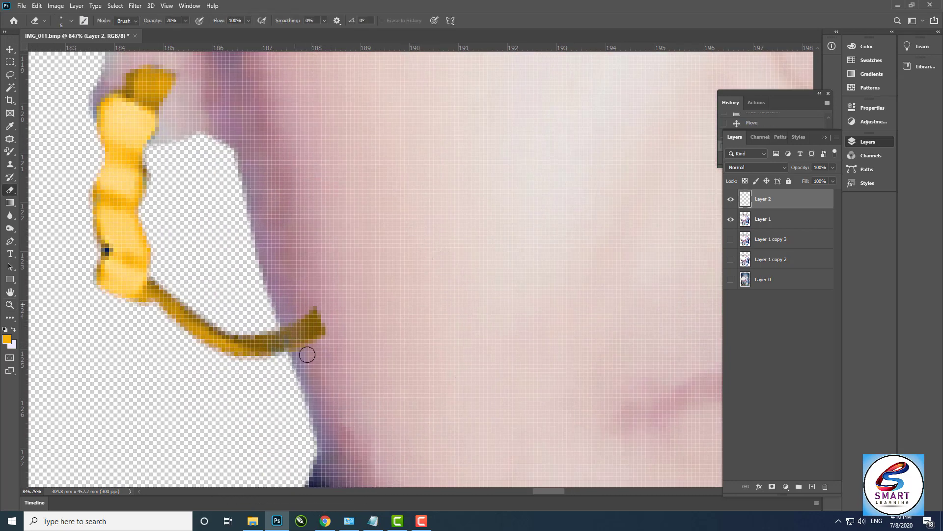
mouse_move(287, 339)
mouse_down()
mouse_move(309, 351)
mouse_move(319, 319)
mouse_up()
Step: Merge the earring layer, Layer 2, with Layer 1 and check the whole picture
key(z)
mouse_move(374, 339)
mouse_down()
mouse_move(291, 225)
mouse_move(432, 339)
mouse_up()
ctrl+click(766, 223)
key(ctrl+e)
drag(338, 277, 319, 226)
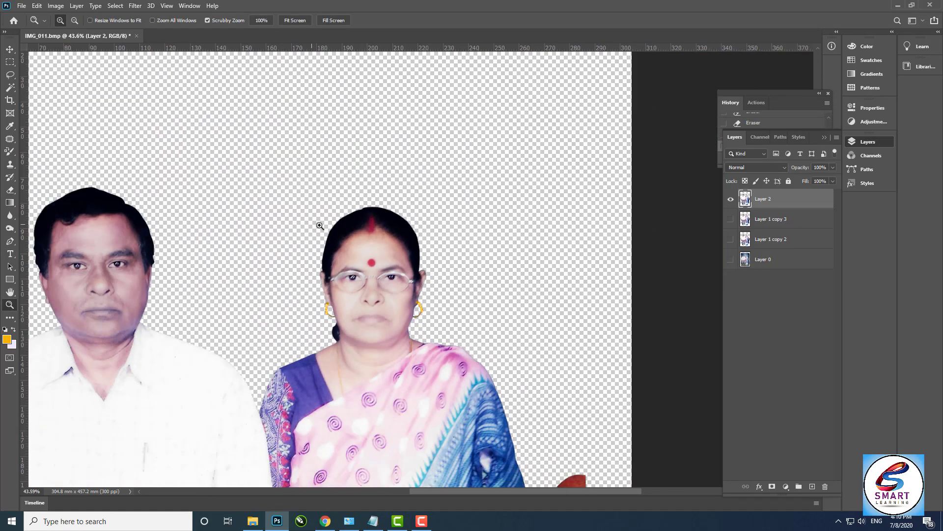
Step: Recolour the necklace chain golden orange with the Color Replacement Tool, from below the woman's hair bun down to the sari
drag(374, 300, 403, 373)
drag(393, 393, 447, 236)
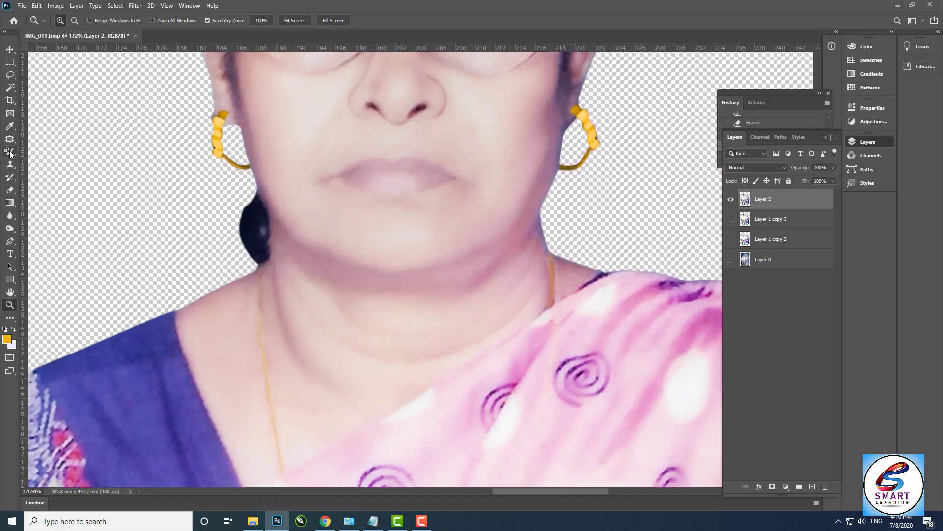
click(10, 152)
key(ctrl+z)
key(z)
drag(265, 273, 305, 277)
drag(231, 333, 247, 272)
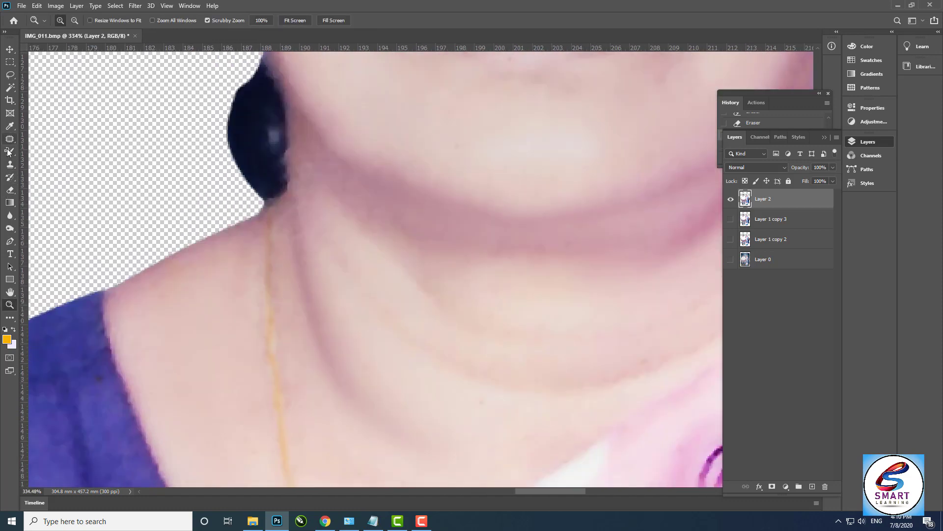
click(10, 152)
drag(269, 336, 276, 358)
drag(266, 339, 256, 186)
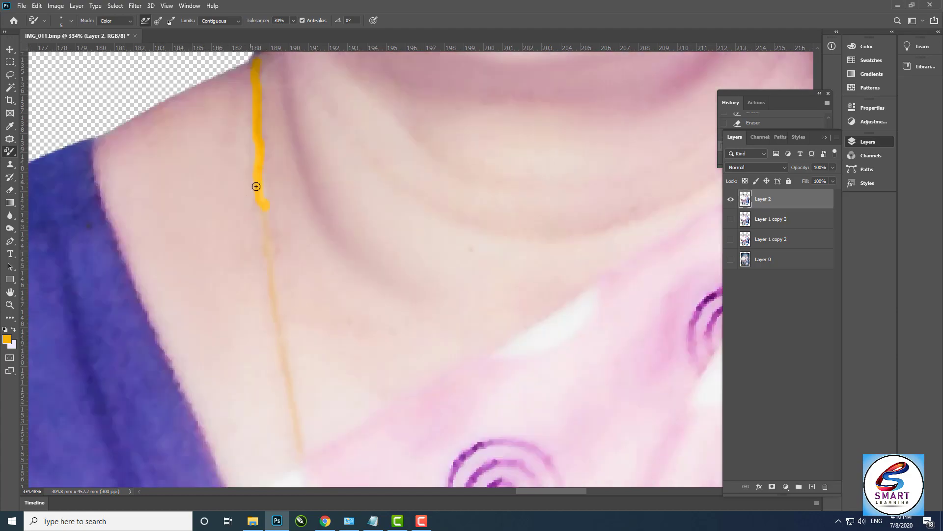
drag(275, 306, 283, 364)
drag(292, 363, 301, 207)
drag(291, 202, 301, 248)
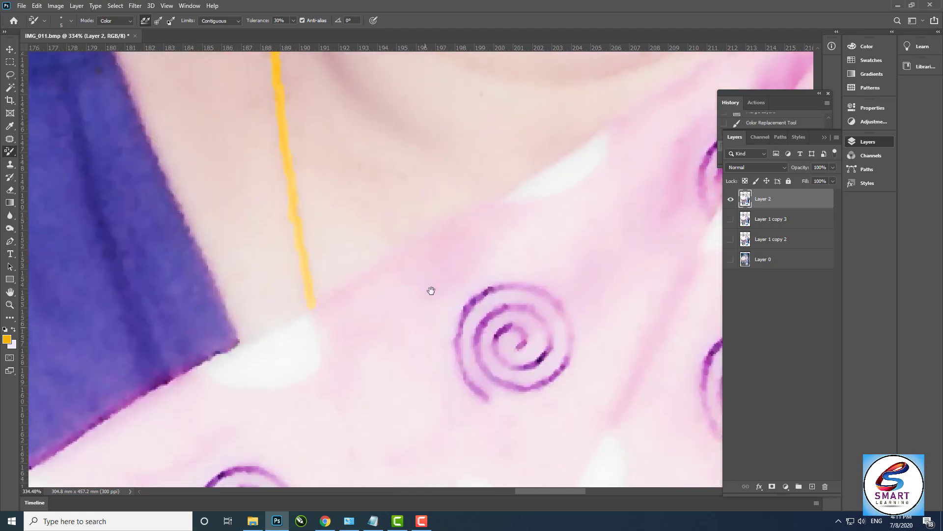
Step: Recolour the short end of the necklace chain on the other side of the woman's neck in the same golden orange
drag(430, 290, 209, 421)
key(z)
drag(209, 421, 167, 419)
drag(342, 289, 356, 285)
drag(351, 250, 346, 418)
key(z)
mouse_move(386, 382)
mouse_down()
mouse_move(287, 275)
mouse_move(381, 236)
mouse_move(385, 306)
mouse_up()
Step: Darken the woman's blue sari drape with the Burn Tool at size 200, range Shadows and 30% exposure
drag(375, 186, 536, 407)
mouse_move(321, 278)
mouse_down()
mouse_move(282, 232)
mouse_move(253, 295)
mouse_move(313, 387)
mouse_up()
click(10, 229)
drag(274, 308, 420, 93)
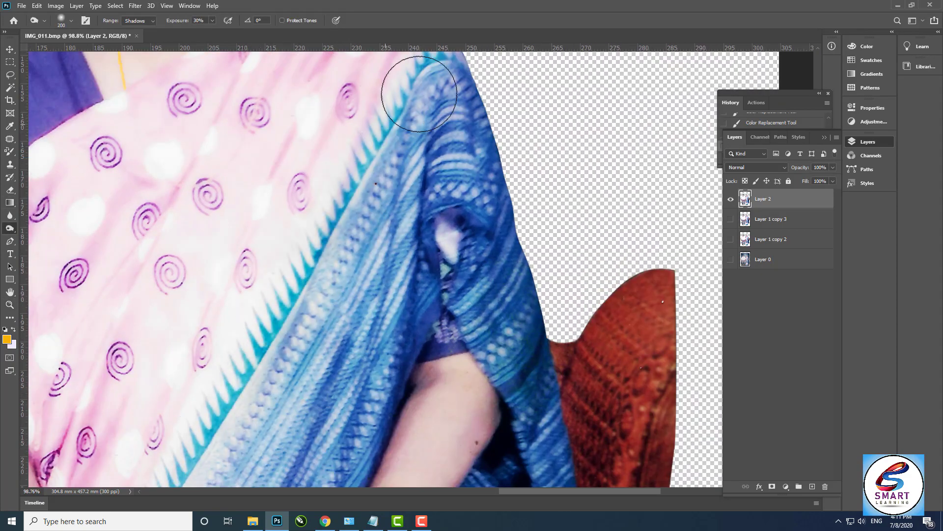
drag(276, 383, 332, 243)
drag(211, 454, 383, 235)
drag(263, 381, 278, 243)
drag(396, 452, 510, 328)
click(10, 305)
drag(308, 405, 240, 393)
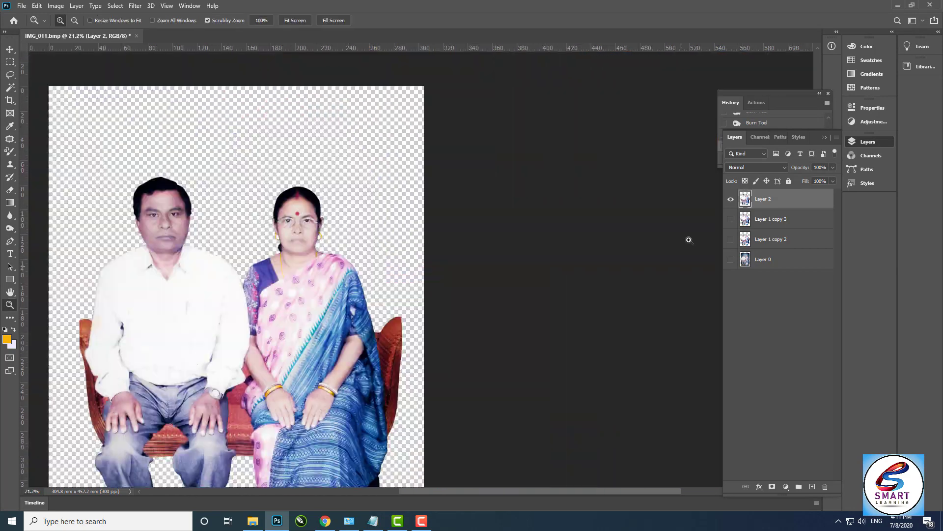
Step: Compare Layer 2 with Layer 1 copy 3, delete Layer 1 copy 3 and show Layer 1 copy 2
click(730, 219)
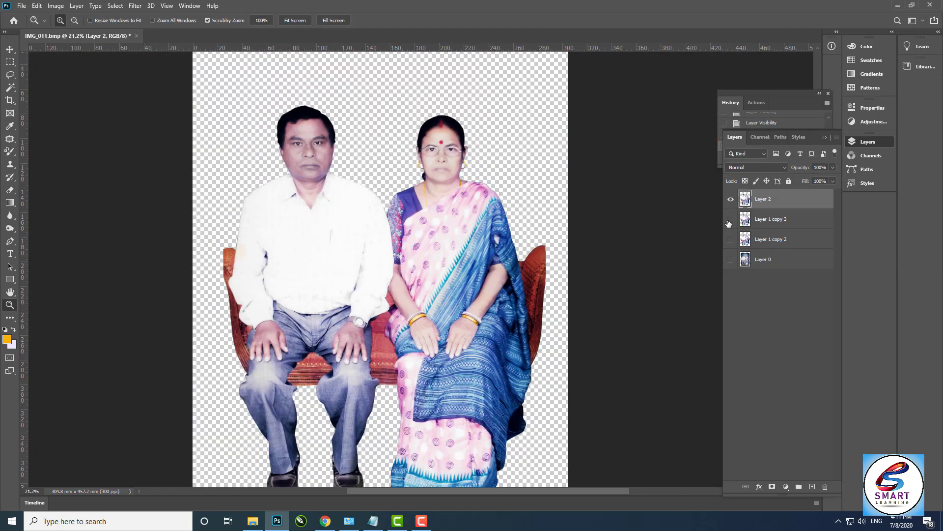
click(732, 200)
click(730, 220)
drag(502, 213, 518, 188)
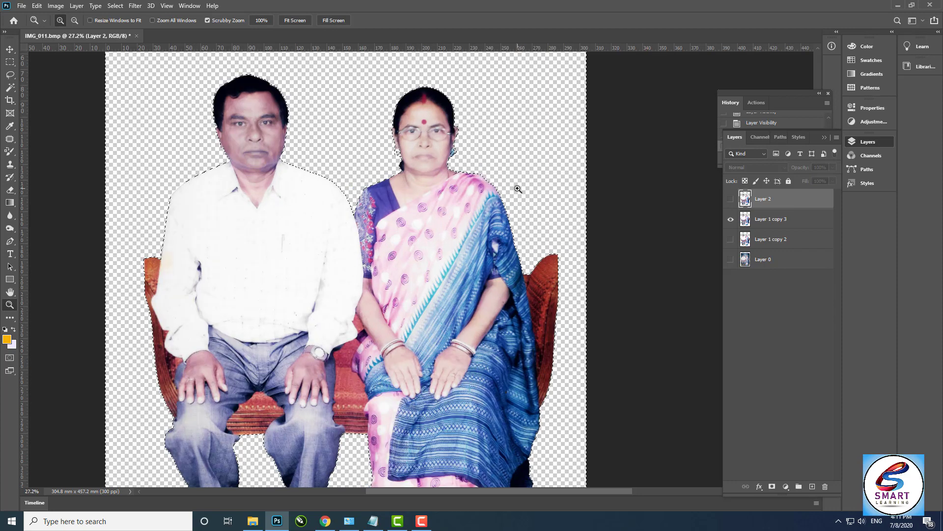
click(779, 221)
key(Delete)
click(730, 220)
Step: Try Magic Wand selections on Layer 1 copy 2 and Layer 2 around the woman's hoop earring, and deselect them
drag(446, 164, 484, 167)
key(w)
click(388, 274)
key(z)
drag(529, 383, 509, 373)
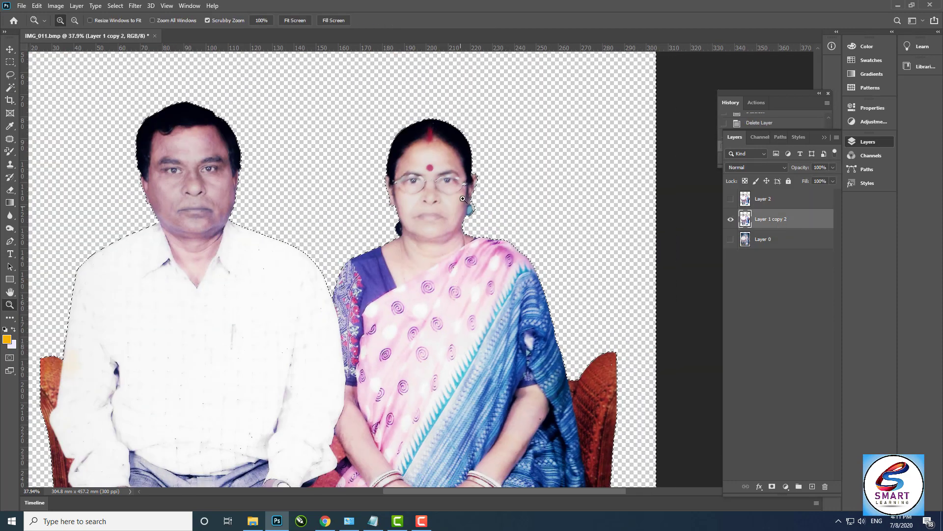
key(ctrl+d)
drag(472, 197, 548, 375)
key(p)
click(777, 199)
key(w)
click(498, 265)
key(ctrl+d)
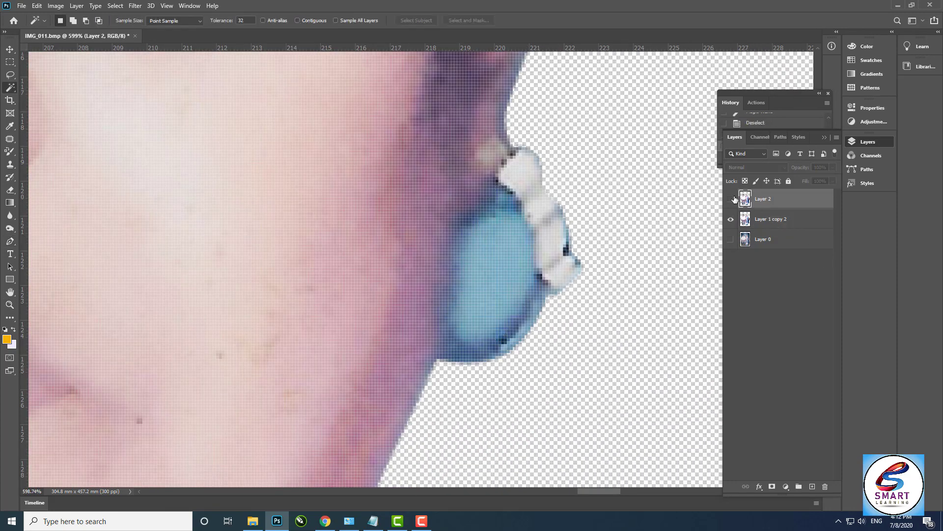
Step: Compare Layer 2 with Layer 1 copy 2 around the woman's hoop earring
click(731, 199)
click(730, 219)
click(493, 270)
key(ctrl+d)
click(757, 220)
click(730, 220)
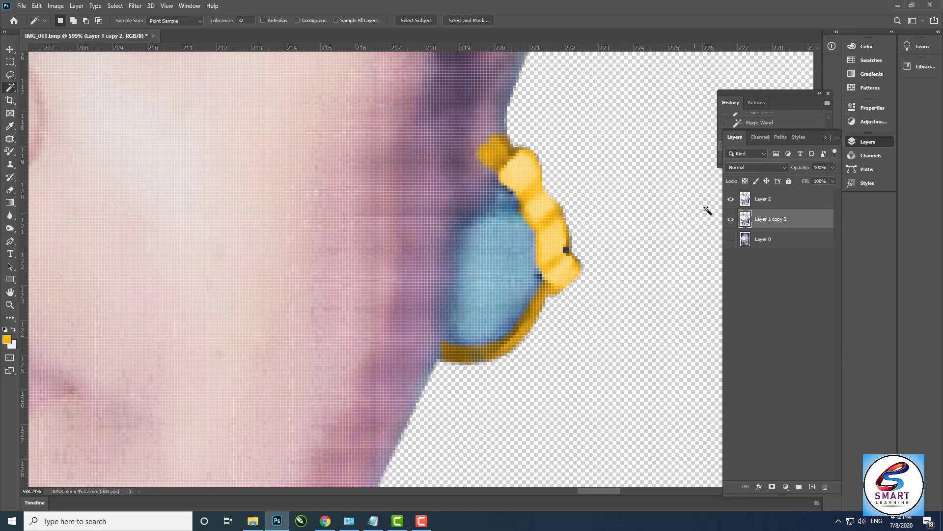
Step: Outline the blue area inside the earring hoop on Layer 1 copy 2 with a Pen path and delete it as a selection
click(731, 199)
key(z)
drag(527, 267, 553, 270)
key(p)
click(493, 155)
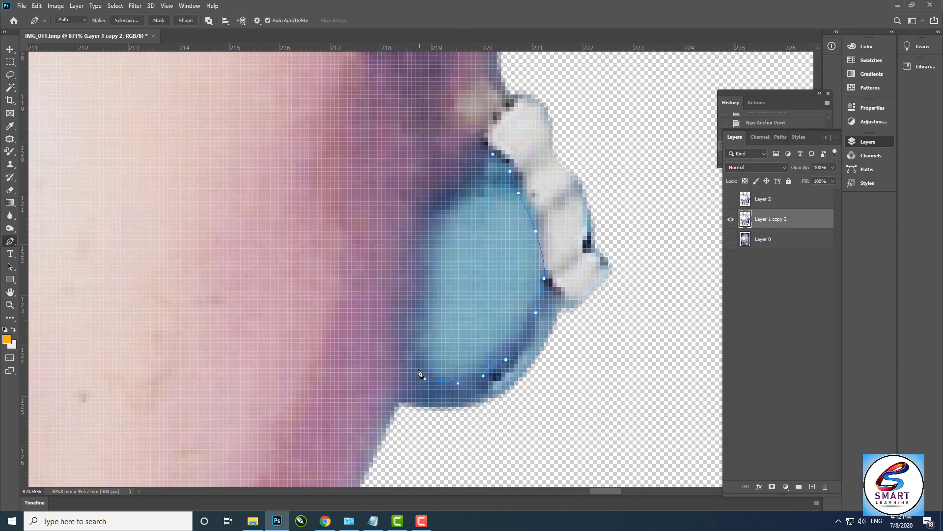
click(493, 154)
key(ctrl+Return)
key(Delete)
key(ctrl+d)
Step: Show Layer 2 and select the transparent area around the couple on Layer 1 copy 2 with the Magic Wand
click(763, 199)
click(730, 199)
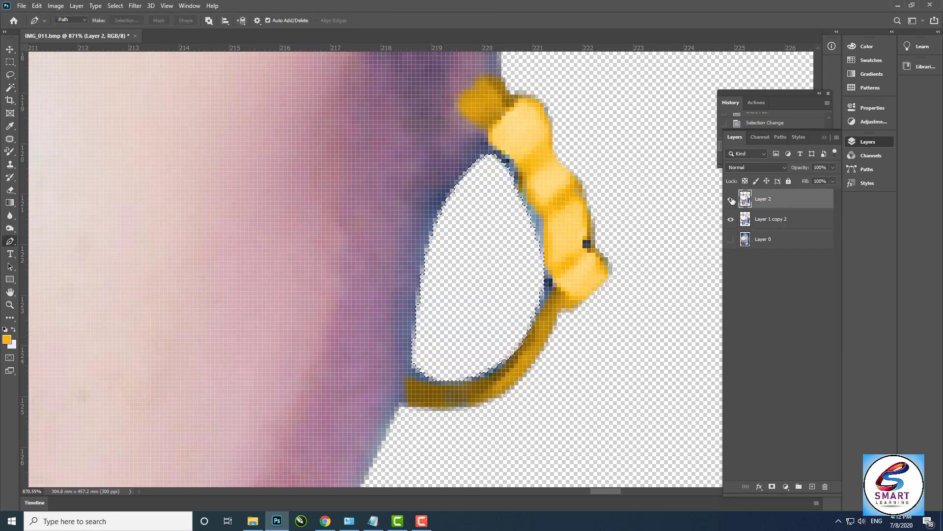
click(731, 219)
click(732, 240)
click(733, 240)
click(776, 223)
click(731, 219)
key(w)
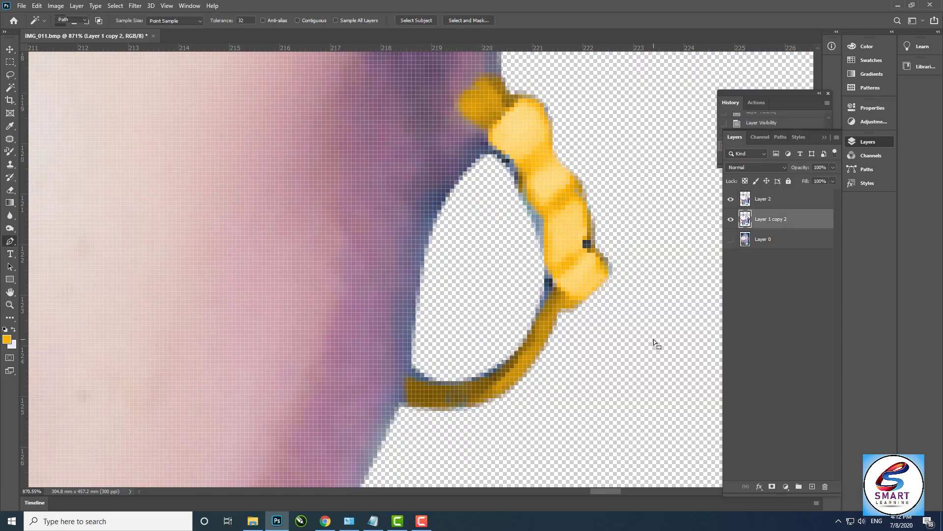
click(655, 344)
Step: Try to clear the selected surroundings from Layer 2, duplicate that layer and check the woman's earrings
key(z)
drag(523, 292, 495, 280)
click(777, 204)
click(775, 219)
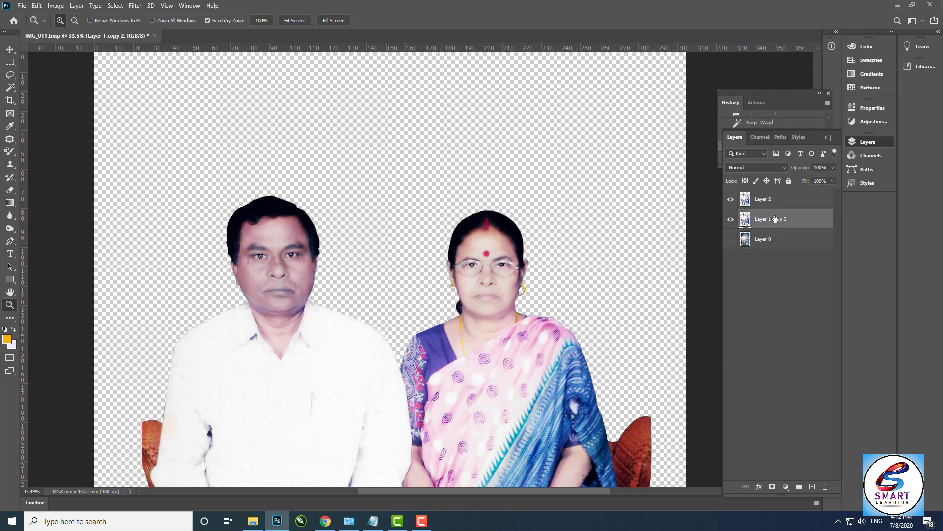
drag(767, 200, 765, 211)
click(731, 219)
click(766, 200)
drag(472, 285, 511, 313)
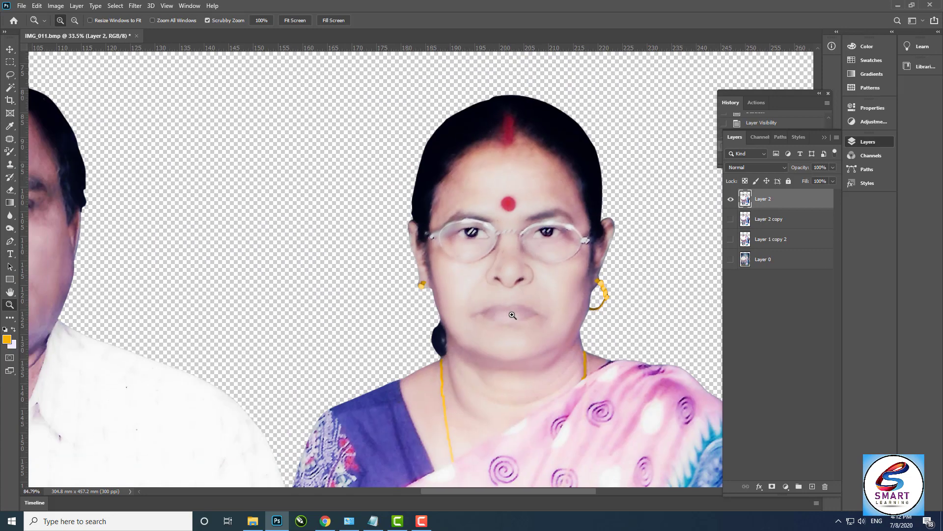
drag(572, 310, 620, 366)
drag(559, 330, 511, 295)
Step: Undo the duplication and clearing of Layer 2 so the selection around the couple is active again
key(ctrl+z)
key(ctrl+z)
key(ctrl+z)
key(ctrl+z)
key(ctrl+z)
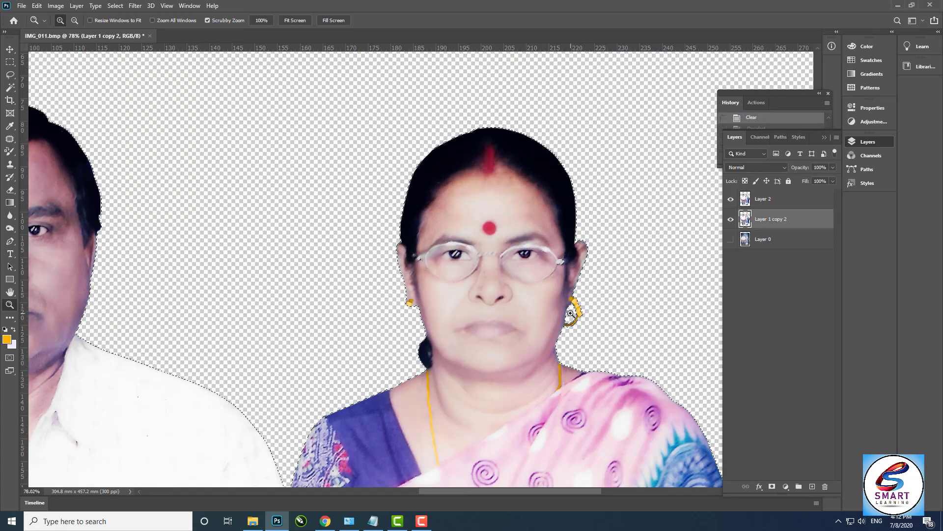
Step: Subtract a rectangular area around the woman's earring on the hair-bun side from the selection
drag(417, 329, 452, 339)
key(m)
drag(388, 266, 463, 331)
key(ctrl+z)
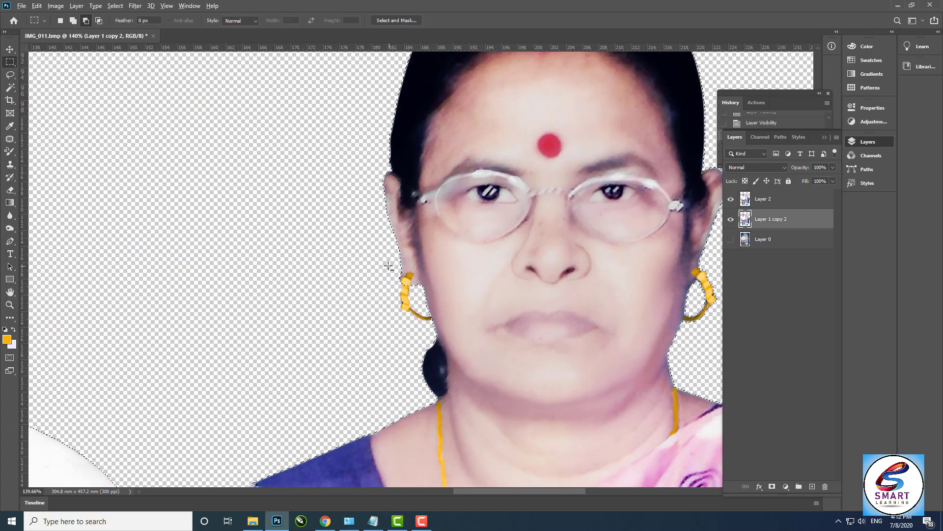
drag(386, 267, 463, 338)
Step: Clear the remaining selected area from Layer 2, deselect and check both earrings
key(z)
drag(484, 344, 435, 339)
click(766, 199)
key(Delete)
key(ctrl+d)
drag(539, 361, 457, 360)
drag(551, 381, 620, 383)
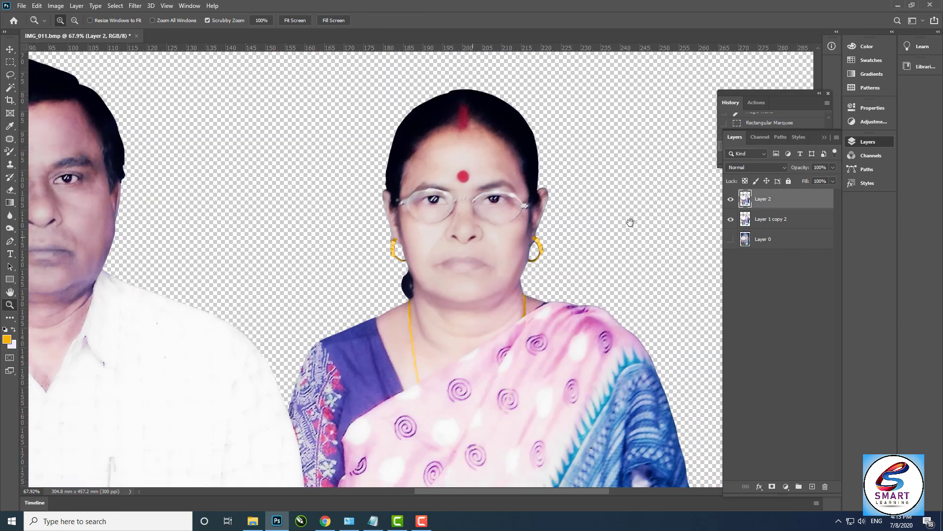
Step: Compare Layer 2 with the layer below, duplicate Layer 2 and place the copy beneath the original
drag(630, 221, 612, 201)
click(730, 219)
click(730, 200)
click(731, 219)
click(731, 219)
key(ctrl+j)
drag(781, 199, 781, 228)
click(731, 219)
Step: Delete the old Layer 1 copy 2
drag(380, 235, 344, 246)
click(772, 239)
key(Delete)
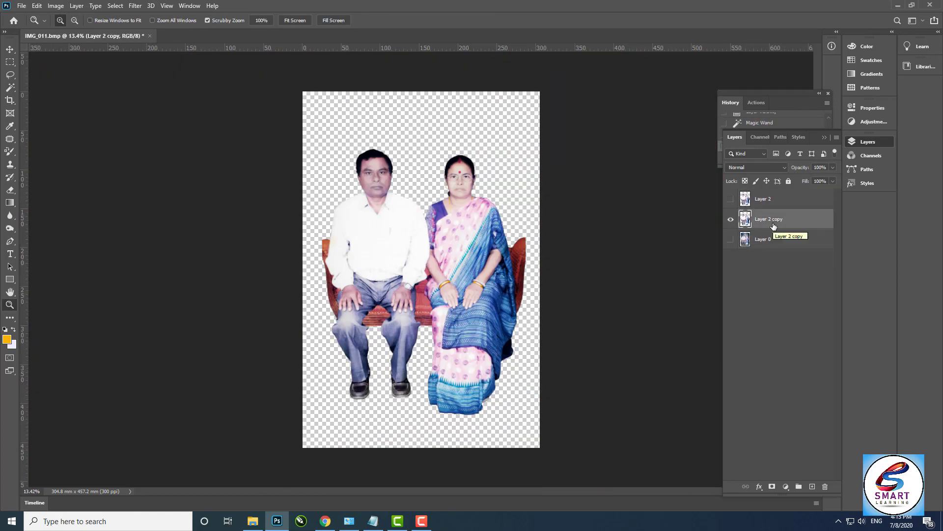
Step: Compare the original photo on Layer 0 with the retouched Layer 2 by reordering and toggling the layers, and hide Layer 0
click(791, 240)
drag(791, 240, 786, 201)
click(731, 199)
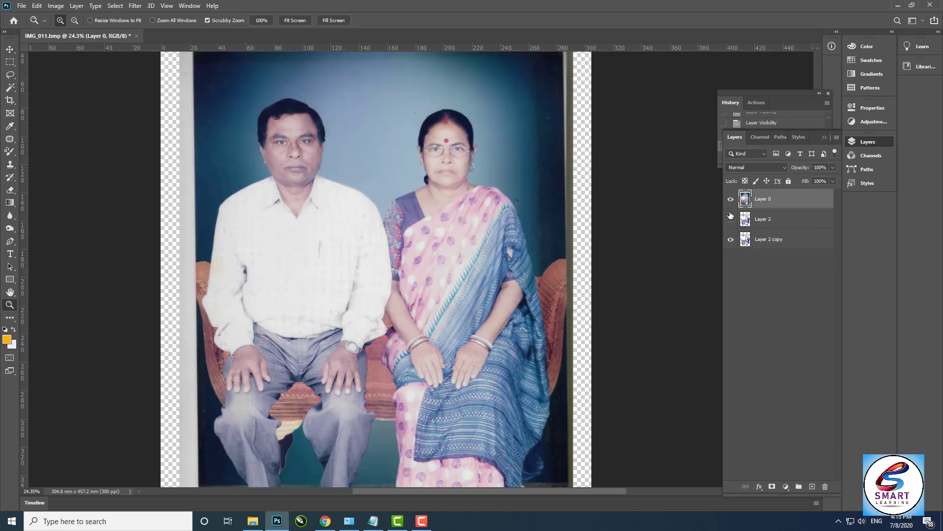
click(731, 199)
click(731, 199)
double_click(764, 219)
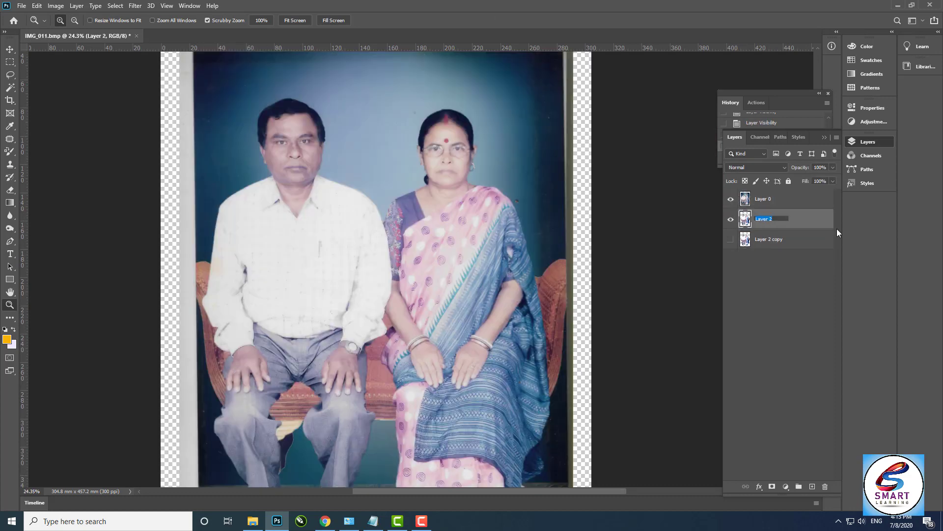
drag(794, 200, 789, 244)
click(731, 200)
click(731, 200)
click(730, 200)
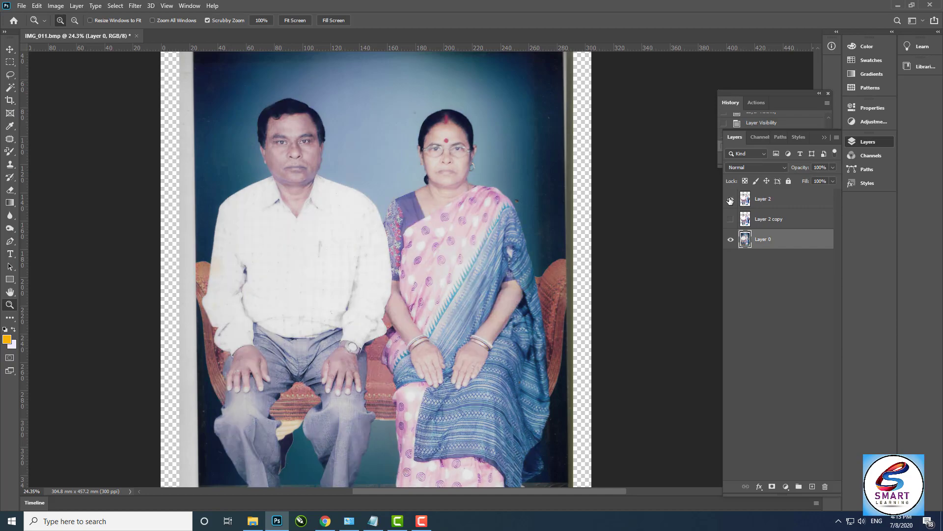
click(730, 201)
drag(273, 395, 518, 292)
drag(619, 240, 366, 304)
drag(266, 251, 370, 246)
click(731, 239)
Step: Remove the dark specks on the man's lower shirt front on Layer 2 with the Healing Brush at size 10
drag(450, 337, 388, 305)
mouse_move(437, 275)
mouse_down()
mouse_move(472, 337)
mouse_move(494, 340)
mouse_up()
mouse_move(254, 238)
mouse_down()
mouse_move(474, 326)
mouse_move(464, 388)
mouse_up()
click(10, 140)
right_click(10, 140)
click(49, 148)
click(766, 199)
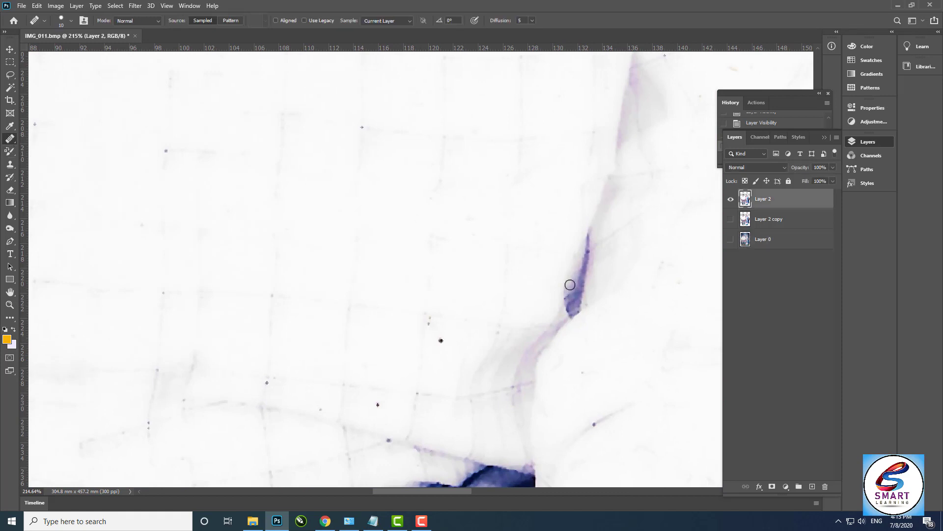
click(441, 341)
key(Return)
Step: Heal the remaining dark specks across the other side of the man's shirt front with the Healing Brush
key(z)
drag(590, 426, 565, 417)
drag(305, 238, 490, 260)
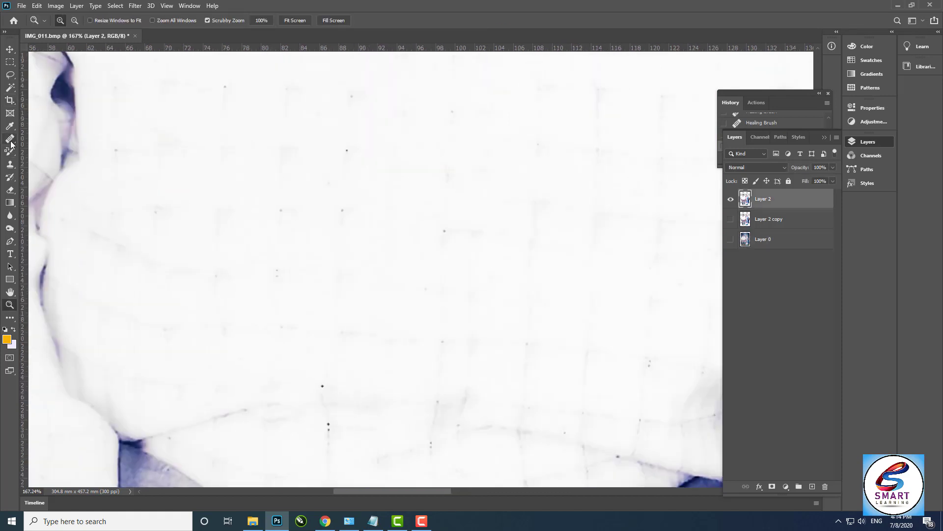
click(10, 141)
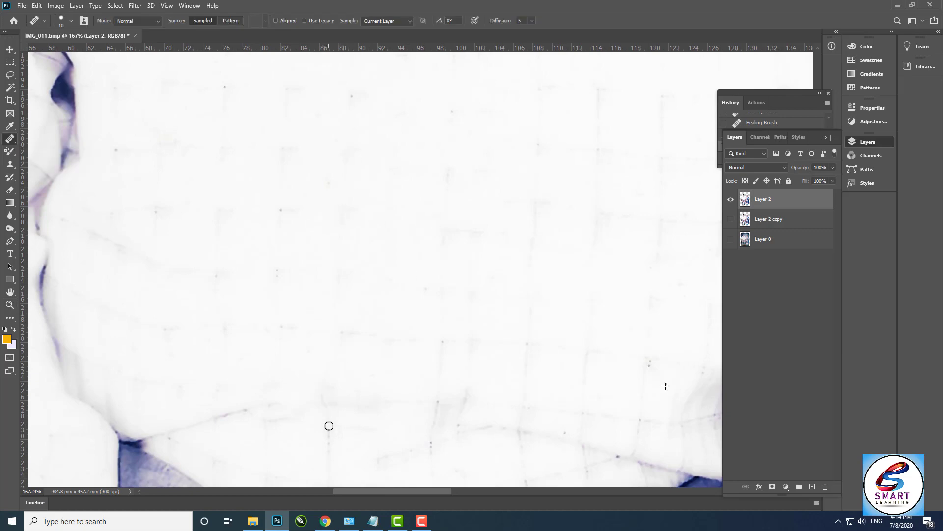
key(z)
drag(383, 326, 339, 315)
mouse_move(471, 137)
mouse_down()
mouse_move(492, 289)
mouse_move(468, 267)
mouse_up()
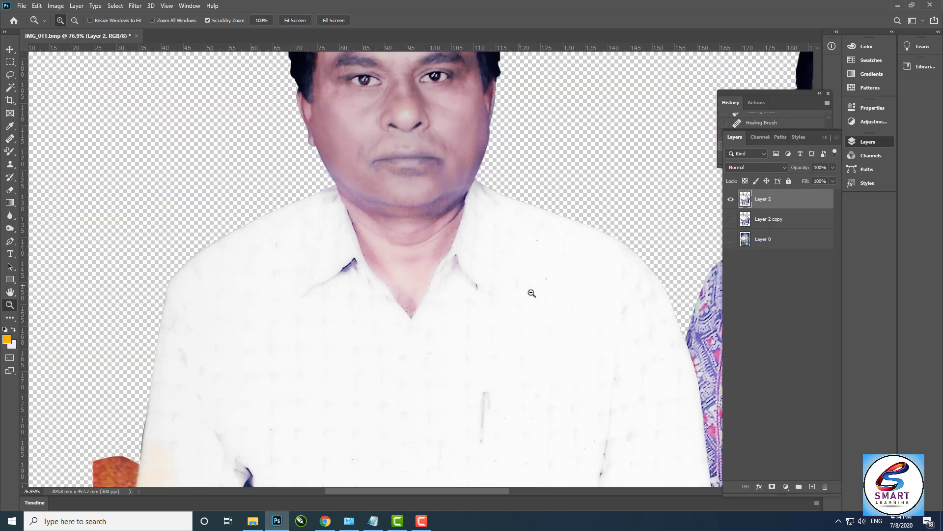
Step: Outline the man's shirt area below the pocket-side collar edge with a closed Pen path and turn it into a selection
drag(531, 293, 565, 295)
drag(459, 239, 427, 327)
key(p)
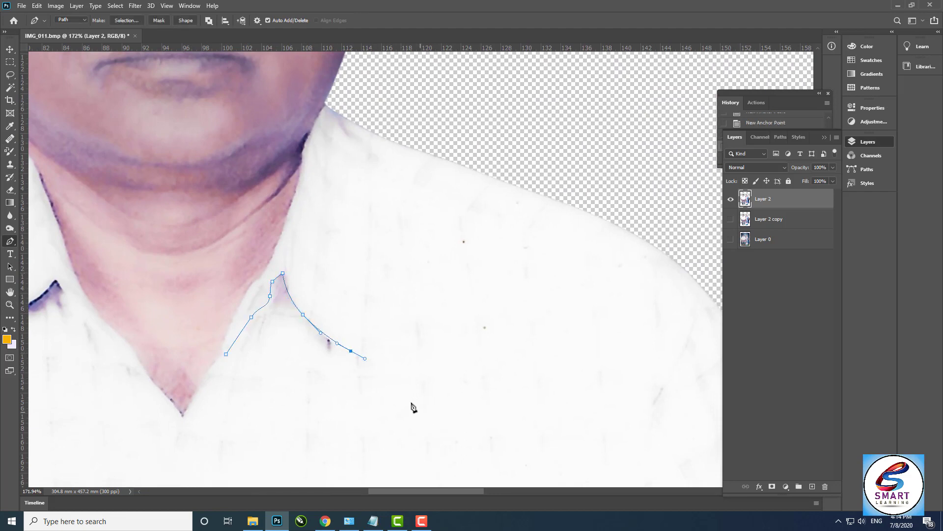
key(z)
drag(422, 295, 391, 239)
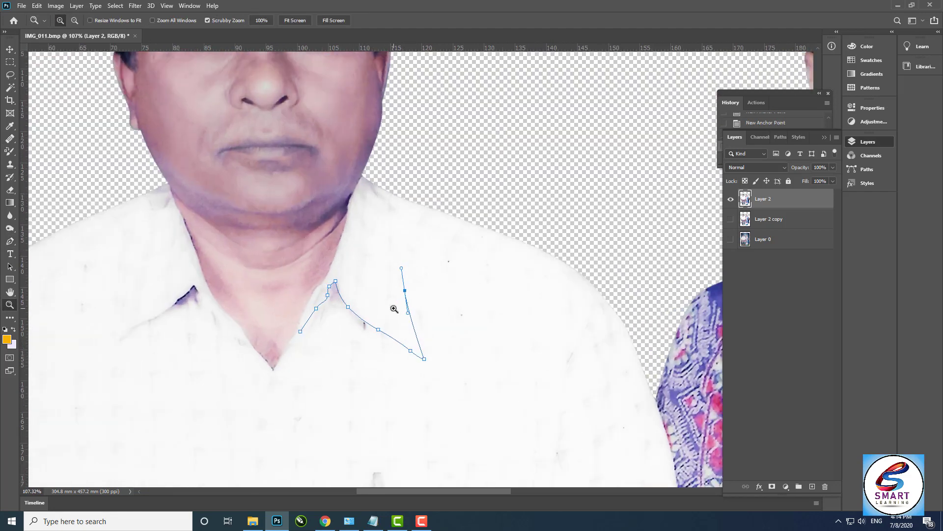
key(p)
drag(494, 268, 519, 316)
drag(555, 386, 541, 410)
drag(428, 417, 373, 427)
drag(276, 387, 276, 370)
click(300, 331)
key(ctrl+Return)
key(b)
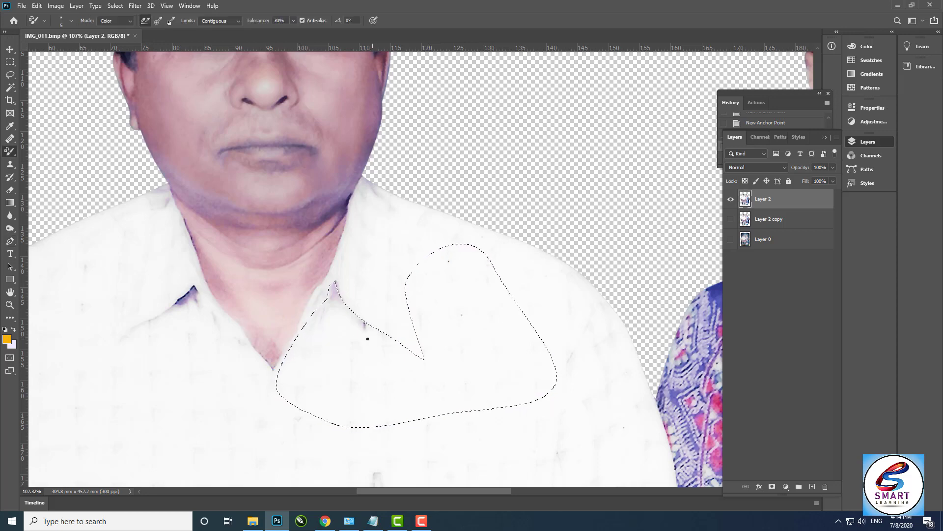
Step: Sample the dark purple shadow at the opposite collar and recolour the man's collar edge inside the selection with the Color Replacement tool
key(bracketright)
key(bracketright)
key(bracketright)
key(bracketright)
key(bracketright)
key(bracketright)
key(bracketright)
key(bracketright)
key(bracketright)
key(bracketright)
key(bracketright)
key(bracketright)
key(bracketright)
key(bracketright)
alt+click(193, 300)
alt+click(192, 297)
drag(348, 278, 434, 345)
Step: Try shading the selected shirt area along the collar edge using the Brush at 30% opacity and size 80
right_click(9, 151)
click(44, 150)
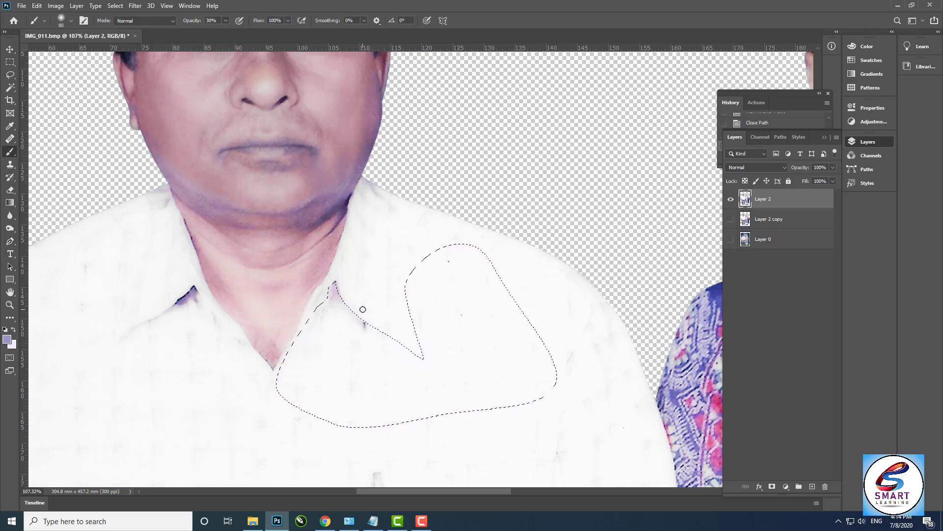
drag(363, 309, 418, 345)
drag(339, 261, 418, 347)
Step: Undo the last collar shading strokes and clear the shirt selection
key(ctrl+d)
key(z)
alt+click(419, 371)
key(ctrl+z)
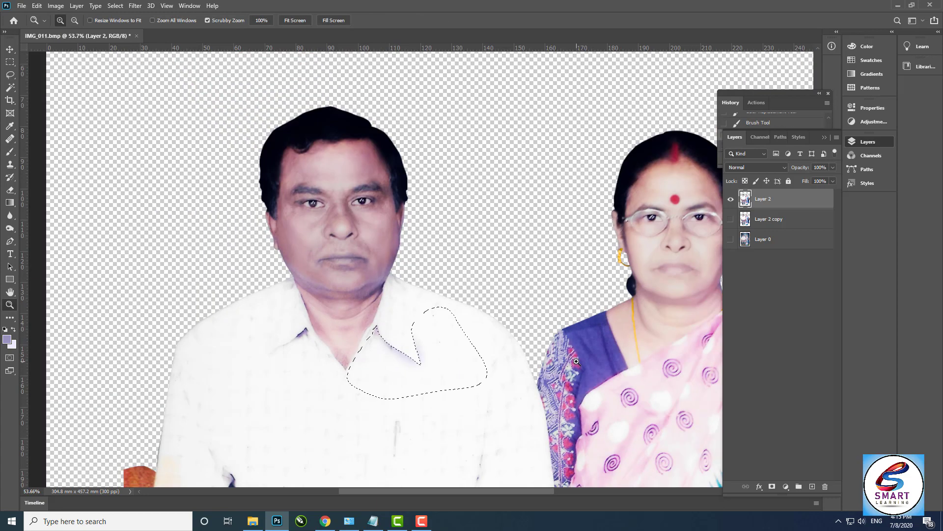
key(ctrl+z)
key(ctrl+z)
key(ctrl+d)
drag(310, 333, 282, 319)
drag(344, 344, 238, 219)
drag(409, 271, 385, 235)
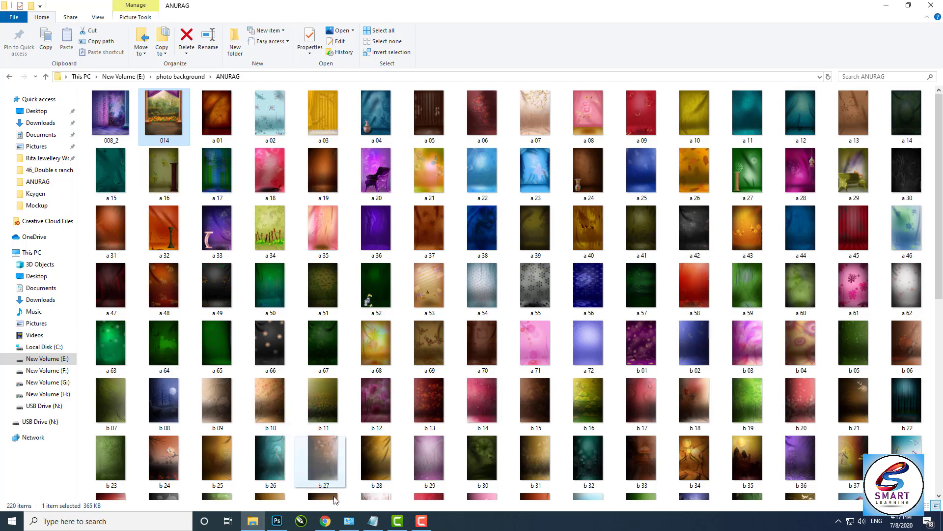
Step: Place background image 014 from the ANURAG folder behind the couple and move it up to the canvas's upper edge
drag(335, 500, 444, 261)
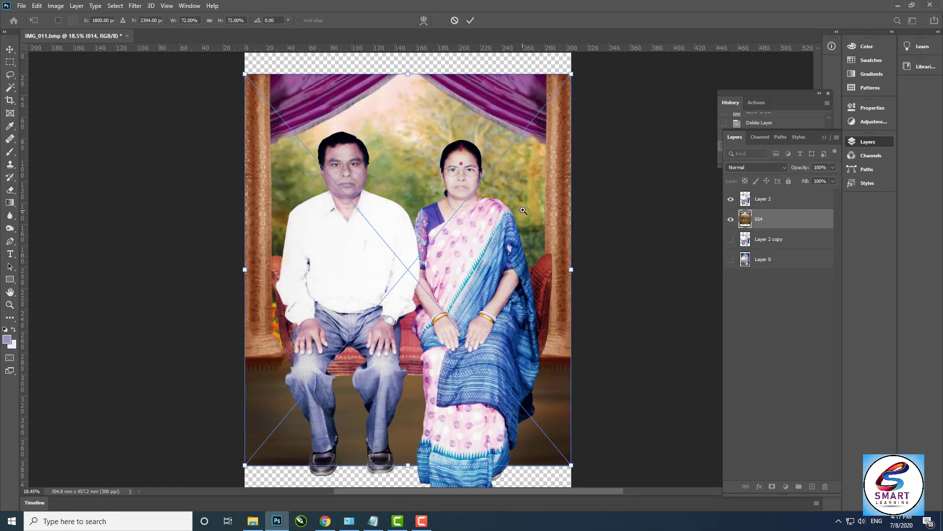
key(Return)
drag(506, 211, 494, 133)
key(v)
drag(508, 102, 507, 85)
Step: Copy a full-width rectangular strip of the 014 background's floor to a new layer and rasterize layer 014
key(z)
drag(503, 321, 518, 360)
drag(317, 385, 373, 339)
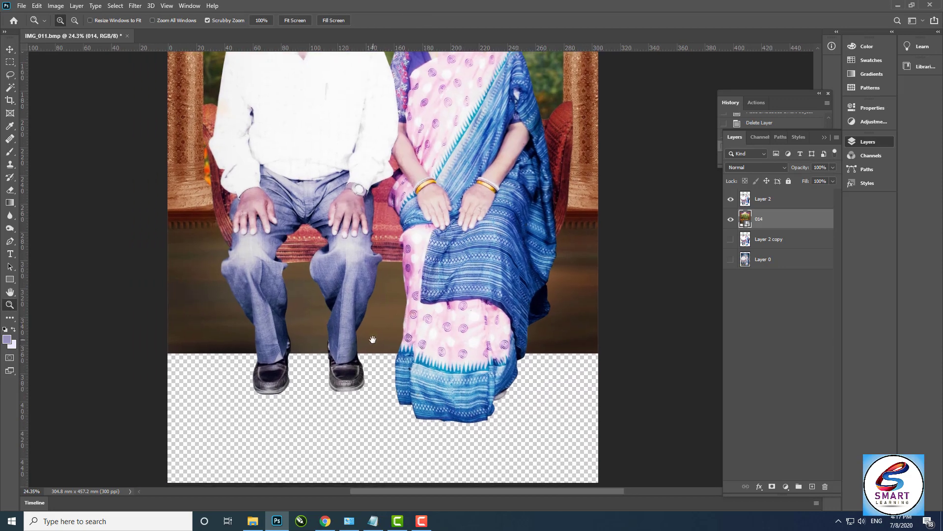
key(m)
drag(150, 266, 671, 363)
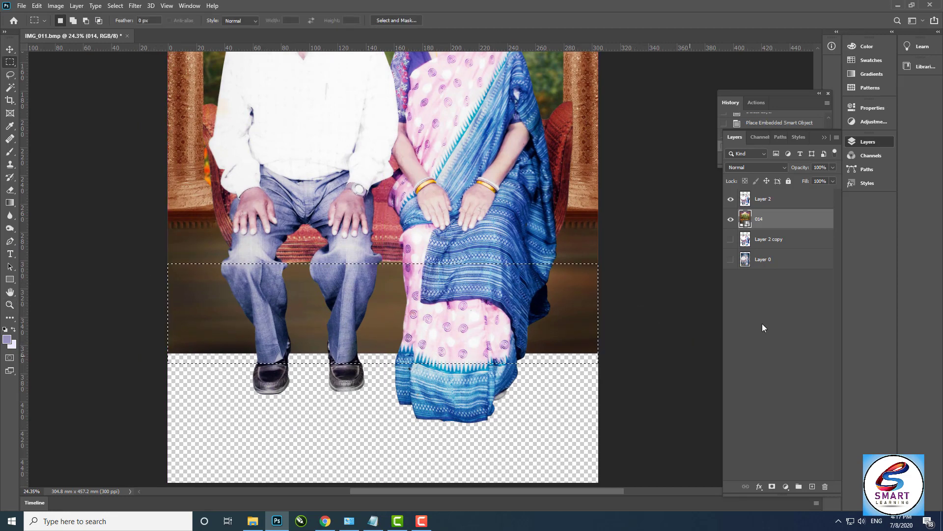
key(ctrl+j)
right_click(796, 240)
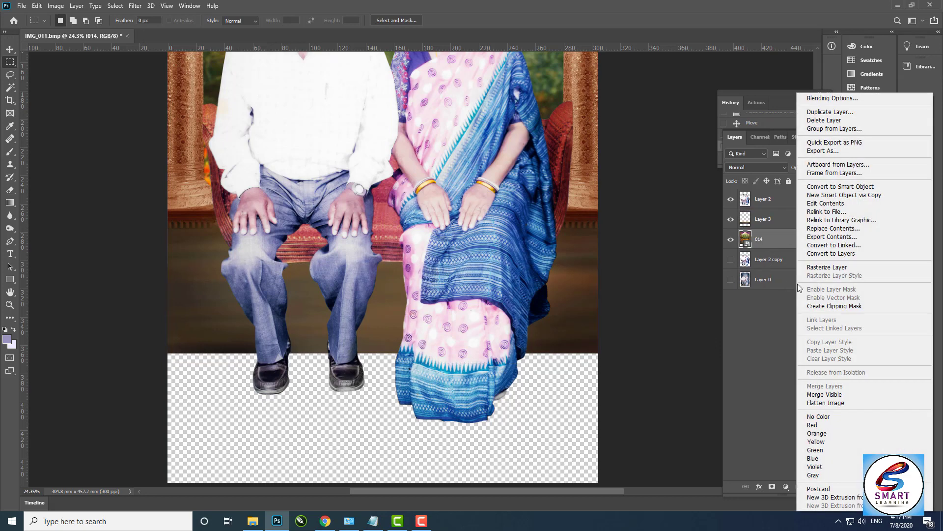
click(827, 267)
Step: Transform layers Layer 3 and 014 together, stretching the background slightly downward toward the couple's feet
key(z)
key(ctrl+0)
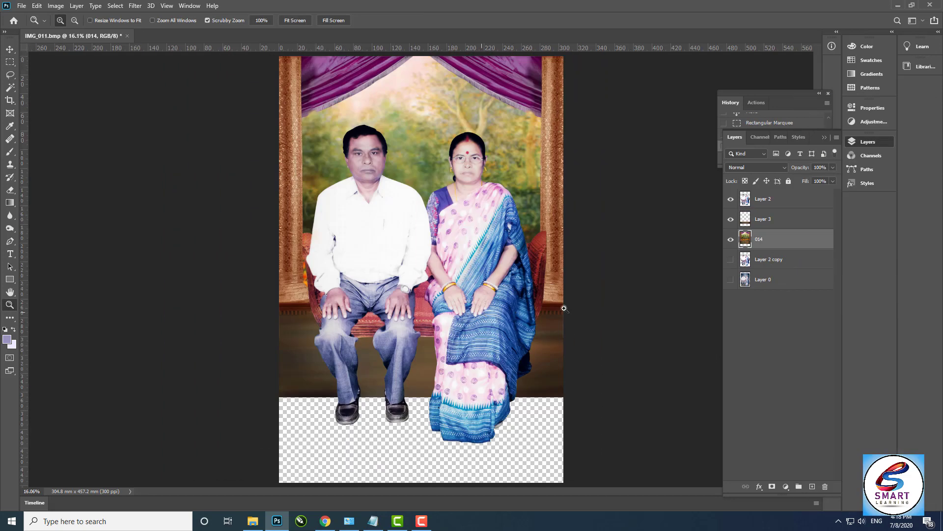
ctrl+click(782, 221)
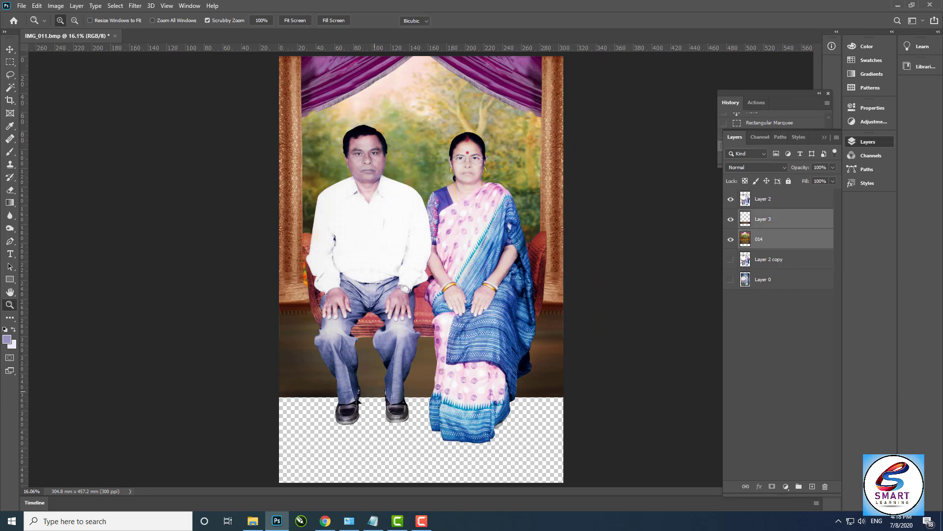
key(ctrl+t)
mouse_move(420, 406)
mouse_down()
mouse_move(421, 421)
mouse_move(423, 393)
mouse_move(418, 428)
mouse_move(419, 408)
mouse_up()
key(Return)
key(z)
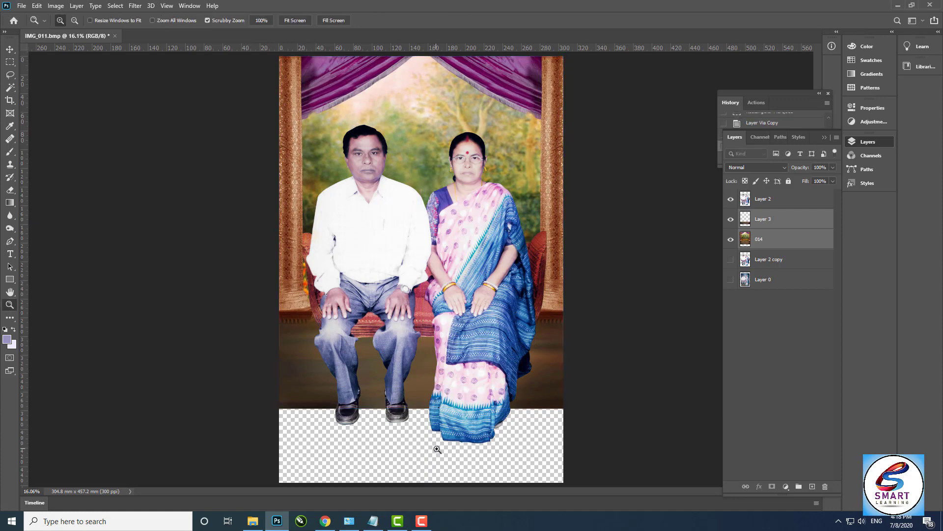
Step: Show Layer 0 and Layer 2 copy, and toggle layers 014 and Layer 3 to compare the new floor with the original photo
drag(434, 446, 724, 331)
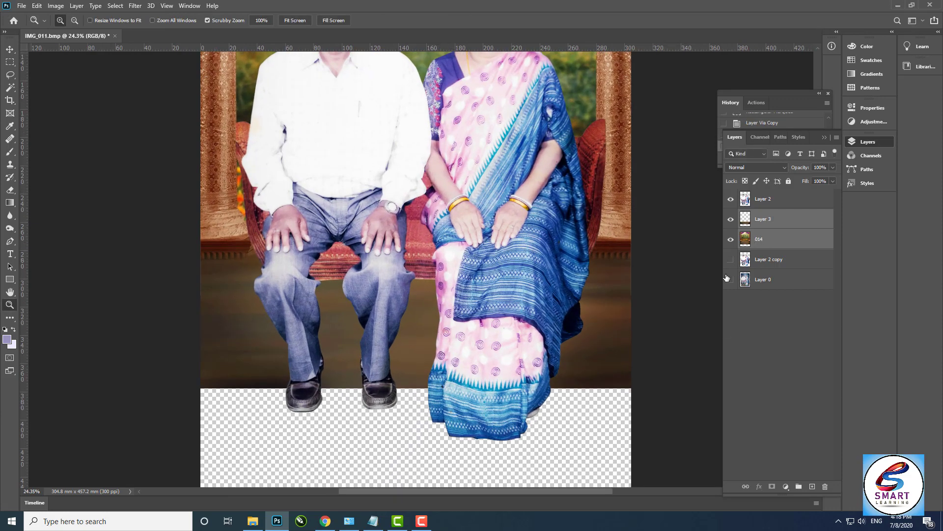
key(ctrl+z)
key(ctrl+shift+z)
click(730, 279)
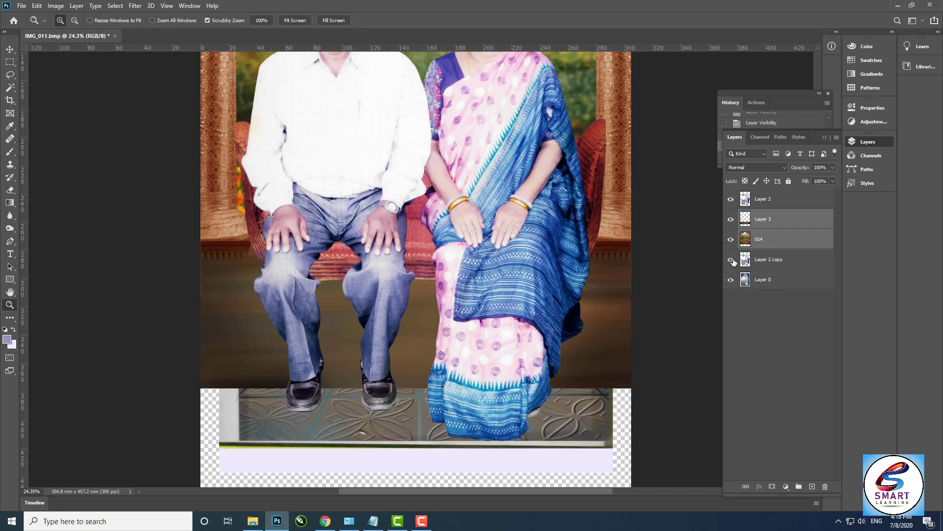
click(730, 239)
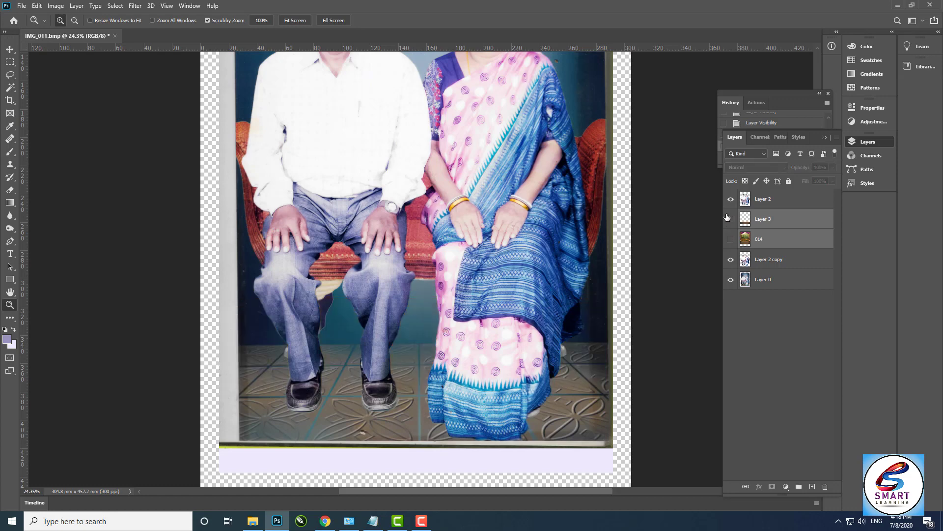
click(729, 218)
click(731, 239)
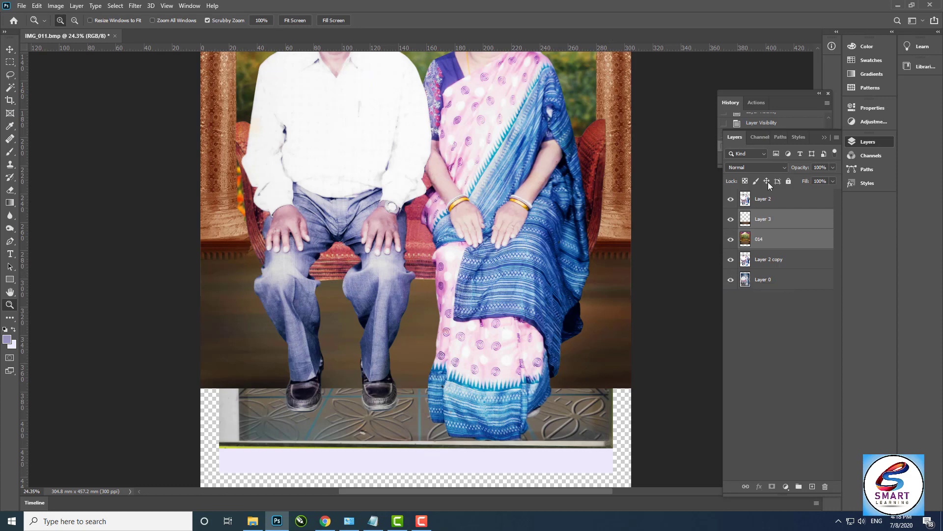
Step: Move the Layer 3 floor strip down and stretch it to about 170% height, overlapping the existing floor and reaching the canvas's lower edge
click(778, 221)
key(v)
drag(440, 376, 429, 266)
key(ctrl+t)
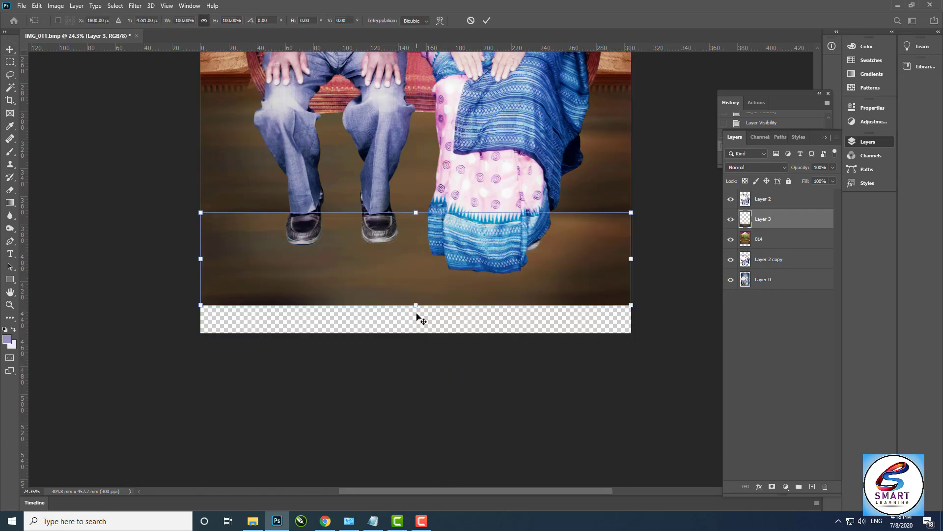
drag(419, 303, 416, 333)
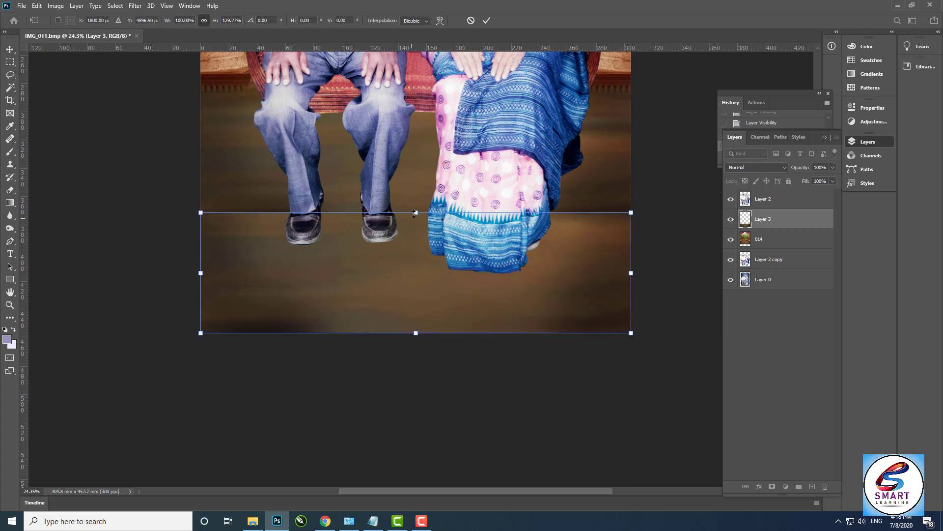
drag(416, 212, 416, 172)
key(Return)
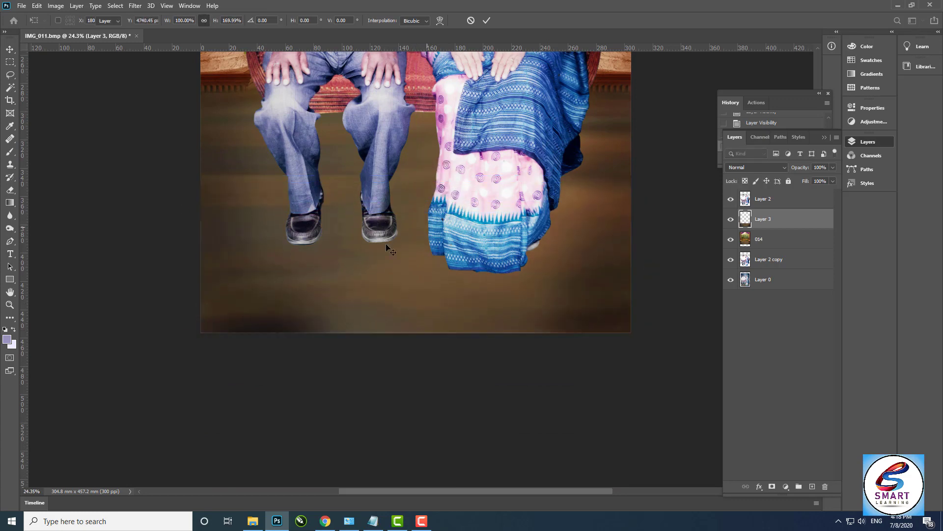
Step: Paint dark brown over the floor on Layer 3 with a large soft Brush at 30% opacity to blend the patchy areas
key(e)
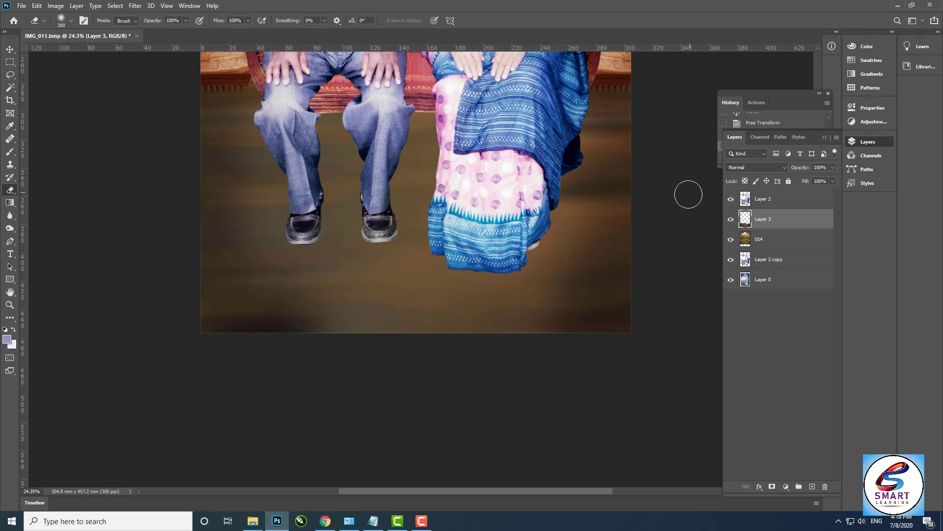
key(b)
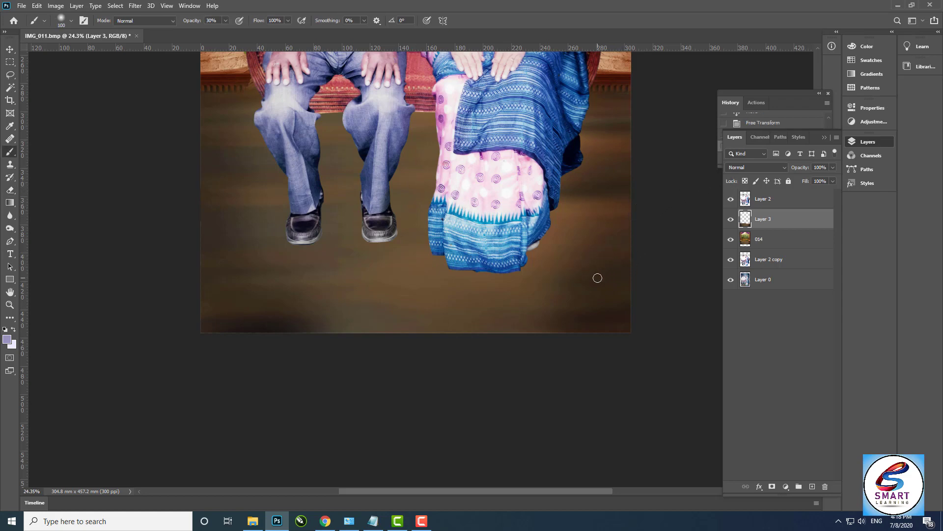
key(bracketright)
mouse_move(612, 310)
mouse_down()
mouse_move(593, 299)
mouse_move(612, 245)
mouse_move(609, 212)
mouse_move(591, 215)
mouse_move(610, 209)
mouse_move(560, 204)
mouse_up()
mouse_move(626, 199)
mouse_down()
mouse_move(669, 192)
mouse_move(639, 305)
mouse_move(497, 348)
mouse_move(523, 312)
mouse_up()
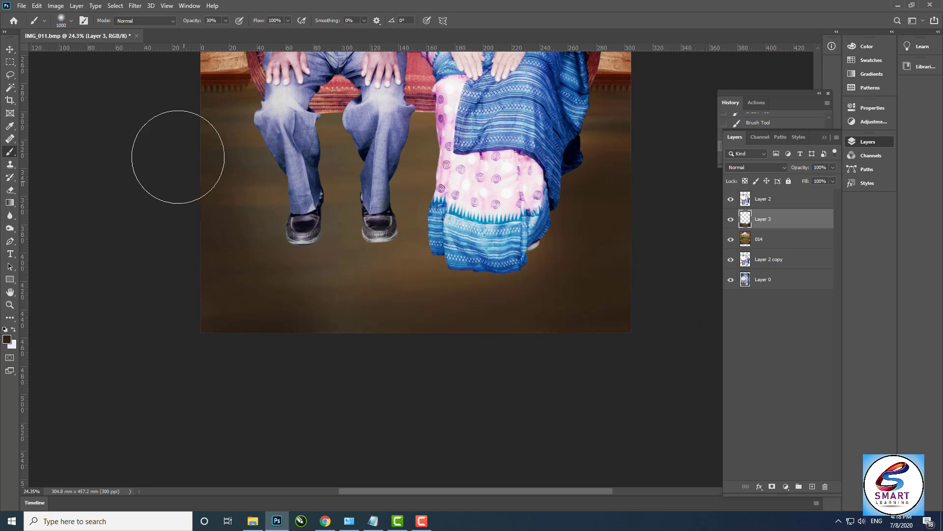
Step: Merge Layer 3 with the 014 background layer
key(z)
drag(363, 325, 518, 332)
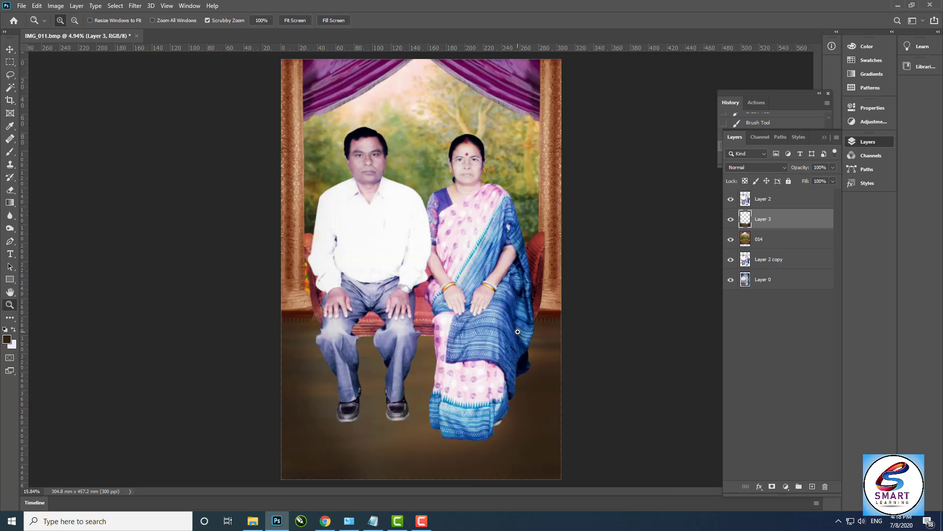
ctrl+click(774, 239)
key(ctrl+e)
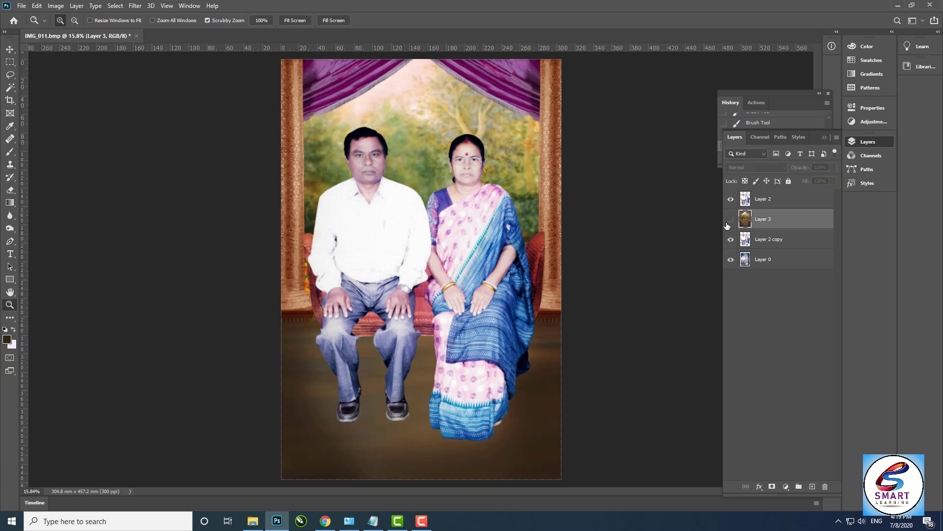
Step: Bring the green bench layer from 009.psd into the couple's photo above Layer 3 and hide it
mouse_move(386, 301)
mouse_down()
mouse_move(426, 343)
mouse_move(400, 310)
mouse_up()
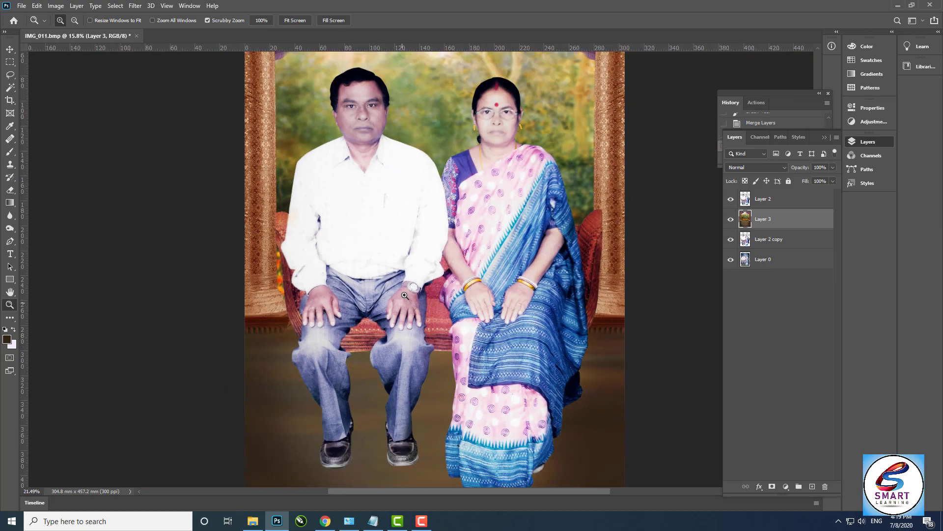
mouse_move(468, 329)
mouse_down()
mouse_move(432, 261)
mouse_move(471, 344)
mouse_move(450, 330)
mouse_up()
drag(593, 191, 595, 244)
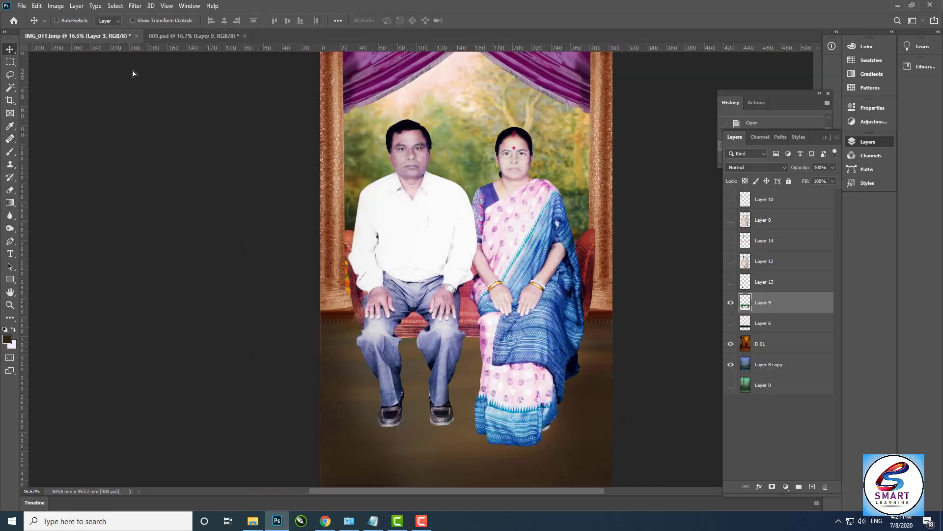
click(730, 220)
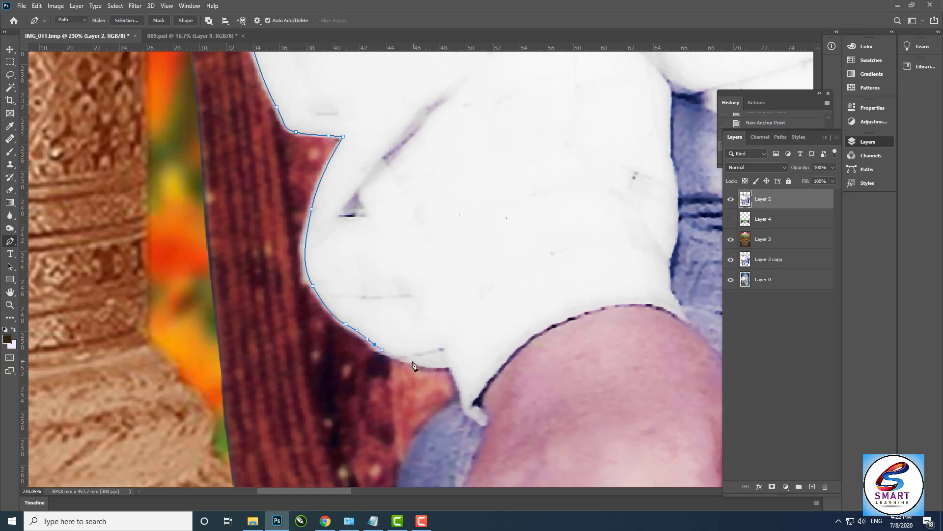
Step: Continue the Pen path on Layer 2 along the lower edge of the man's shirt cuff and down past his hand
click(413, 365)
click(449, 368)
click(463, 402)
click(364, 196)
click(371, 283)
click(353, 272)
Step: Route the Pen path loosely around the man's first leg and shoe, and trace up into the red seat gap between his knees
scroll(297, 233, down, 10)
drag(261, 363, 261, 418)
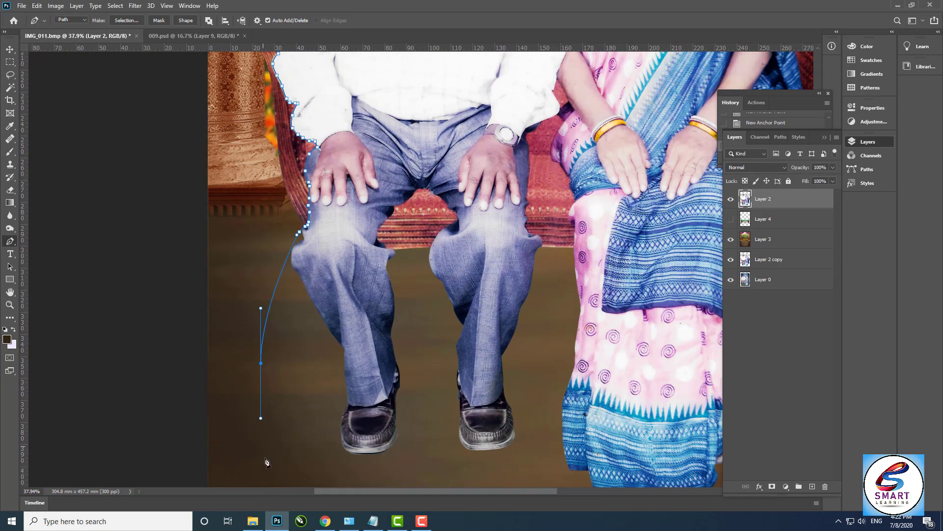
scroll(396, 387, up, 12)
click(231, 197)
click(290, 139)
click(341, 204)
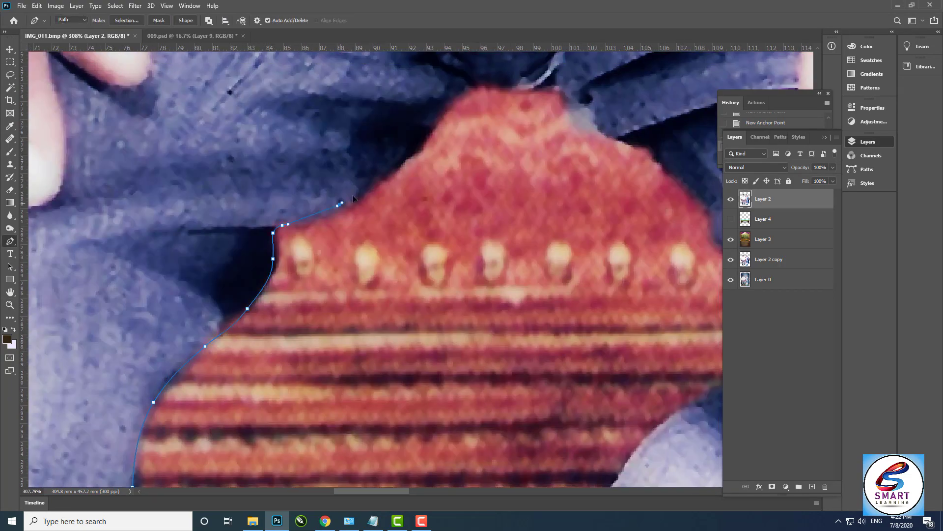
Step: Trace the trouser edges around the red seat between the man's legs and down the inner side of his other knee
click(273, 257)
click(303, 289)
click(339, 317)
click(406, 362)
drag(349, 107, 334, 121)
click(283, 201)
scroll(264, 230, down, 8)
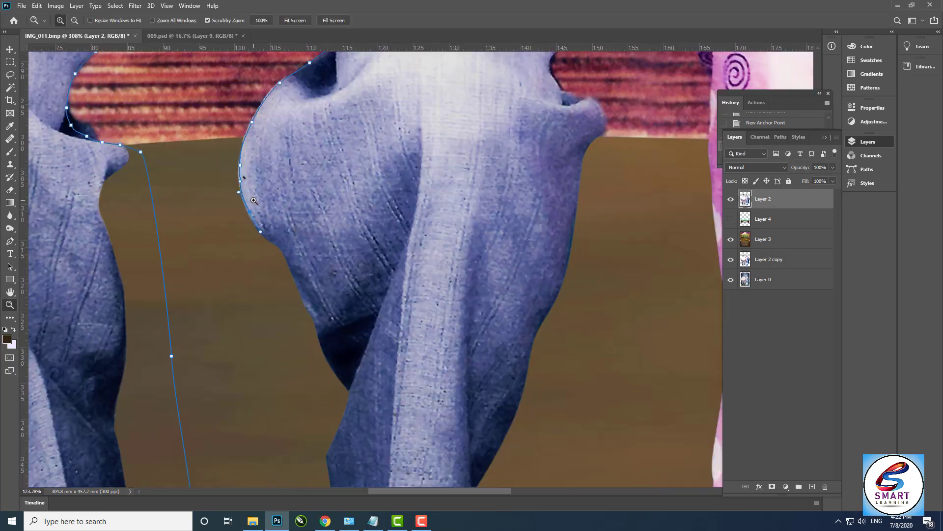
Step: Loop the Pen path loosely around the man's second leg and shoe, back up to the knee beside the woman
click(260, 259)
click(263, 345)
click(382, 339)
scroll(427, 268, up, 8)
click(261, 415)
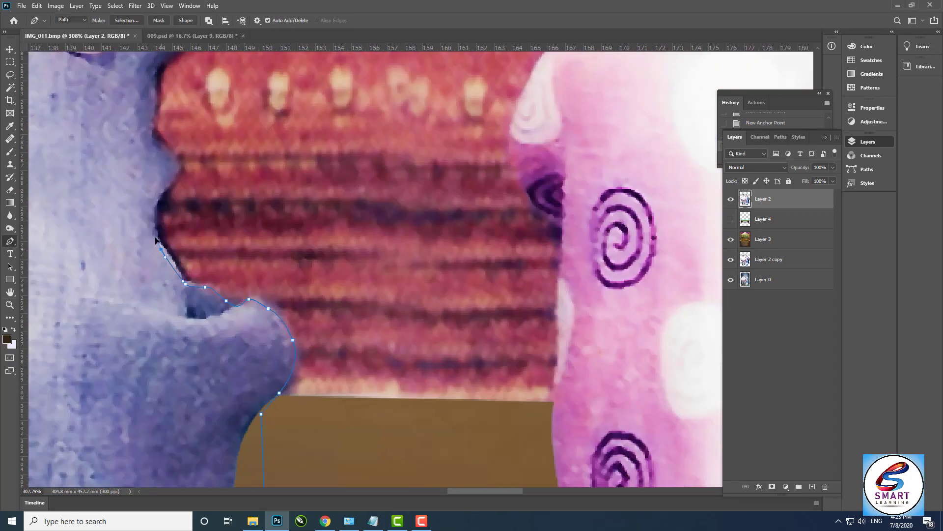
Step: Trace the man's outer thigh, wrist and sleeve edge up to the woman's arm, and turn the path down along her saree
click(156, 240)
drag(162, 147, 178, 289)
click(168, 147)
drag(196, 157, 227, 341)
click(228, 341)
drag(295, 184, 177, 381)
click(289, 314)
mouse_move(379, 442)
mouse_down()
mouse_move(334, 445)
mouse_move(366, 442)
mouse_up()
drag(344, 432, 322, 281)
drag(266, 241, 251, 214)
scroll(287, 255, down, 2)
drag(293, 273, 288, 284)
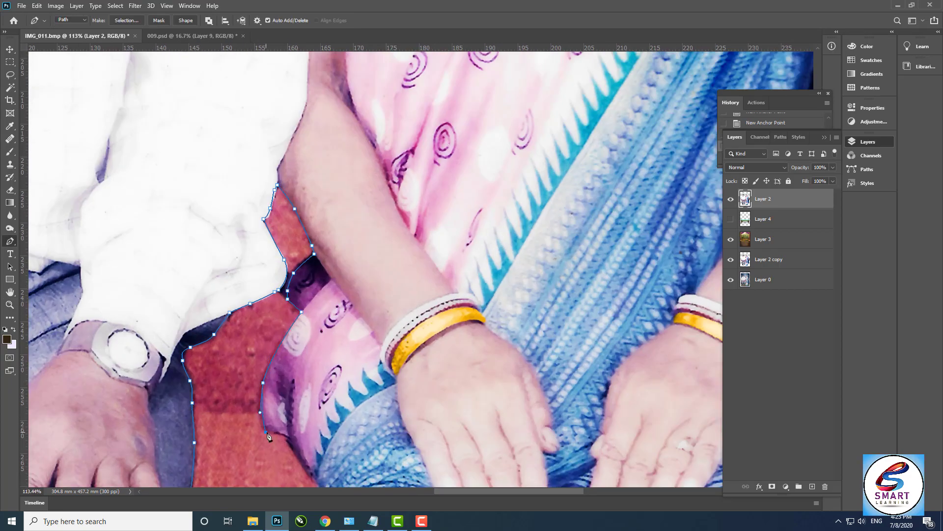
Step: Trace the woman's saree edge down through the red seat gap and continue the path beside her lower saree
click(266, 325)
mouse_move(295, 422)
mouse_down()
mouse_move(247, 280)
mouse_move(267, 248)
mouse_up()
click(278, 362)
click(249, 385)
drag(275, 393, 206, 393)
drag(244, 424, 244, 432)
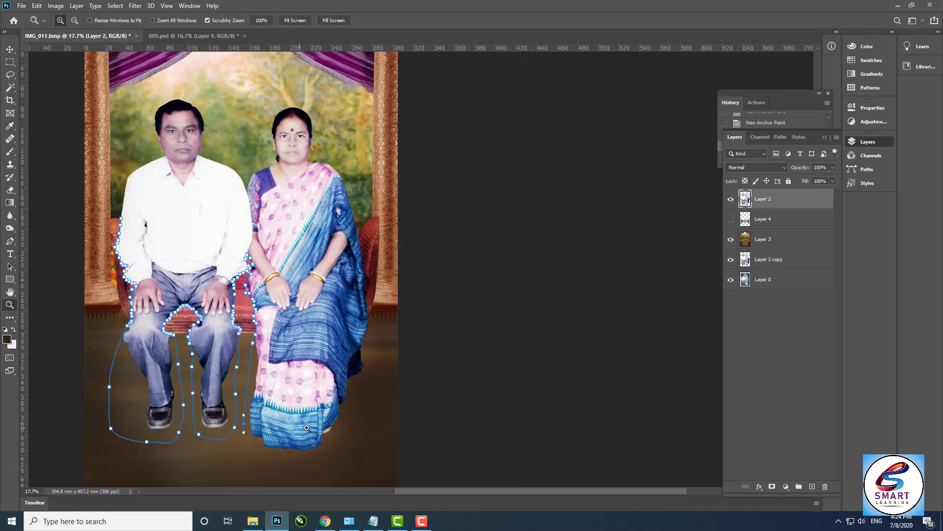
Step: Carry the Pen path loosely below the saree hem and trace up the outer edge of the woman's saree to her elbow
drag(255, 473, 269, 478)
drag(326, 474, 344, 461)
drag(367, 421, 375, 404)
drag(370, 322, 423, 322)
click(261, 393)
mouse_move(268, 235)
mouse_down()
mouse_move(308, 404)
mouse_move(319, 408)
mouse_up()
key(ctrl+0)
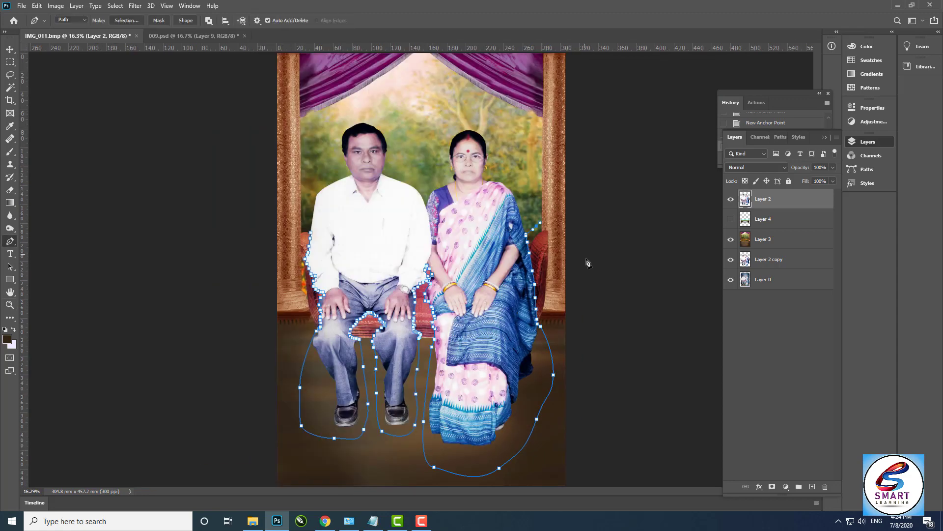
Step: Close the path around the old red chair, convert it to a selection and delete the chair from Layer 2
drag(608, 347, 627, 487)
drag(558, 430, 529, 447)
click(331, 239)
key(ctrl+Return)
key(Delete)
Step: Show Layer 4, select it and position the green bench beneath the seated couple
click(731, 220)
right_click(566, 305)
click(574, 310)
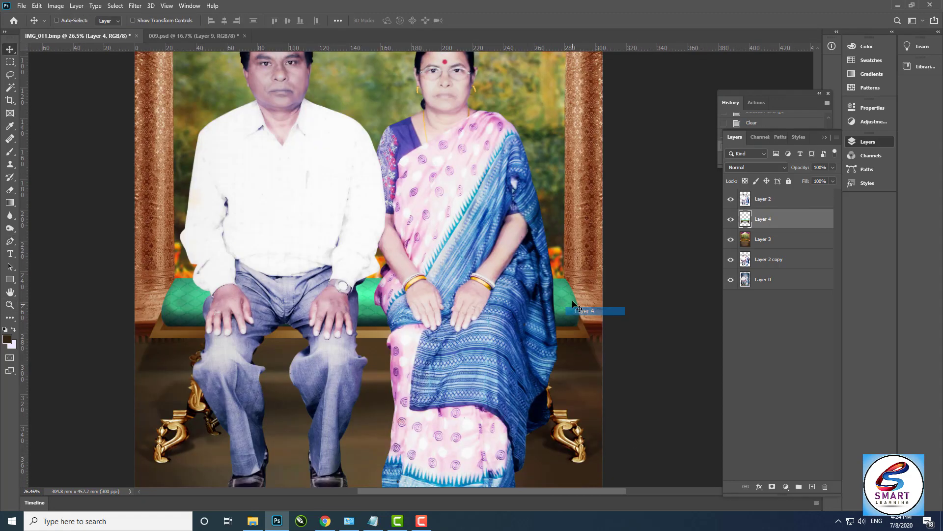
drag(573, 304, 568, 320)
key(z)
drag(437, 324, 382, 255)
drag(459, 280, 493, 315)
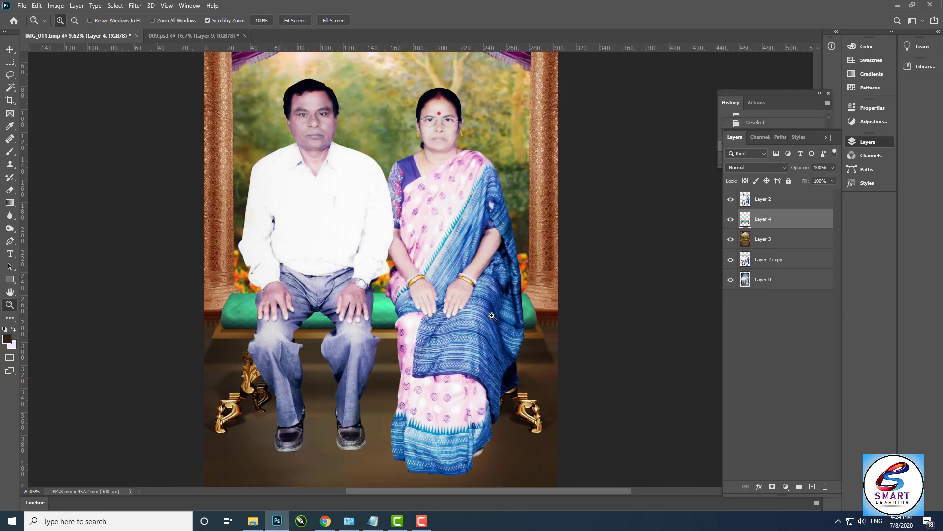
key(v)
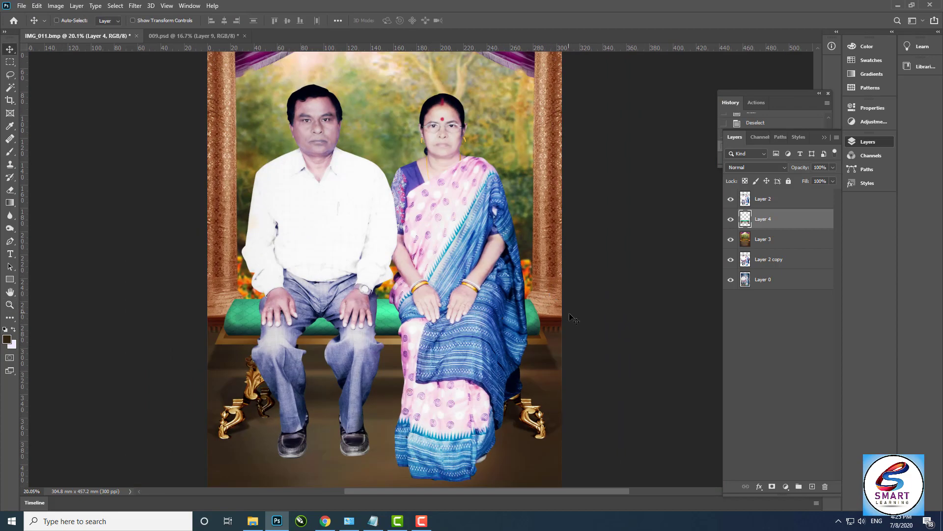
Step: Nudge the green bench on Layer 4 slightly to the right so it sits centred beneath the seated couple
key(shift+Right)
key(shift+Right)
key(shift+Right)
key(shift+Right)
key(shift+Right)
key(z)
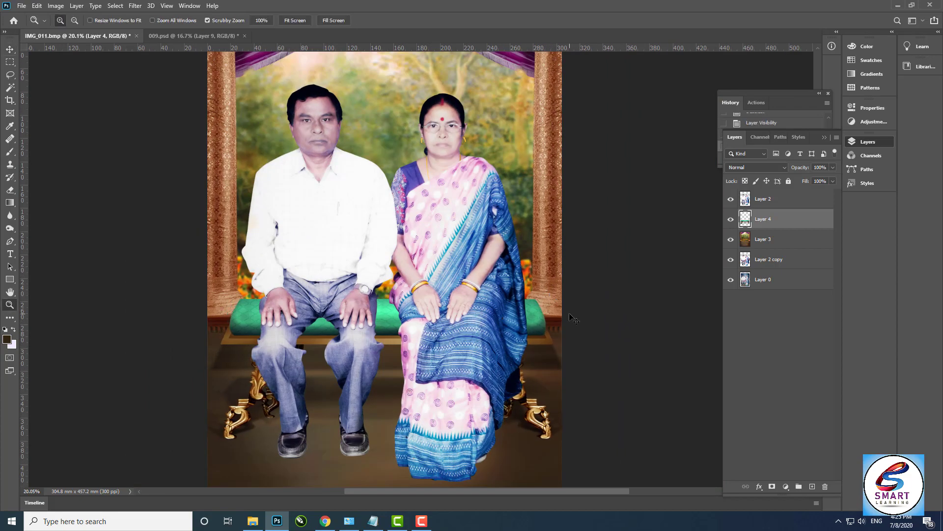
drag(356, 300, 330, 295)
drag(370, 365, 388, 351)
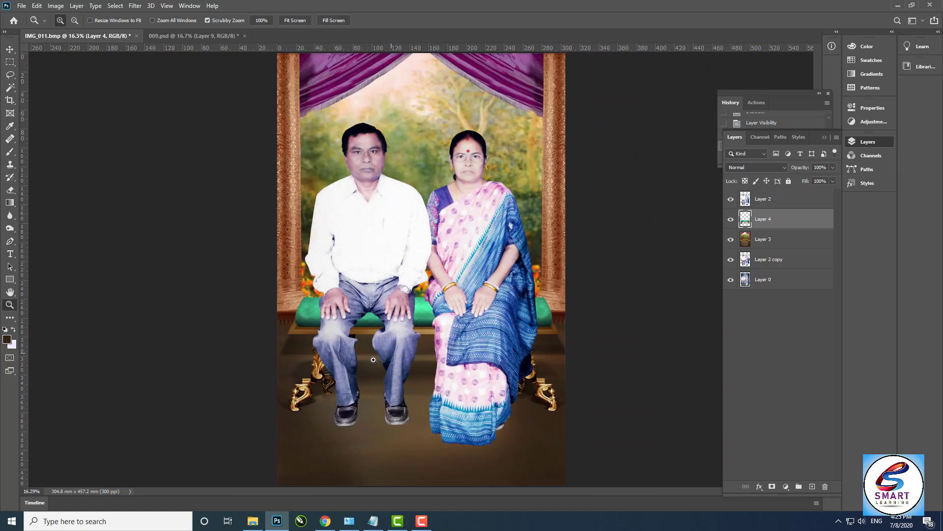
drag(482, 119, 473, 223)
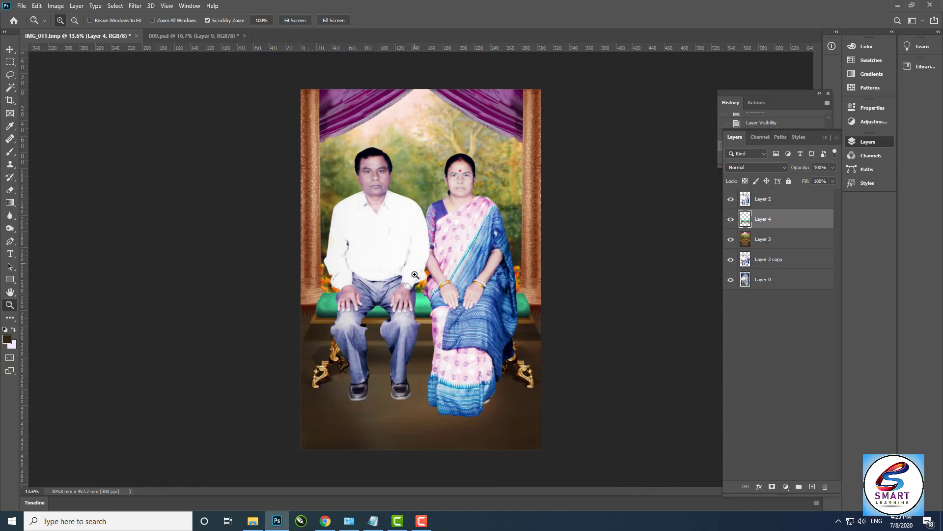
Step: On Layer 2, darken the pale sole and edges of the man's right shoe with a smaller Burn brush
drag(279, 296, 313, 395)
drag(251, 340, 203, 255)
drag(271, 442, 360, 370)
drag(308, 306, 294, 364)
drag(222, 361, 275, 364)
click(10, 230)
drag(145, 423, 149, 377)
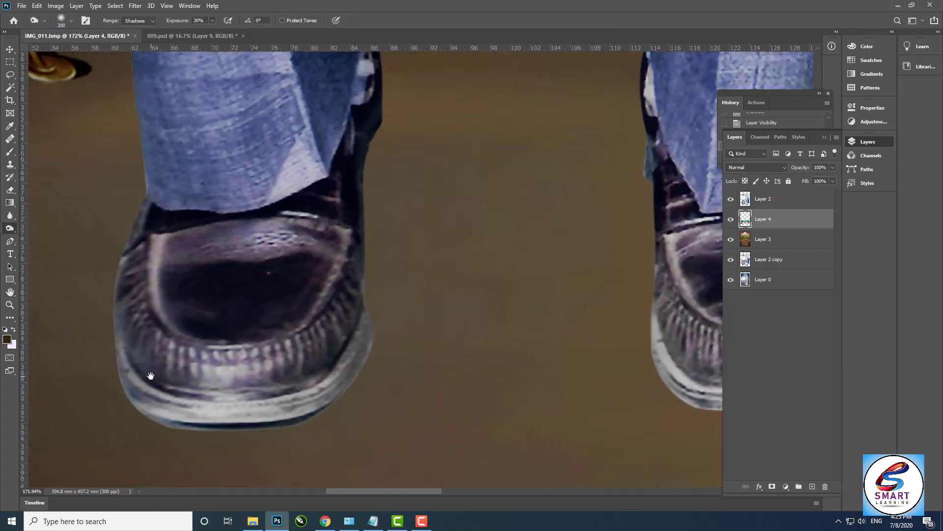
key(bracketleft)
key(bracketleft)
key(bracketleft)
key(bracketleft)
key(bracketleft)
key(bracketleft)
key(bracketleft)
key(bracketleft)
click(774, 198)
mouse_move(137, 206)
mouse_down()
mouse_move(185, 436)
mouse_move(253, 427)
mouse_move(368, 327)
mouse_up()
drag(325, 392, 347, 412)
drag(202, 419, 340, 355)
mouse_move(187, 317)
mouse_down()
mouse_move(222, 381)
mouse_move(173, 311)
mouse_move(255, 396)
mouse_move(385, 232)
mouse_move(413, 415)
mouse_move(385, 427)
mouse_move(263, 344)
mouse_up()
Step: Burn the pale sole and highlights of the man's left shoe to match the darkened one
drag(383, 354, 425, 404)
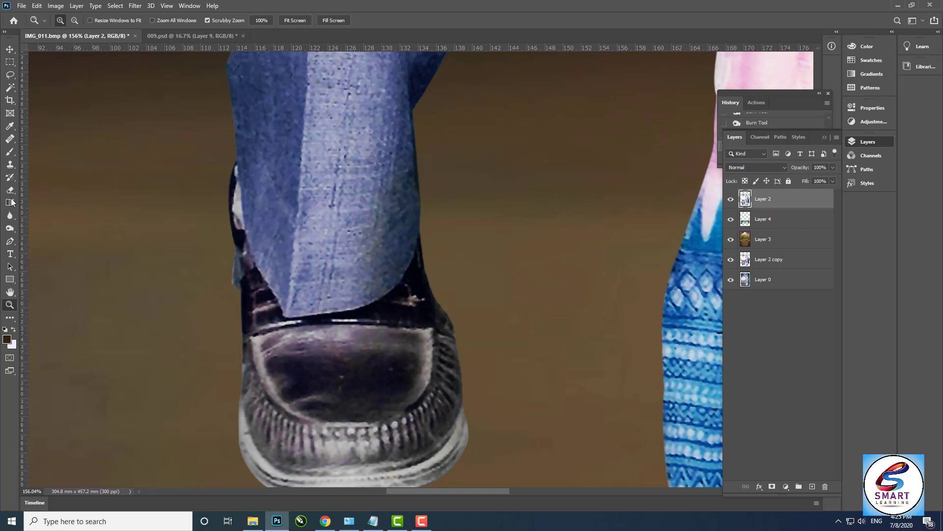
click(10, 228)
mouse_move(242, 299)
mouse_down()
mouse_move(253, 393)
mouse_move(280, 364)
mouse_move(304, 422)
mouse_move(350, 410)
mouse_move(328, 448)
mouse_move(232, 335)
mouse_move(321, 417)
mouse_up()
scroll(329, 360, down, 4)
mouse_move(219, 346)
mouse_down()
mouse_move(292, 434)
mouse_move(236, 357)
mouse_move(364, 423)
mouse_move(428, 423)
mouse_move(384, 412)
mouse_move(254, 418)
mouse_up()
mouse_move(422, 415)
mouse_down()
mouse_move(456, 380)
mouse_move(481, 269)
mouse_move(448, 253)
mouse_up()
drag(424, 313, 425, 332)
mouse_move(426, 276)
mouse_down()
mouse_move(379, 343)
mouse_move(343, 273)
mouse_up()
Step: Close the path around the woman's visible shoe beneath her saree, convert it to a selection and clear the shoe from Layer 2
key(z)
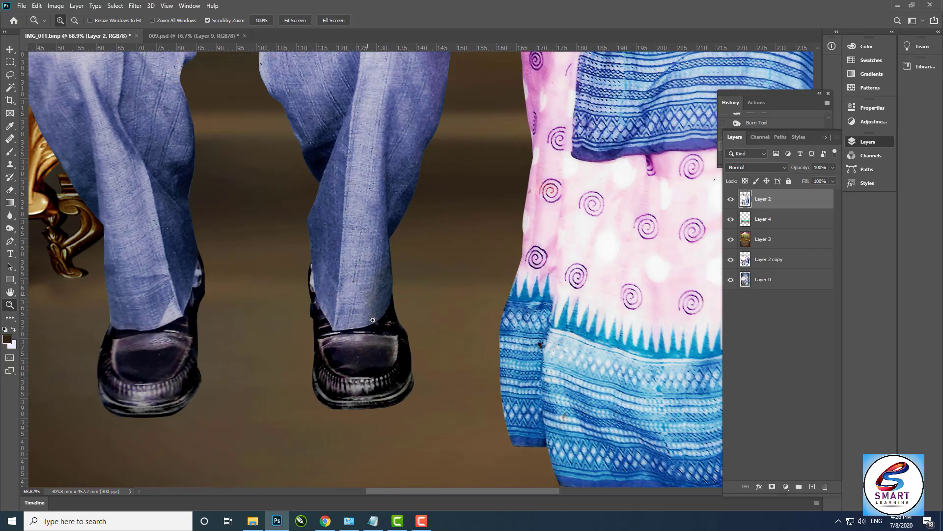
mouse_move(403, 405)
mouse_down()
mouse_move(379, 327)
mouse_move(340, 323)
mouse_move(436, 465)
mouse_move(408, 434)
mouse_move(3, 268)
mouse_move(232, 356)
mouse_up()
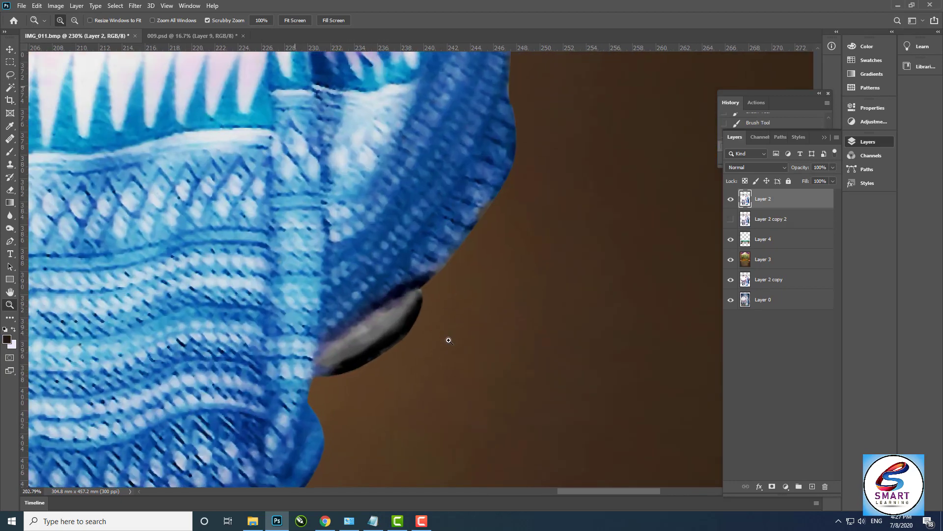
click(436, 273)
key(ctrl+Return)
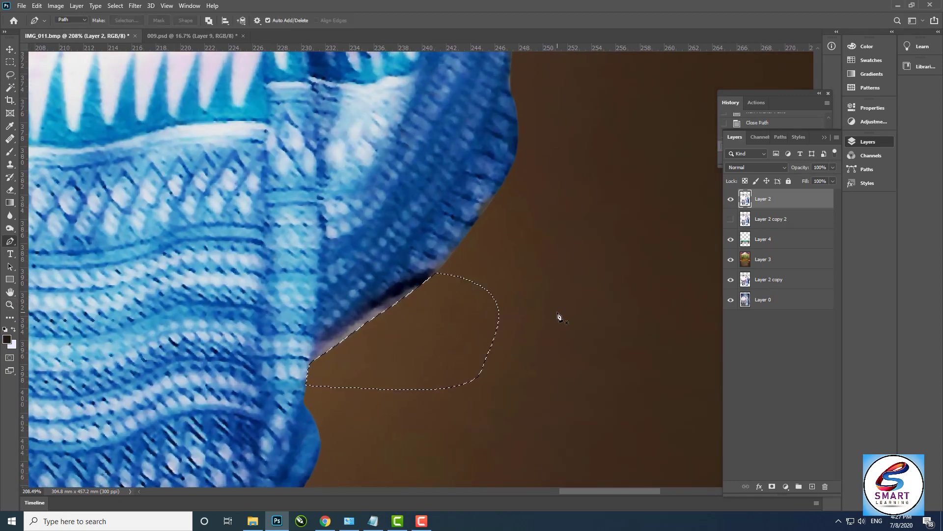
Step: Show Layer 2 copy 2 to compare it with the edited saree, and delete that copy
click(771, 219)
click(731, 219)
click(730, 239)
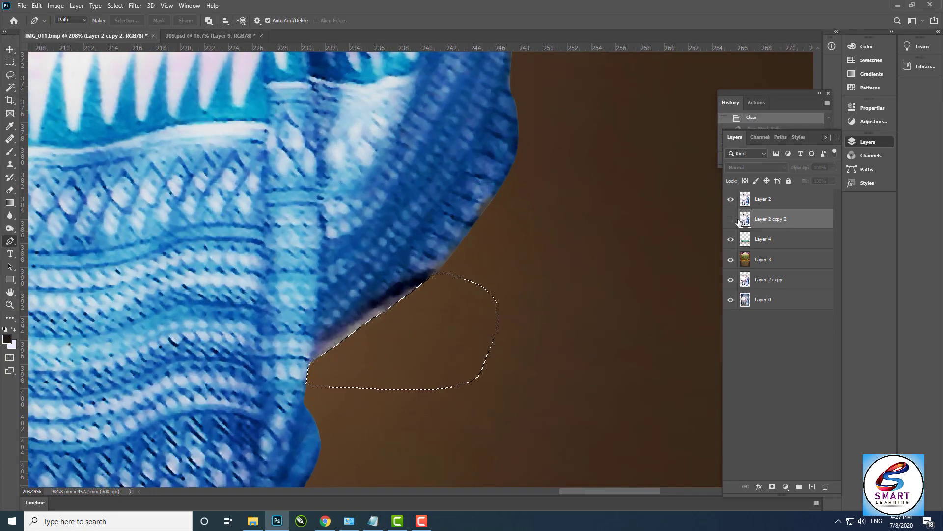
click(730, 239)
click(731, 239)
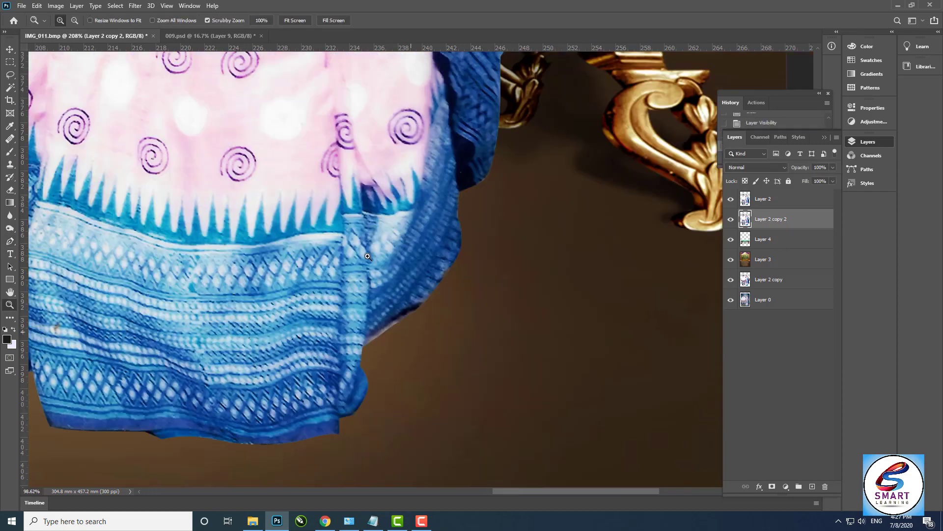
drag(368, 256, 405, 254)
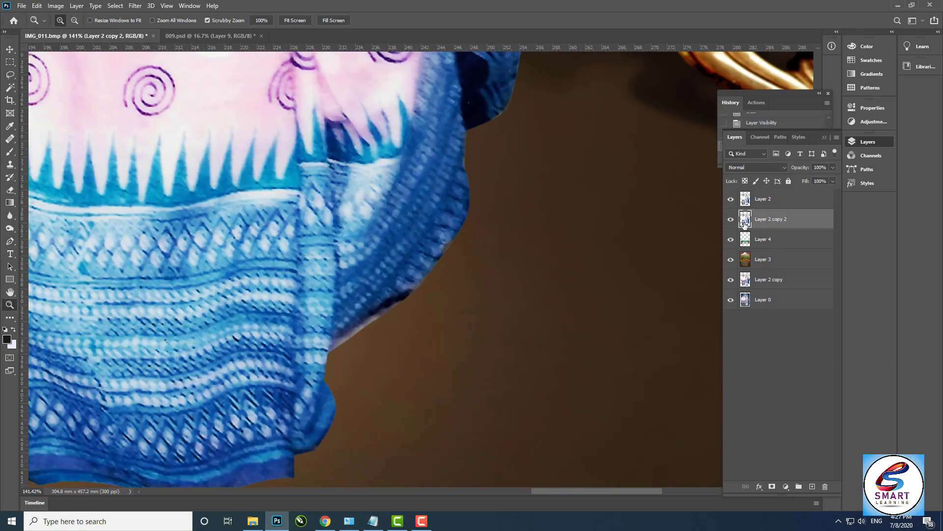
key(Delete)
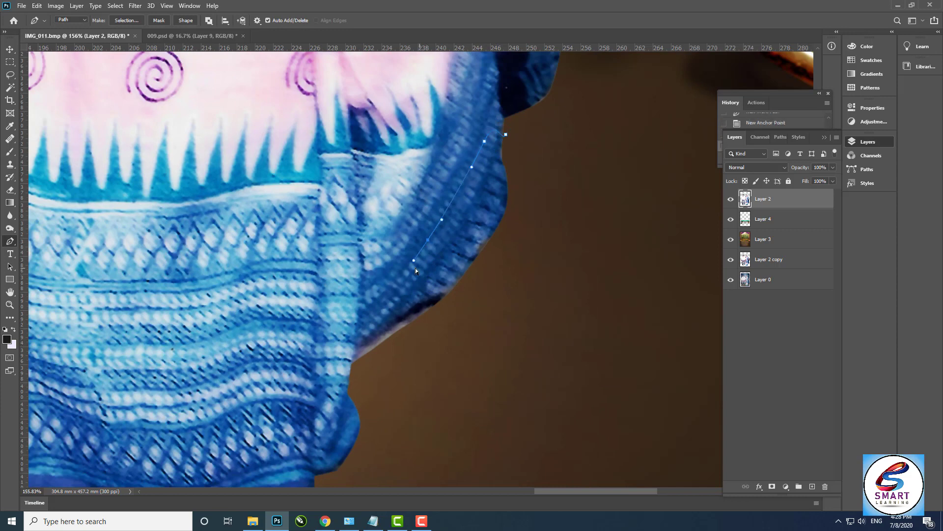
Step: Copy the outlined strip of blue saree border to a new layer and move it over the rough edge where the shoe was
key(ctrl+Return)
key(v)
key(ctrl+j)
drag(483, 217, 457, 305)
Step: Rotate and warp the copied border strip so it follows the curve of the saree's lower edge
key(ctrl+t)
drag(404, 281, 404, 291)
right_click(407, 272)
click(432, 337)
drag(444, 246, 438, 236)
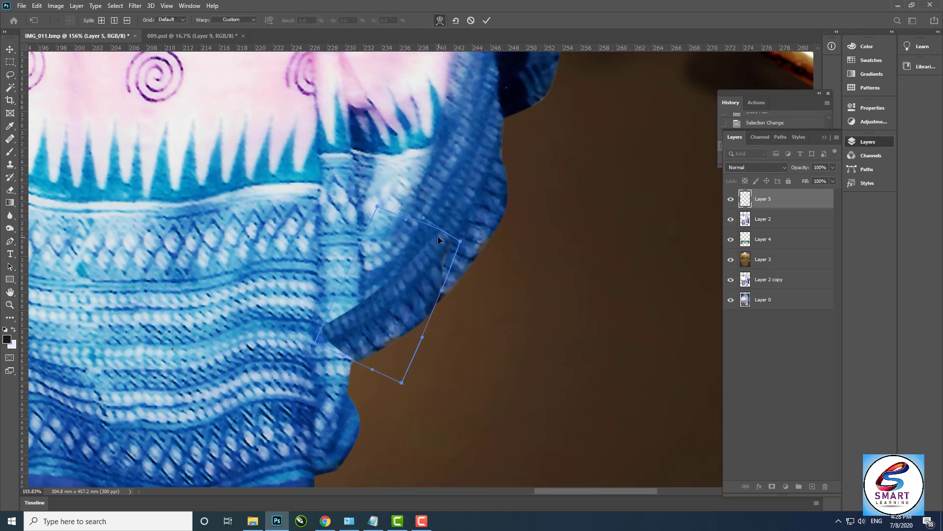
drag(315, 342, 342, 353)
key(Return)
Step: Erase the overhanging ends of the saree patch with a much smaller eraser so it blends into the border
key(e)
scroll(442, 288, up, 2)
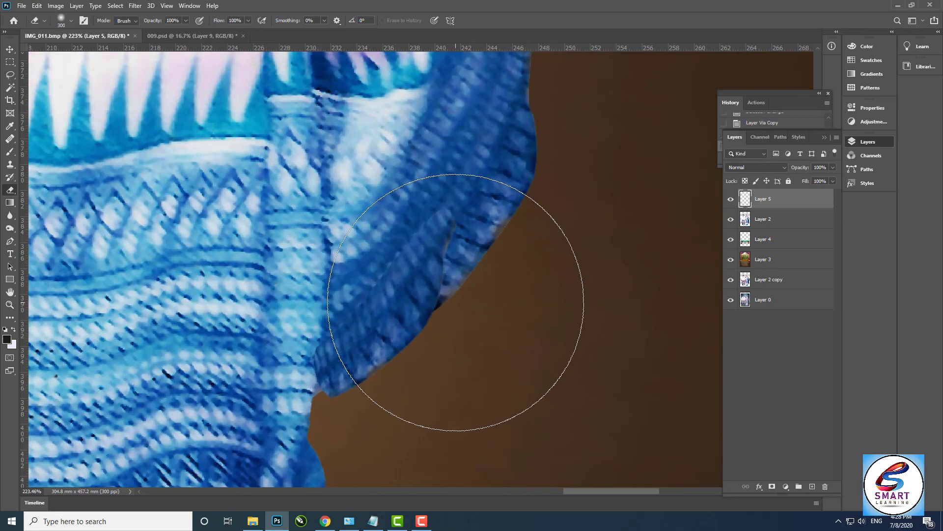
key(bracketleft)
key(bracketleft)
key(bracketleft)
key(bracketleft)
key(bracketleft)
key(bracketleft)
key(bracketleft)
key(bracketleft)
key(bracketleft)
key(bracketleft)
key(bracketleft)
drag(443, 310, 448, 245)
key(bracketleft)
drag(306, 418, 329, 365)
Step: Warp the saree patch again to tighten its outer edge against the surrounding fabric
key(ctrl+t)
right_click(451, 243)
click(468, 309)
drag(381, 345, 346, 356)
drag(395, 317, 359, 324)
key(Return)
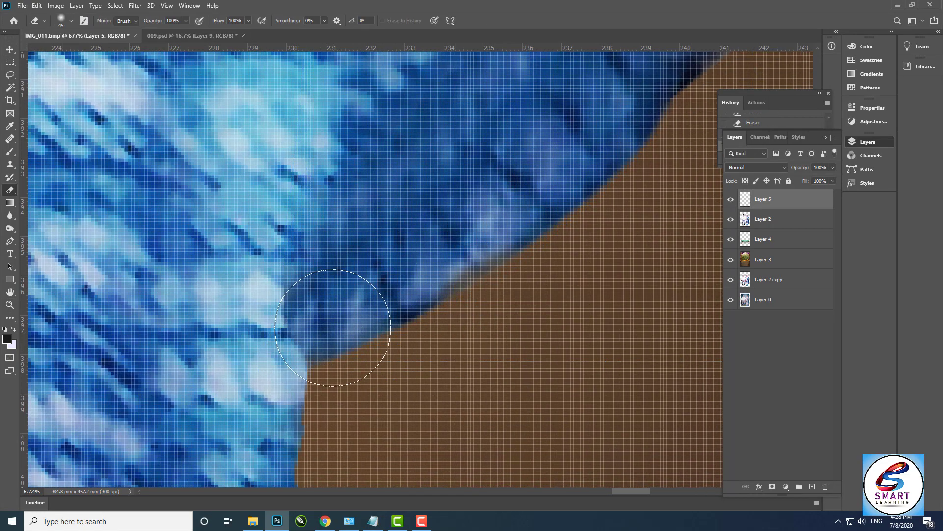
Step: Erase the patch's inner overlap on the light saree fold with a smaller eraser
key(bracketleft)
key(bracketleft)
key(bracketleft)
drag(297, 224, 291, 379)
Step: Merge the saree patch on Layer 5 with Layer 2
key(z)
drag(491, 432, 383, 434)
ctrl+click(772, 220)
key(ctrl+e)
key(w)
click(595, 275)
key(z)
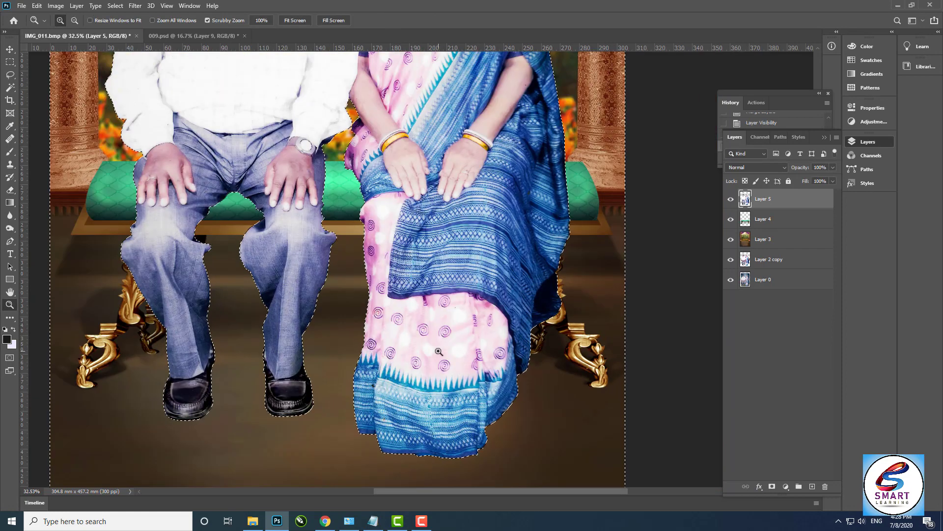
key(ctrl+d)
Step: Duplicate Layer 5 beneath the original, hide the copy and make the original Layer 5 active
drag(761, 200, 759, 226)
click(730, 219)
click(763, 199)
drag(438, 334, 477, 334)
Step: Add a new layer above Layer 4 and brush soft dark shadows at 30% opacity on the floor around the man's shoes
click(777, 241)
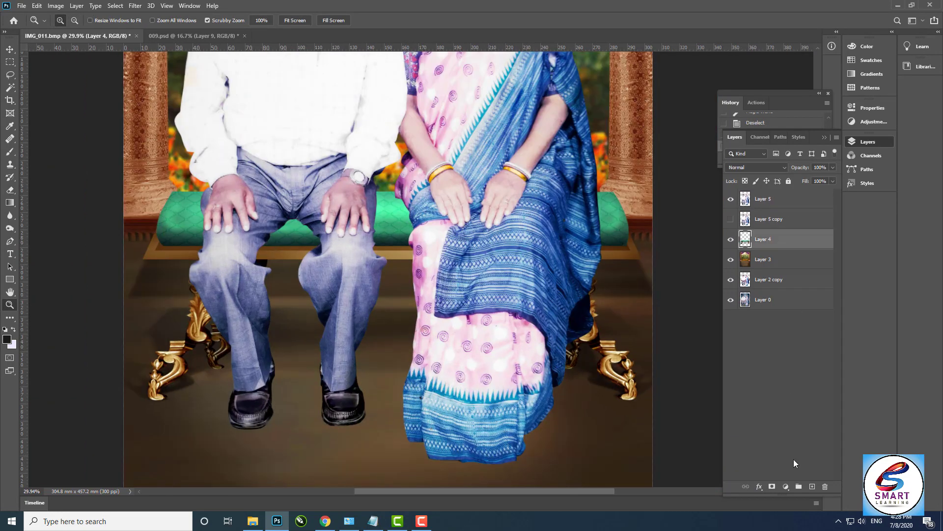
click(812, 487)
drag(355, 399, 382, 404)
key(b)
mouse_move(238, 362)
mouse_down()
mouse_move(289, 369)
mouse_move(345, 409)
mouse_up()
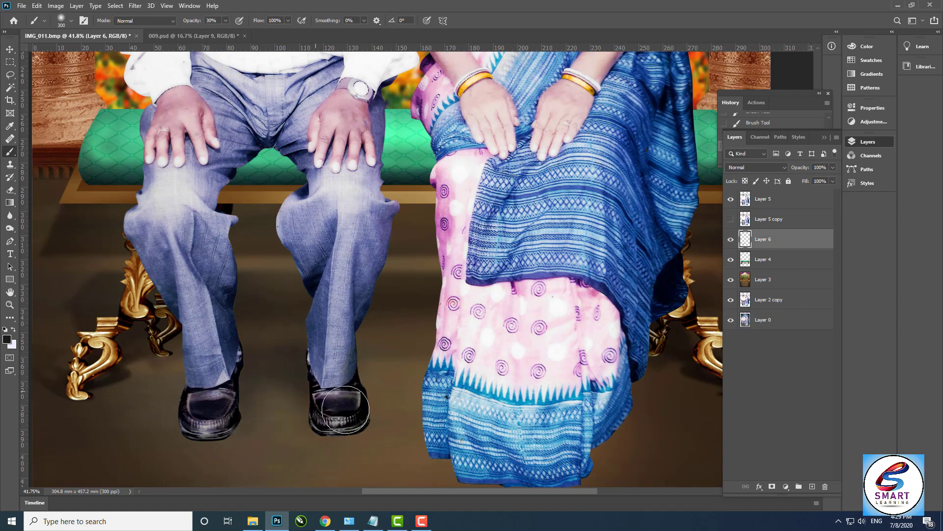
Step: Set the shadow layer's blend mode to Multiply, extend the floor shadow towards the saree hem and compare with the layer hidden
click(743, 171)
click(744, 196)
drag(471, 365, 329, 313)
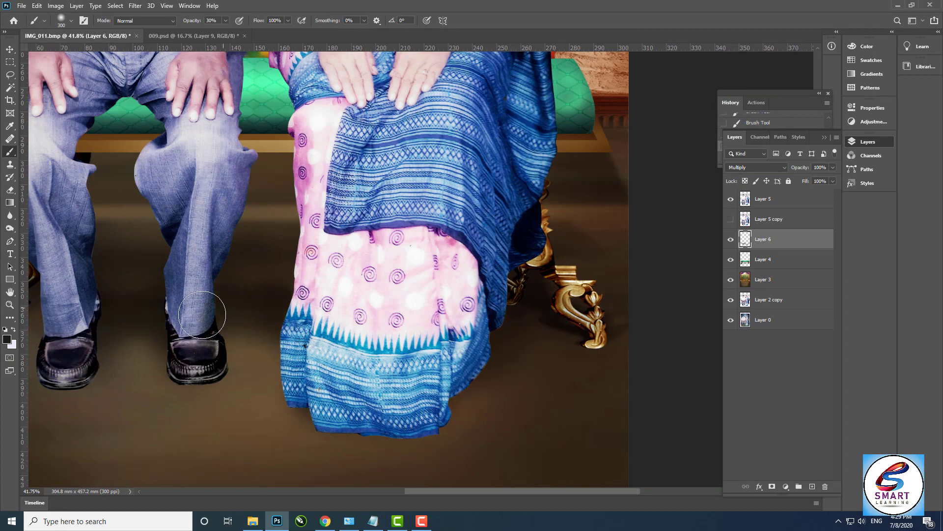
key(z)
key(ctrl+0)
click(731, 239)
click(731, 241)
scroll(488, 361, down, 1)
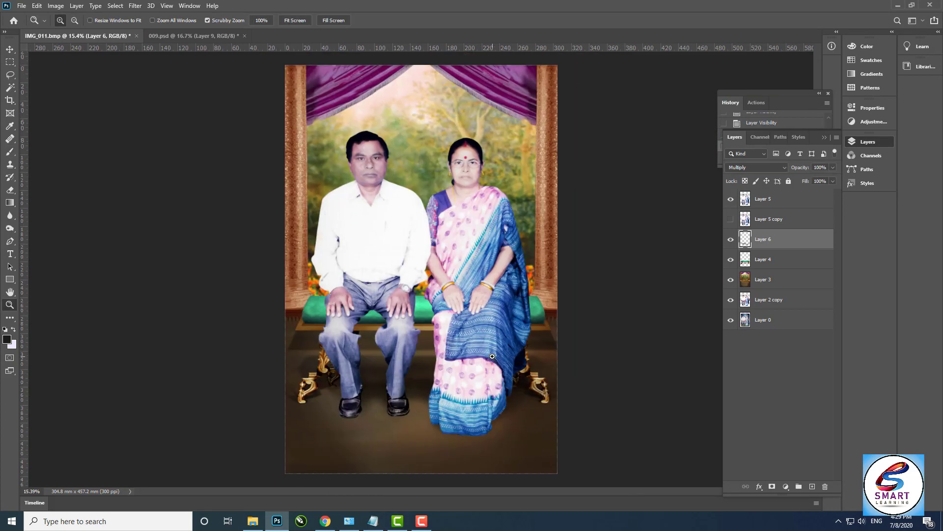
Step: Make Layer 5 the active layer for retouching the edge of the woman's hair
scroll(471, 113, up, 20)
drag(344, 281, 590, 215)
click(781, 200)
scroll(287, 314, up, 5)
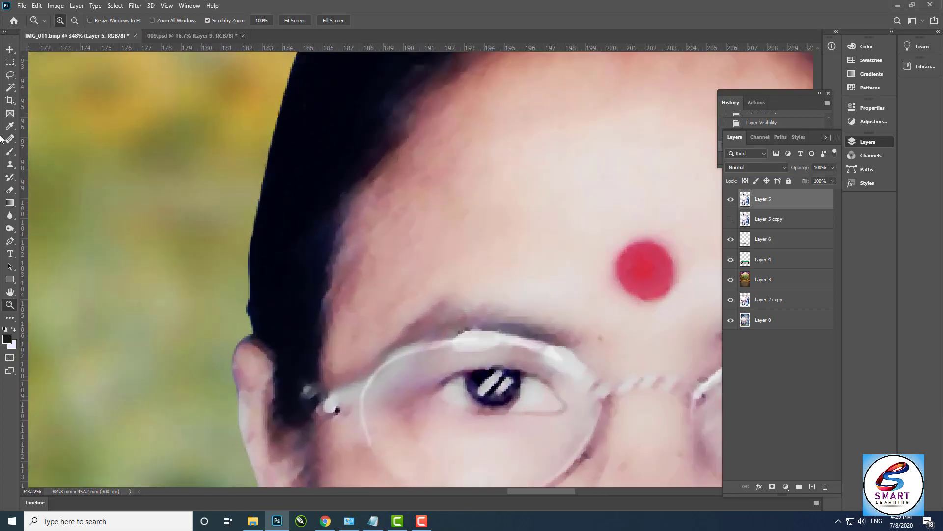
key(ctrl+plus)
click(10, 215)
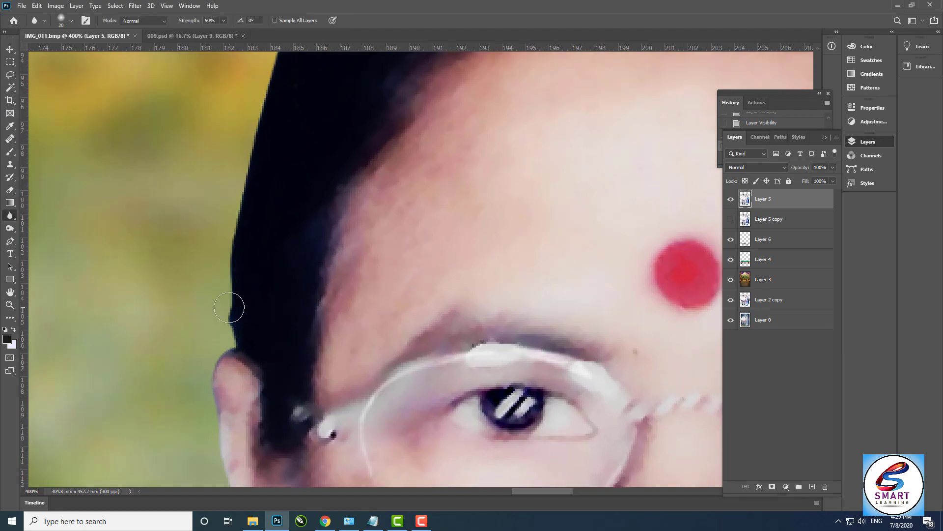
drag(224, 31, 232, 32)
key(z)
drag(308, 278, 196, 175)
drag(265, 319, 320, 320)
key(b)
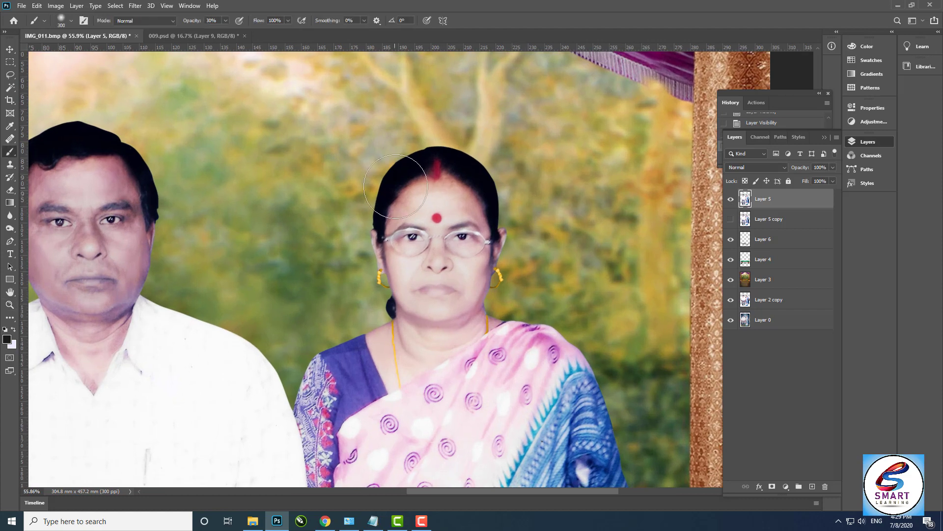
key(z)
drag(426, 177, 477, 177)
key(b)
Step: Soften the woman's hair outline above her right ear with the Smudge tool at 50% strength
click(9, 217)
key(z)
drag(313, 260, 362, 260)
key(b)
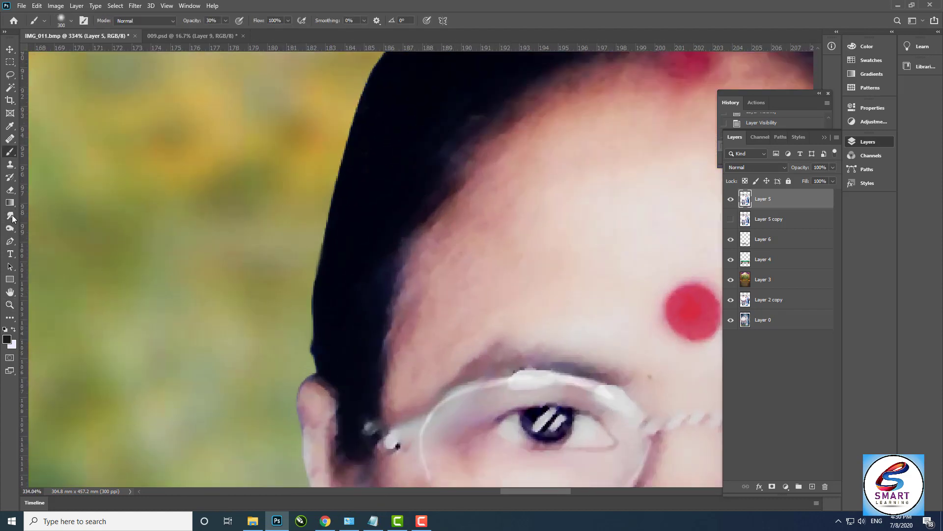
click(10, 216)
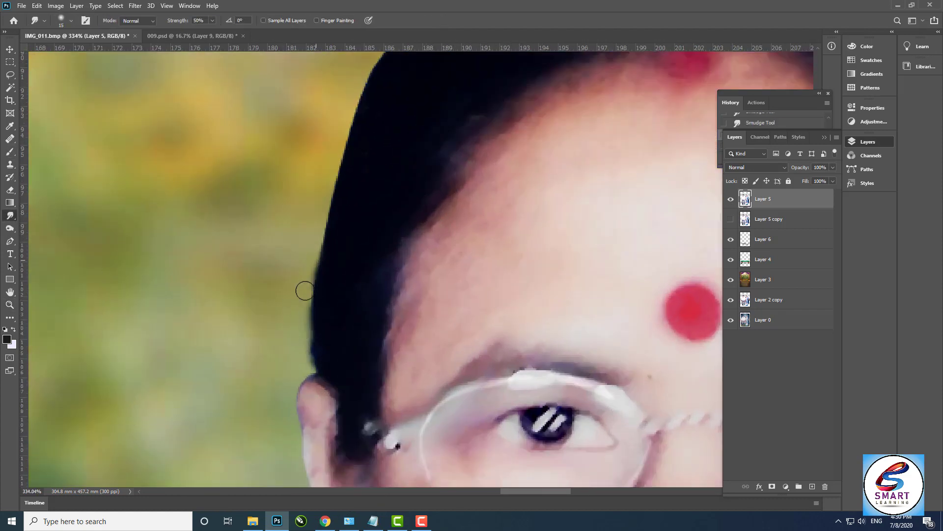
drag(360, 126, 322, 281)
drag(299, 330, 298, 217)
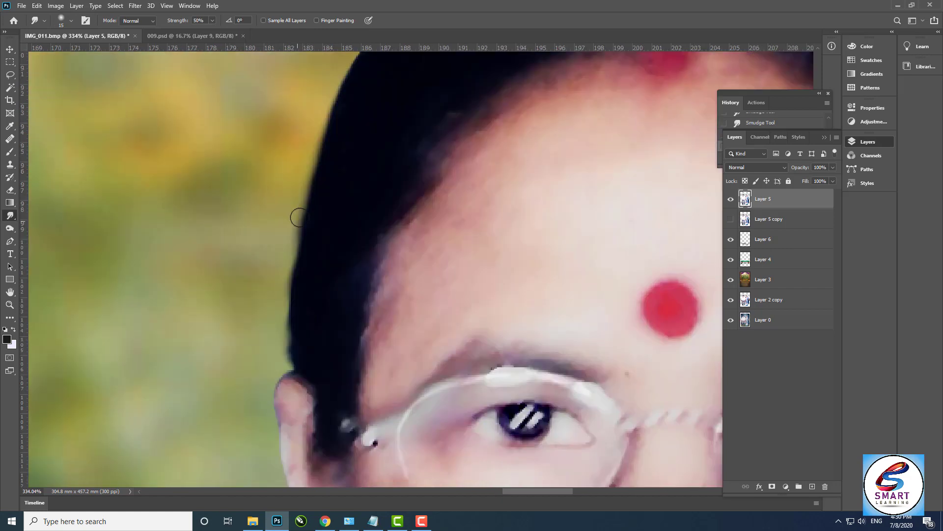
Step: Smudge the hair outline over the crown of the woman's head and down to her left ear
scroll(296, 240, up, 6)
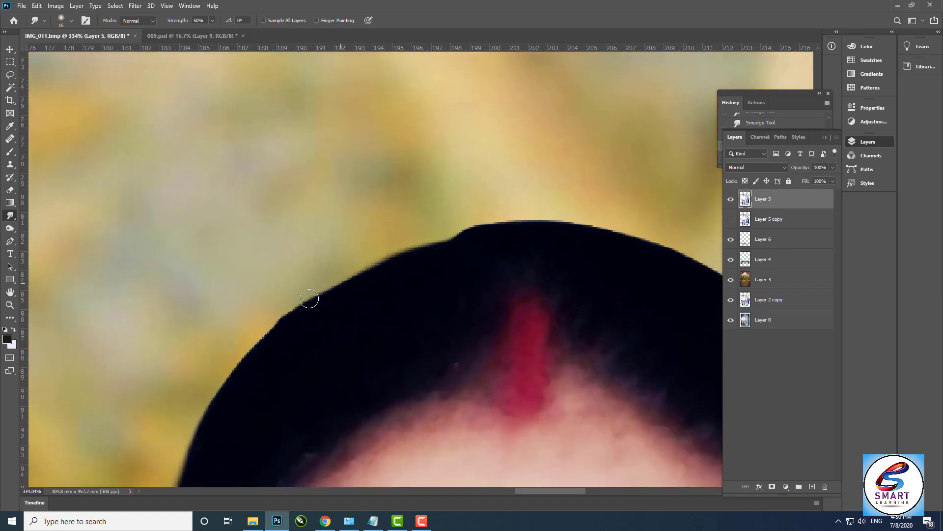
drag(200, 415, 249, 317)
mouse_move(310, 239)
mouse_down()
mouse_move(274, 282)
mouse_move(237, 370)
mouse_up()
mouse_move(502, 139)
mouse_down()
mouse_move(185, 158)
mouse_move(404, 158)
mouse_move(533, 250)
mouse_up()
mouse_move(519, 257)
mouse_down()
mouse_move(420, 182)
mouse_move(493, 241)
mouse_up()
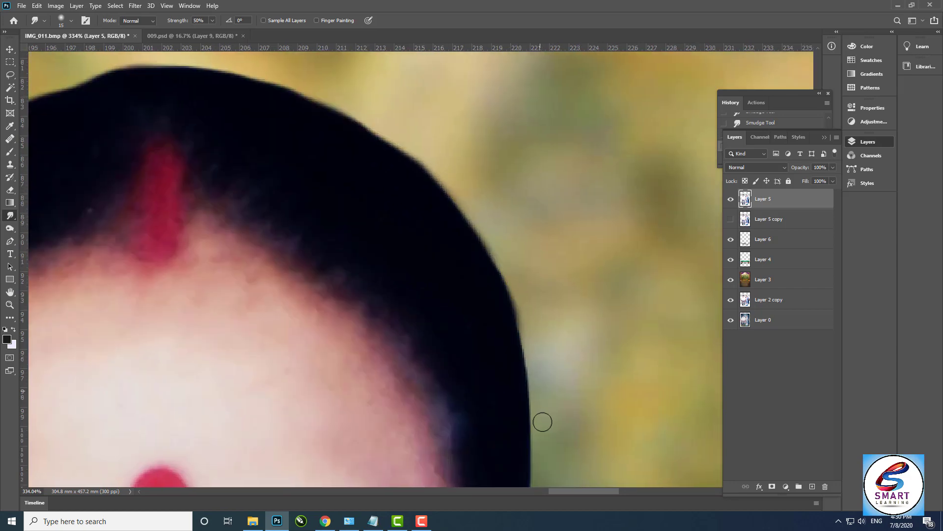
drag(542, 422, 465, 216)
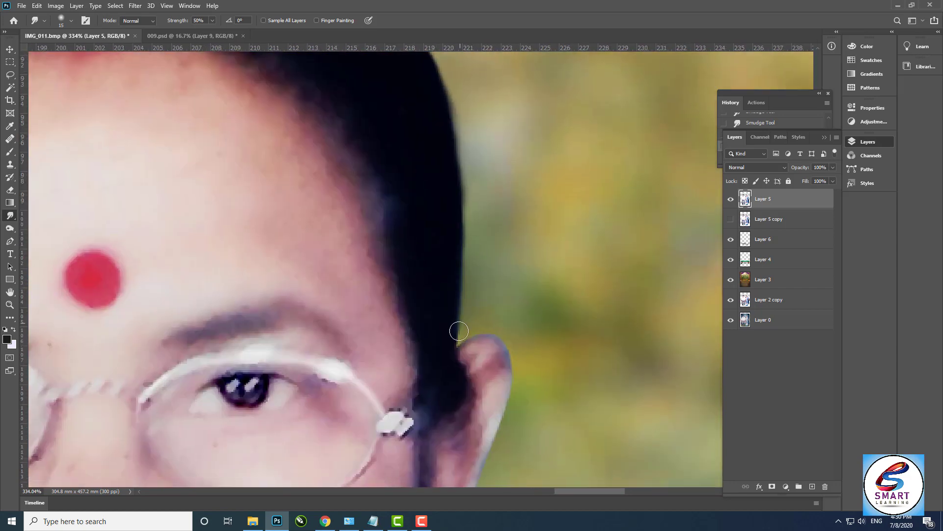
Step: Soften the outer edge of the woman's hair bun beside her neck with a small Smudge brush at 50% strength
key(z)
drag(580, 193, 516, 166)
drag(473, 281, 545, 290)
key(b)
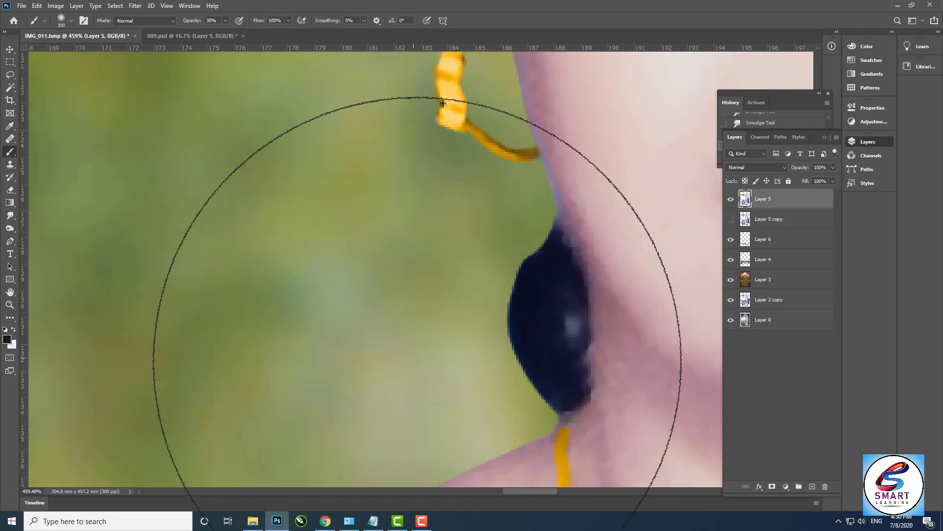
key(bracketleft)
key(bracketleft)
key(bracketleft)
key(bracketleft)
key(bracketleft)
key(bracketleft)
key(bracketleft)
key(bracketleft)
key(bracketleft)
key(bracketleft)
key(bracketleft)
key(bracketleft)
key(bracketleft)
key(bracketleft)
key(bracketleft)
key(bracketleft)
key(bracketleft)
click(10, 216)
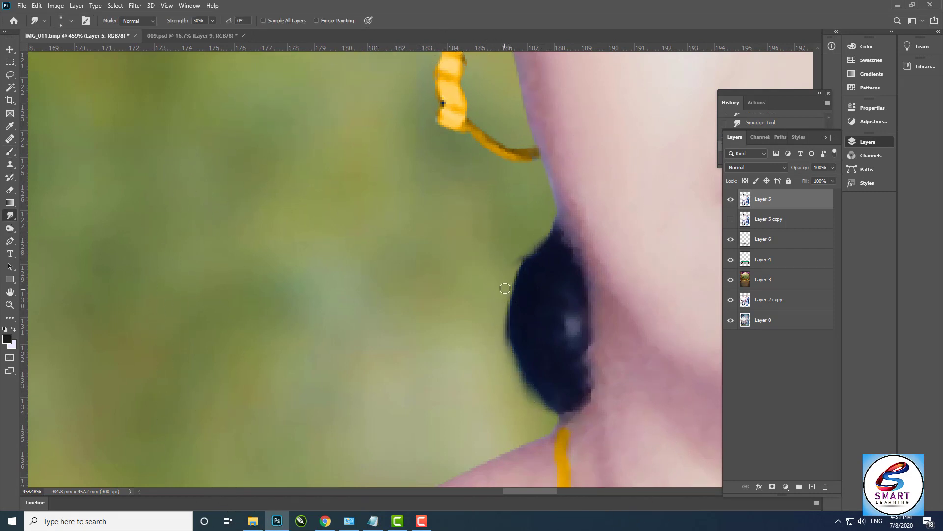
drag(521, 267, 505, 307)
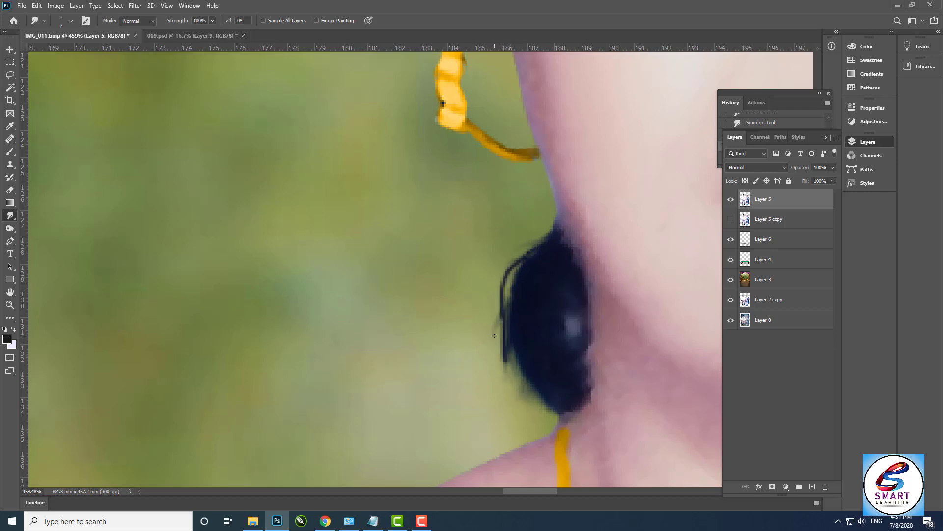
Step: Undo the full-strength strands on the bun and pull finer hair wisps from its edge at 70% Smudge strength
key(ctrl+z)
key(5)
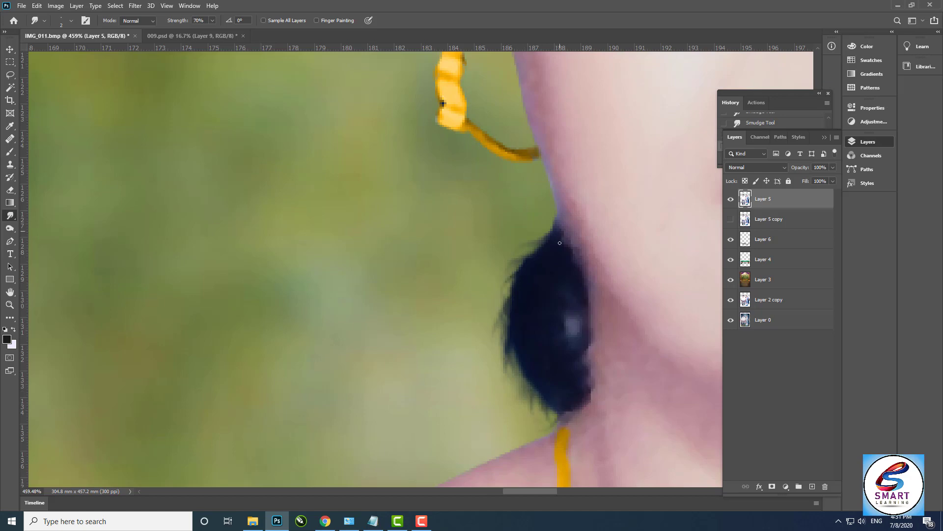
drag(524, 222, 291, 228)
Step: Try to pull thin hair strands out above the woman's right ear with a very fine Smudge brush
key(b)
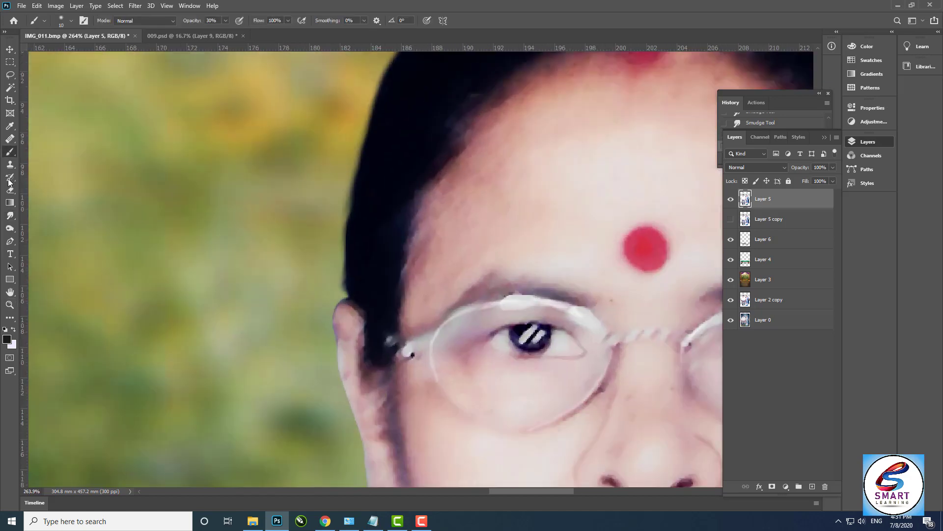
click(10, 228)
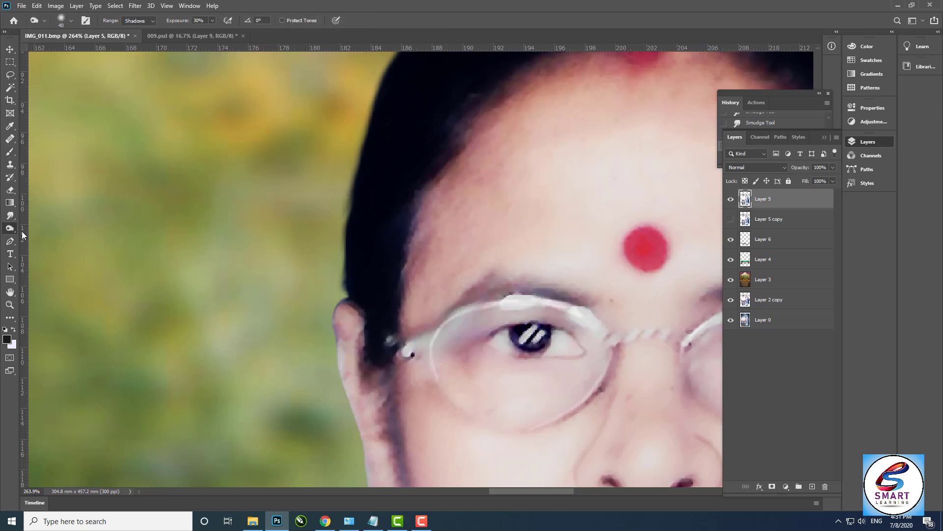
click(10, 215)
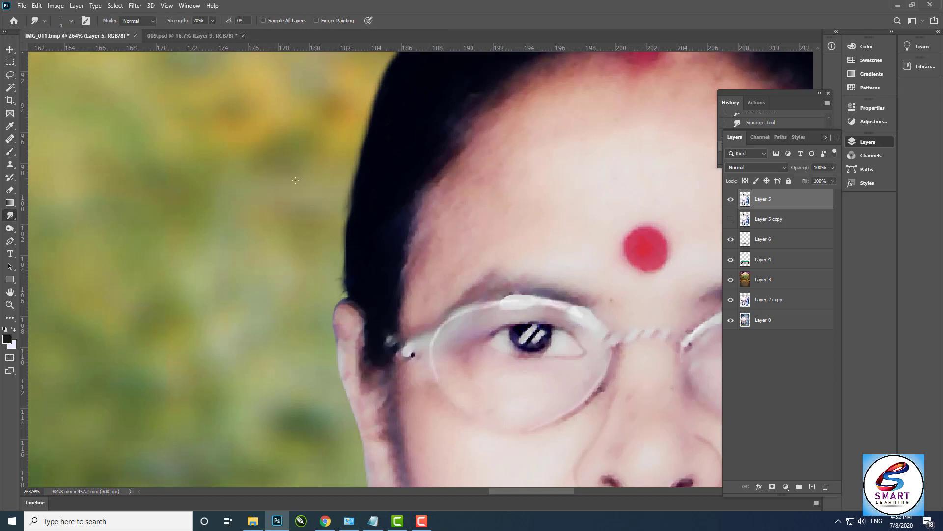
drag(346, 273, 322, 268)
key(ctrl+z)
drag(346, 238, 334, 276)
key(ctrl+z)
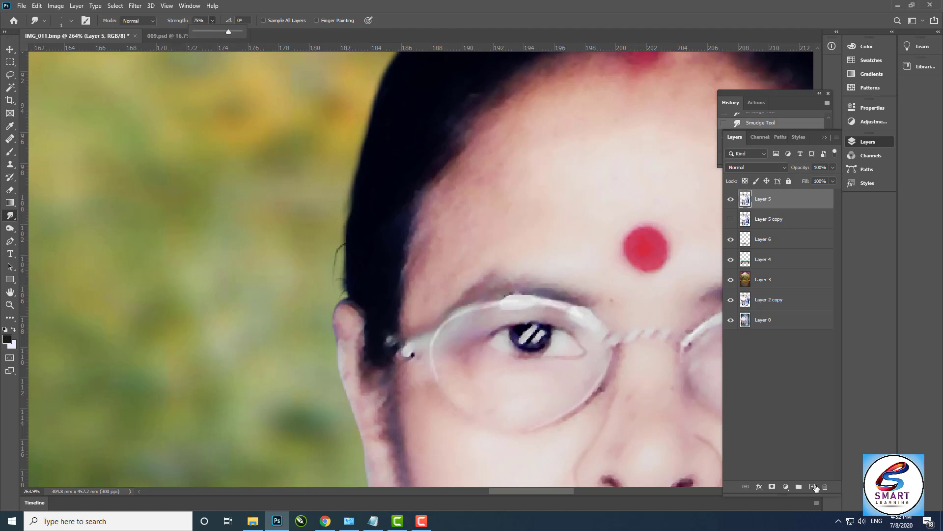
Step: Add an empty layer above Layer 5 and set the Smudge tool to sample all layers at 100% strength
click(812, 486)
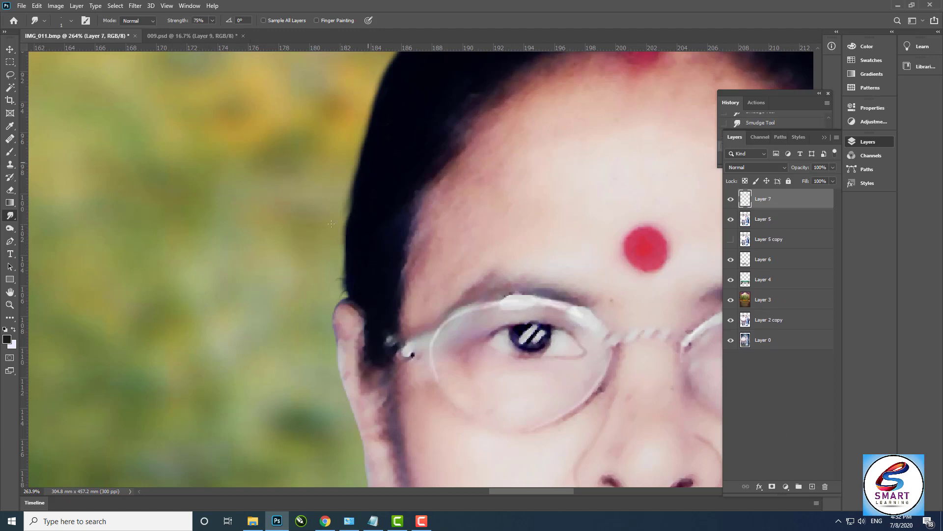
scroll(336, 285, up, 3)
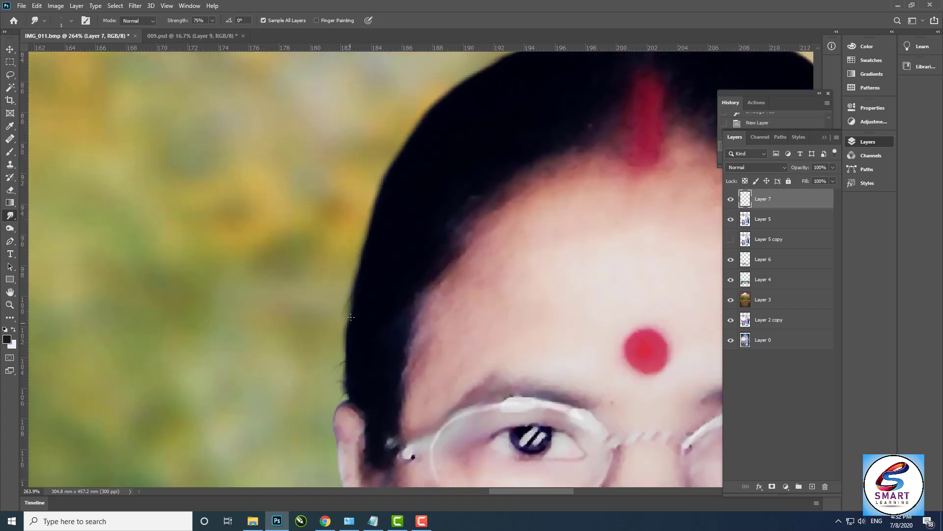
drag(213, 20, 227, 30)
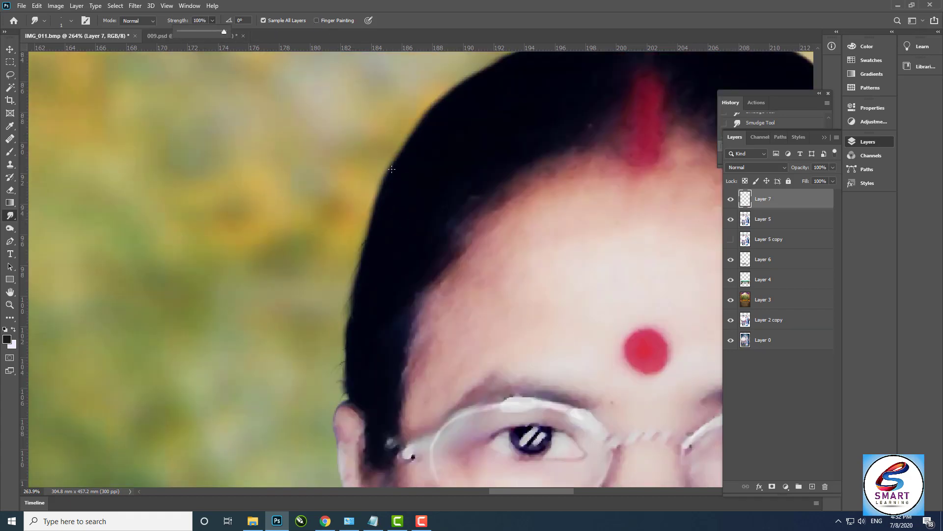
Step: Smudge fine wavy strands along the woman's hair outline from above her right ear up towards the crown
mouse_move(391, 169)
mouse_down()
mouse_move(370, 224)
mouse_move(347, 389)
mouse_up()
mouse_move(345, 344)
mouse_down()
mouse_move(358, 256)
mouse_move(385, 189)
mouse_up()
drag(386, 189, 299, 254)
mouse_move(300, 254)
mouse_down()
mouse_move(324, 198)
mouse_move(375, 150)
mouse_move(344, 171)
mouse_move(298, 242)
mouse_move(310, 218)
mouse_move(268, 355)
mouse_up()
drag(287, 288, 319, 204)
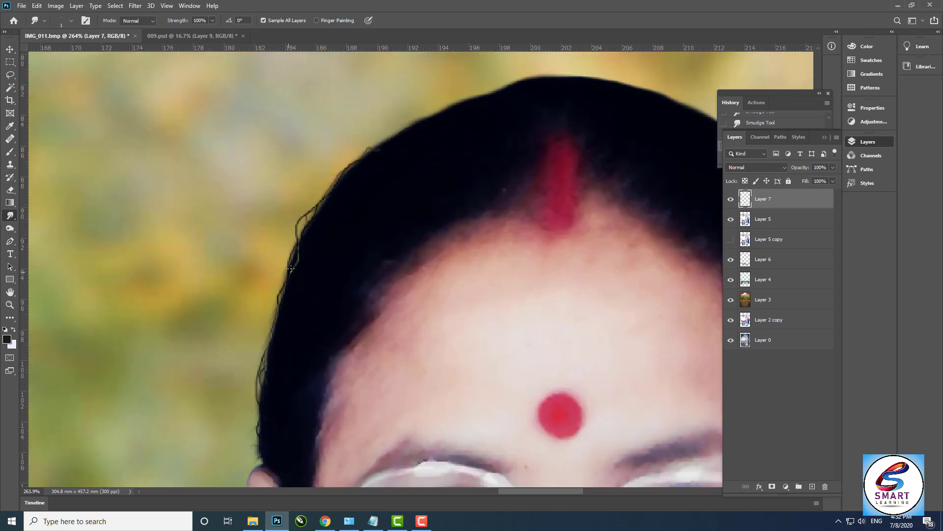
mouse_move(297, 251)
mouse_down()
mouse_move(265, 382)
mouse_move(199, 402)
mouse_up()
drag(252, 215, 227, 253)
mouse_move(306, 172)
mouse_down()
mouse_move(388, 130)
mouse_move(419, 125)
mouse_up()
drag(326, 160, 273, 196)
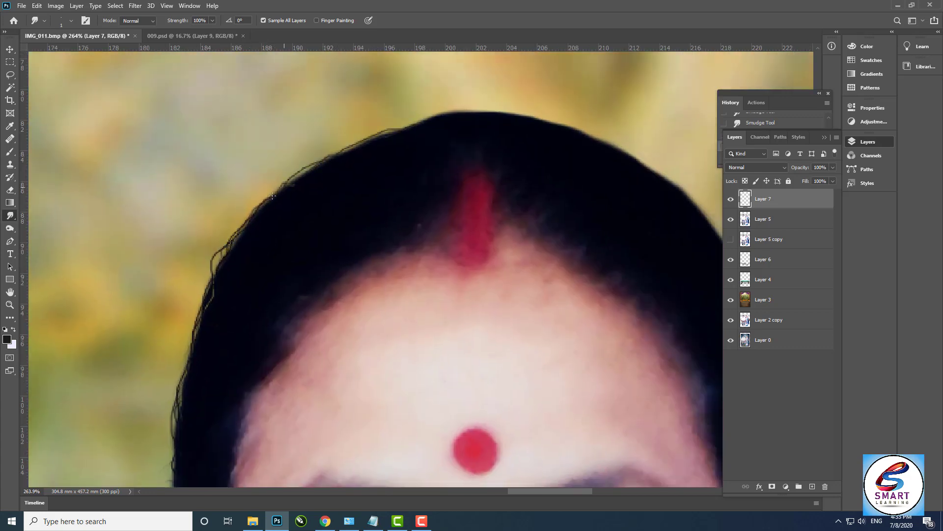
Step: Add fine strands over the crown and down the outline to the woman's left ear, filling in the right side again
drag(418, 126, 270, 161)
mouse_move(270, 158)
mouse_down()
mouse_move(124, 216)
mouse_move(107, 240)
mouse_move(227, 165)
mouse_up()
key(ctrl+z)
drag(275, 154, 210, 171)
mouse_move(262, 162)
mouse_down()
mouse_move(333, 143)
mouse_move(458, 176)
mouse_up()
mouse_move(320, 152)
mouse_down()
mouse_move(225, 128)
mouse_move(281, 118)
mouse_up()
drag(261, 121, 125, 144)
mouse_move(344, 144)
mouse_down()
mouse_move(429, 186)
mouse_move(450, 215)
mouse_up()
mouse_move(424, 192)
mouse_down()
mouse_move(273, 114)
mouse_move(361, 223)
mouse_move(378, 339)
mouse_move(375, 414)
mouse_move(384, 337)
mouse_up()
drag(316, 236, 390, 295)
drag(406, 234, 382, 197)
drag(323, 184, 407, 216)
drag(417, 194, 308, 141)
mouse_move(267, 162)
mouse_down()
mouse_move(395, 218)
mouse_move(366, 181)
mouse_move(235, 225)
mouse_up()
drag(104, 364, 85, 426)
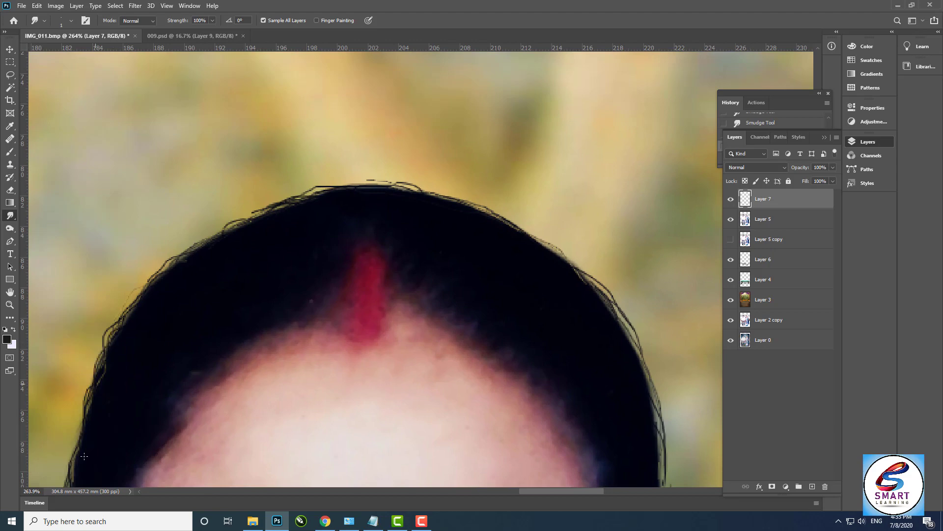
Step: Lower the hair strands layer's opacity to 50%
key(z)
mouse_move(304, 275)
mouse_down()
mouse_move(272, 309)
mouse_move(295, 315)
mouse_up()
click(833, 167)
mouse_move(834, 179)
mouse_down()
mouse_move(804, 178)
mouse_move(812, 179)
mouse_up()
drag(638, 212, 658, 262)
Step: Warp the strands layer slightly so the loose hairs follow the woman's hair outline more closely
key(ctrl+t)
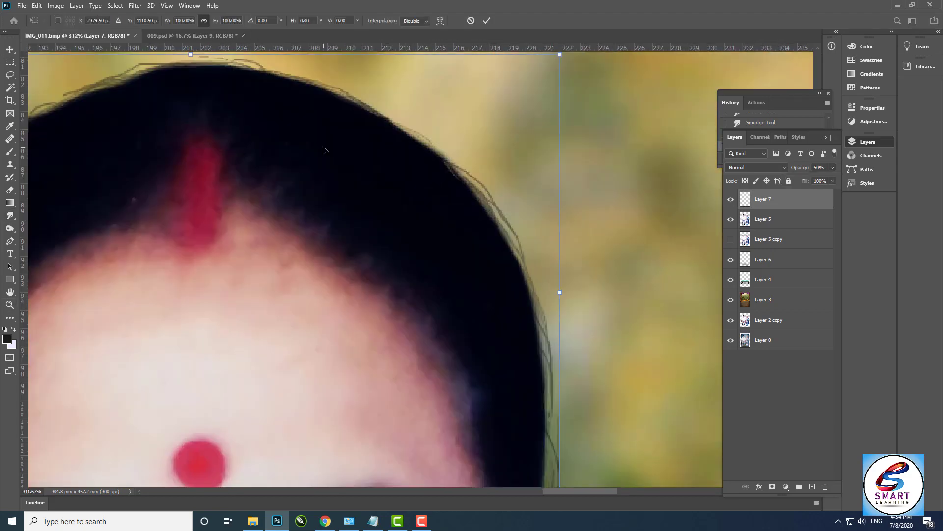
right_click(356, 196)
click(385, 270)
drag(426, 159, 432, 160)
drag(545, 358, 535, 361)
key(Return)
Step: Erase the stray strands standing out around the crown and sides of the woman's hair
key(z)
mouse_move(453, 247)
mouse_down()
mouse_move(419, 202)
mouse_move(469, 231)
mouse_move(481, 211)
mouse_up()
key(e)
drag(225, 120, 130, 157)
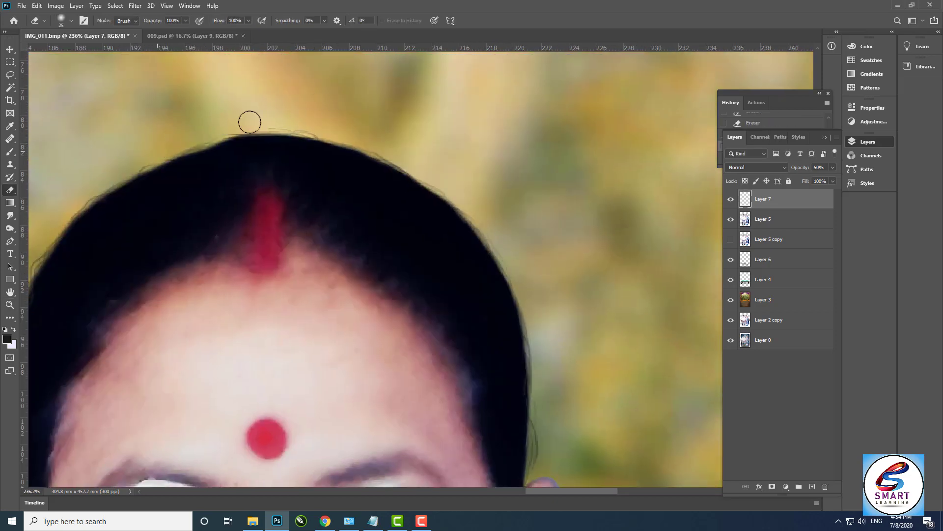
drag(186, 272, 339, 225)
drag(225, 159, 140, 375)
Step: Merge the hair strands layer with Layer 5
key(z)
mouse_move(311, 195)
mouse_down()
mouse_move(272, 145)
mouse_move(235, 123)
mouse_up()
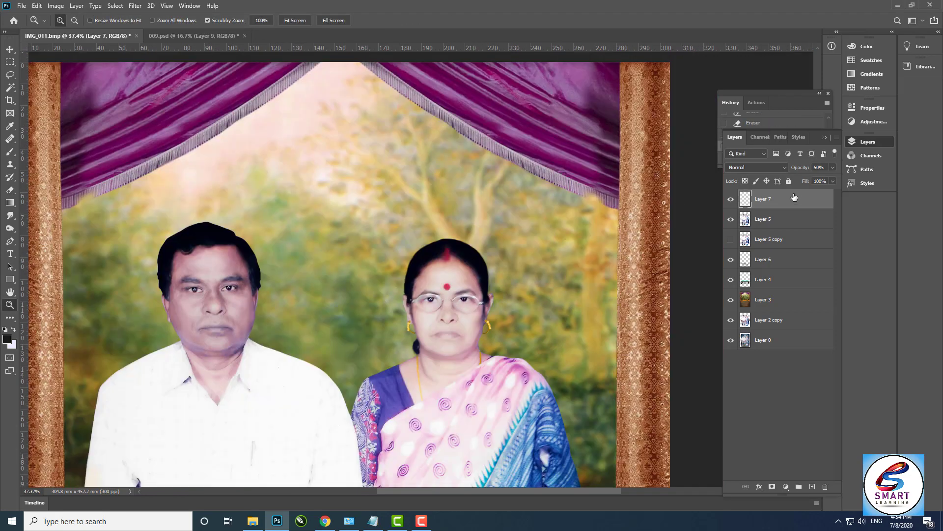
drag(451, 262, 520, 299)
ctrl+click(781, 219)
key(ctrl+e)
drag(593, 216, 501, 218)
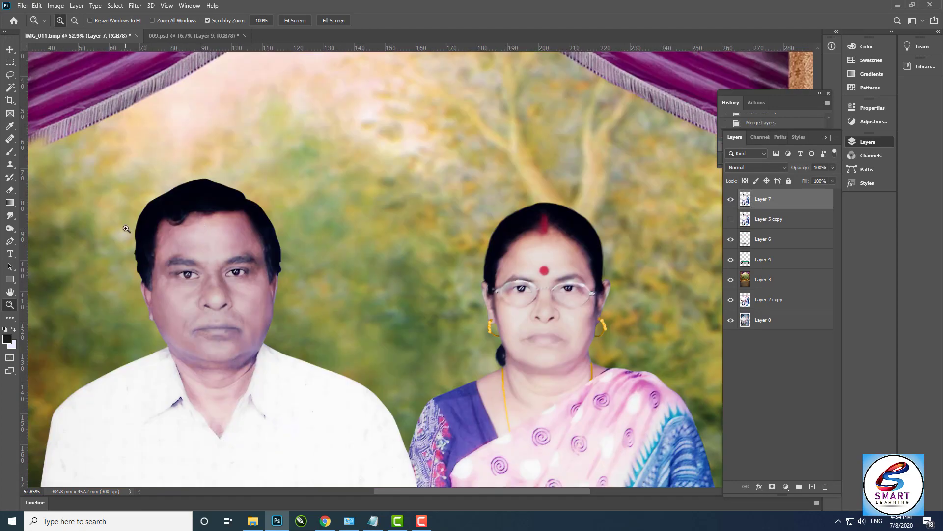
Step: Add an empty layer for the man's hair edge and set the Smudge tool's strength to 72%
drag(130, 233, 198, 181)
drag(638, 69, 196, 192)
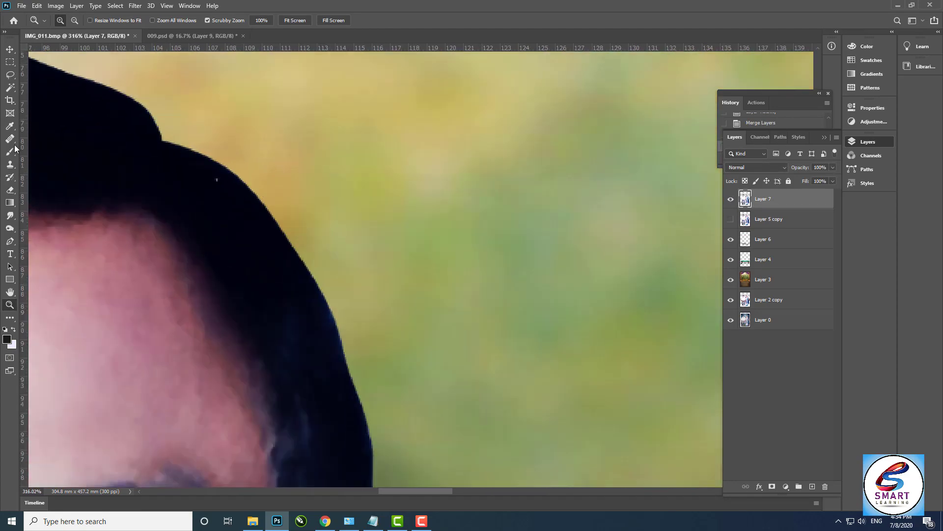
click(10, 228)
key(ctrl+shift+alt+n)
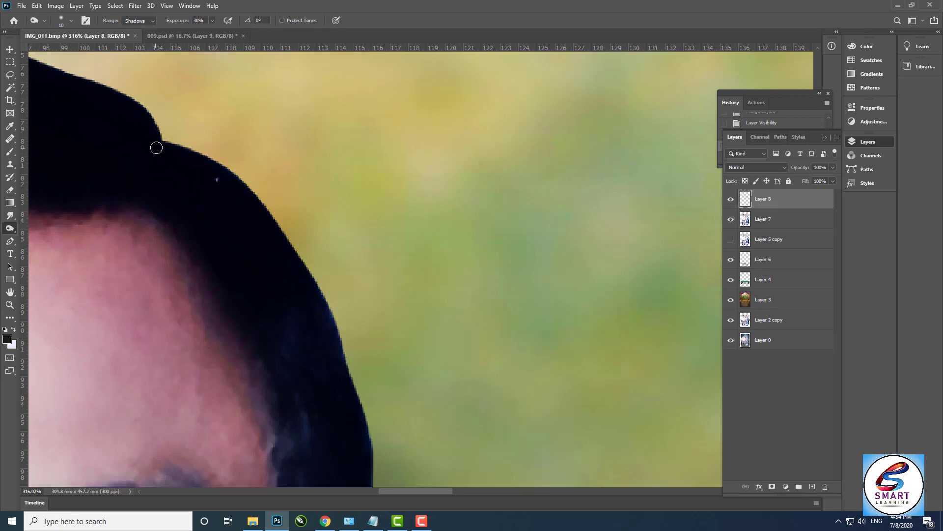
click(11, 216)
key(bracketright)
key(bracketright)
click(213, 20)
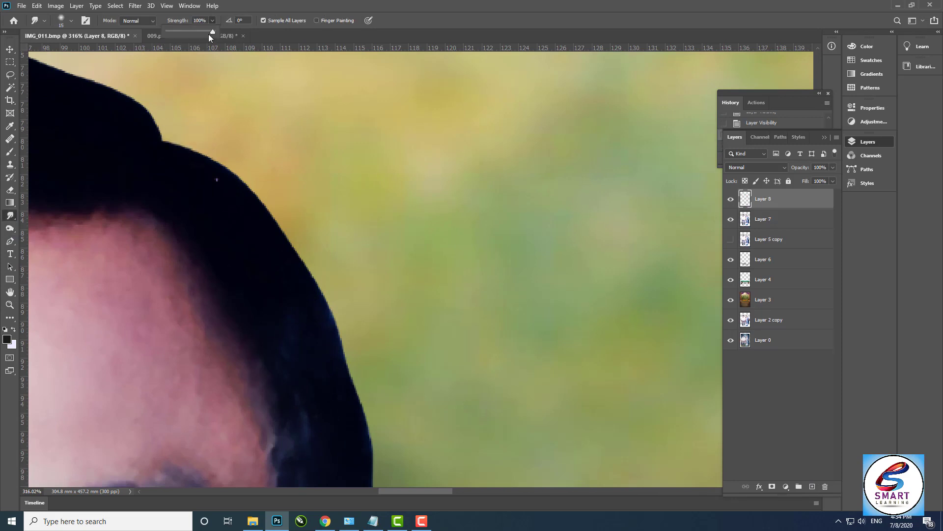
drag(168, 139, 242, 176)
click(213, 20)
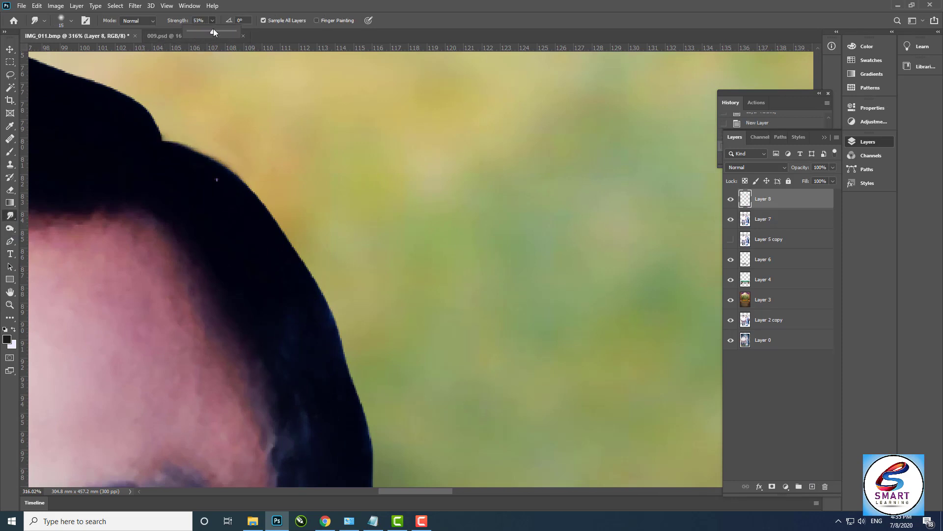
drag(213, 31, 223, 31)
Step: Smudge the man's hair outline on the new layer from the notch at the crown down his left side
mouse_move(173, 144)
mouse_down()
mouse_move(223, 163)
mouse_move(292, 227)
mouse_move(341, 312)
mouse_move(306, 239)
mouse_up()
key(bracketright)
drag(304, 235, 317, 249)
key(ctrl+z)
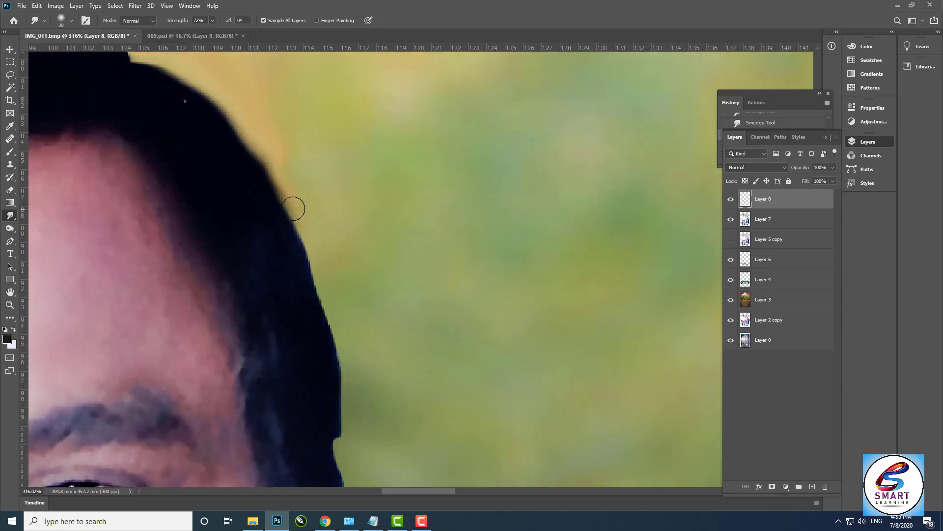
drag(294, 209, 333, 336)
drag(333, 335, 337, 248)
mouse_move(336, 248)
mouse_down()
mouse_move(343, 276)
mouse_move(339, 244)
mouse_move(354, 275)
mouse_move(343, 349)
mouse_up()
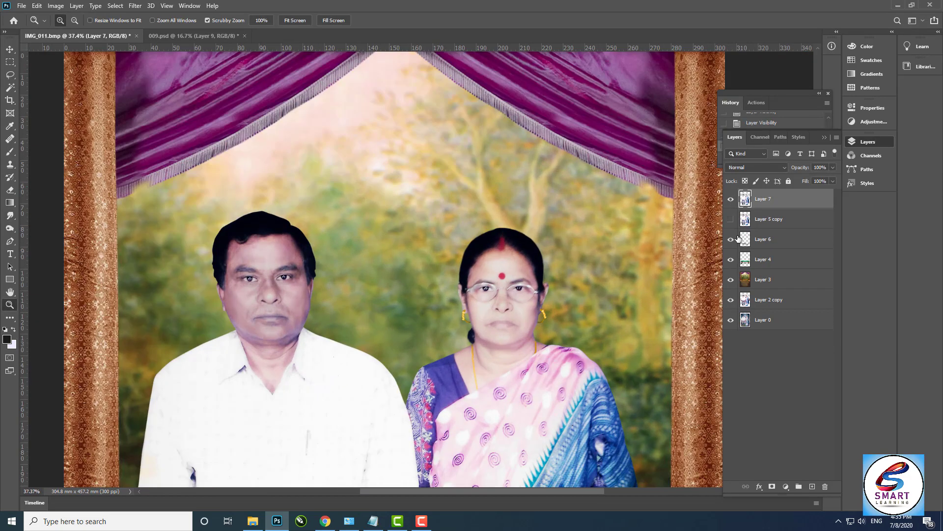
Step: Hide Layer 3, Layer 2 copy and Layer 0, keeping Layer 6 and Layer 4 visible and showing Layer 5 copy
click(731, 239)
click(731, 255)
click(731, 272)
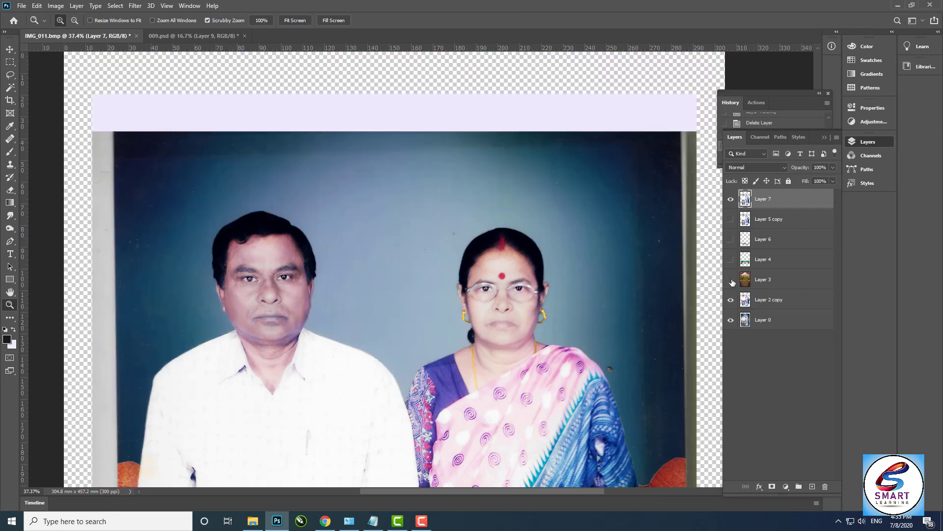
click(732, 272)
click(731, 271)
click(732, 271)
drag(731, 264, 731, 217)
click(729, 283)
drag(731, 324, 731, 299)
Step: Smudge the man's hair edge directly on Layer 7, from the notch beside the crown along his upper left side
drag(295, 221, 352, 289)
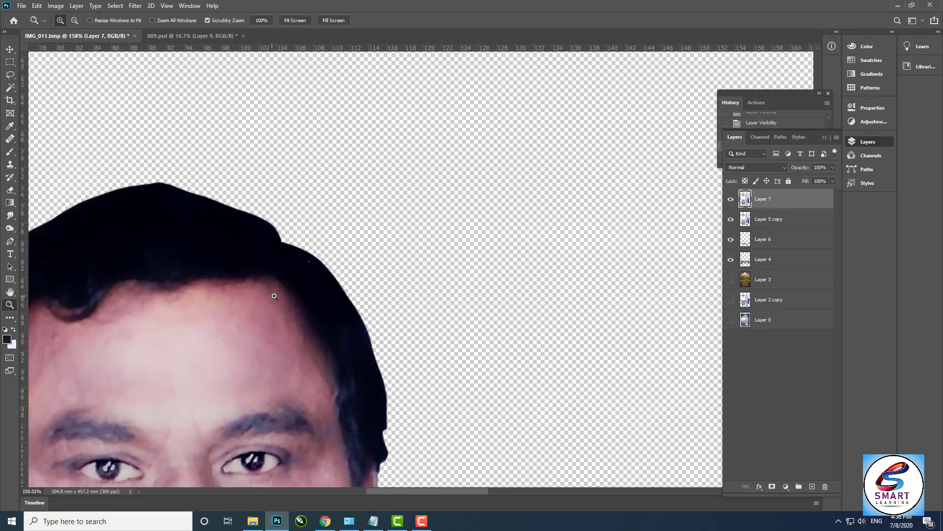
drag(186, 296, 216, 297)
click(10, 216)
key(bracketright)
mouse_move(385, 192)
mouse_down()
mouse_move(434, 197)
mouse_move(489, 236)
mouse_move(521, 288)
mouse_up()
drag(421, 201, 521, 310)
key(ctrl+z)
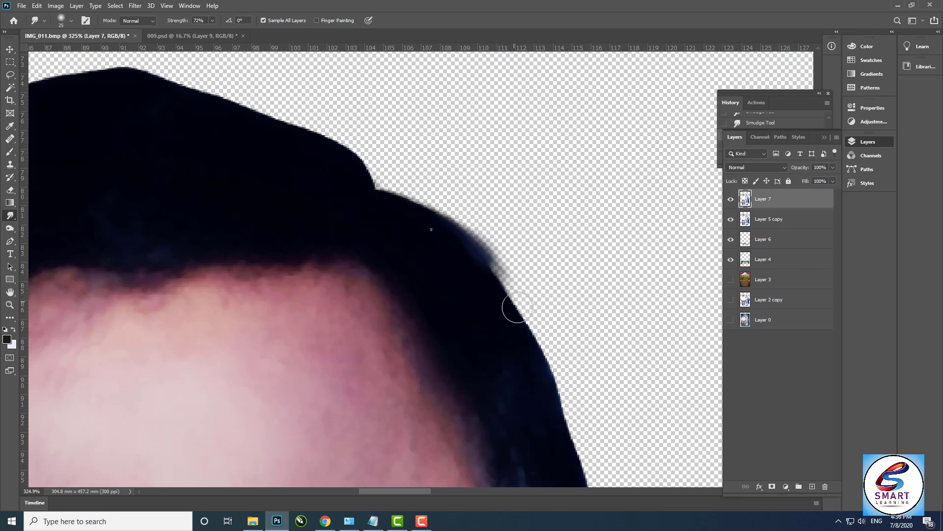
drag(502, 270, 515, 314)
Step: Soften the hair edge down to the man's left ear with a smaller Smudge brush and check it against Layer 3
key(bracketleft)
key(bracketleft)
mouse_move(518, 352)
mouse_down()
mouse_move(454, 236)
mouse_move(490, 274)
mouse_up()
drag(461, 221, 521, 363)
drag(509, 350, 481, 241)
drag(497, 283, 491, 350)
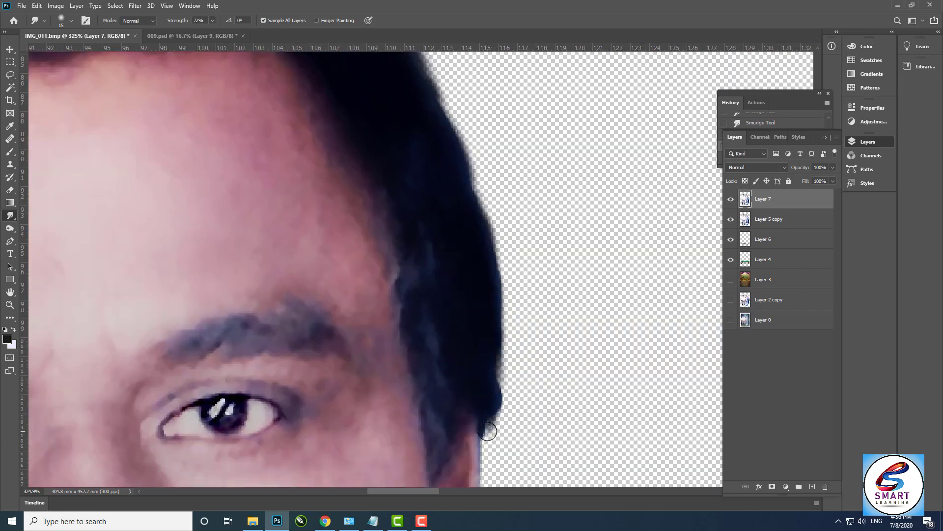
click(731, 279)
drag(295, 162, 431, 314)
click(730, 279)
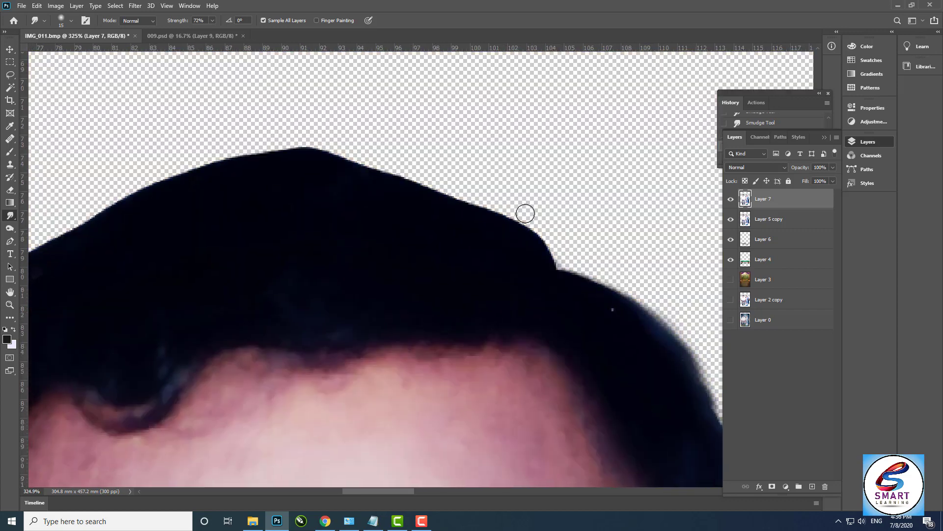
Step: Smudge the top outline of the man's hair from the notch across the crown to his right side
mouse_move(558, 261)
mouse_down()
mouse_move(531, 231)
mouse_move(462, 197)
mouse_move(325, 154)
mouse_up()
scroll(423, 172, left, 4)
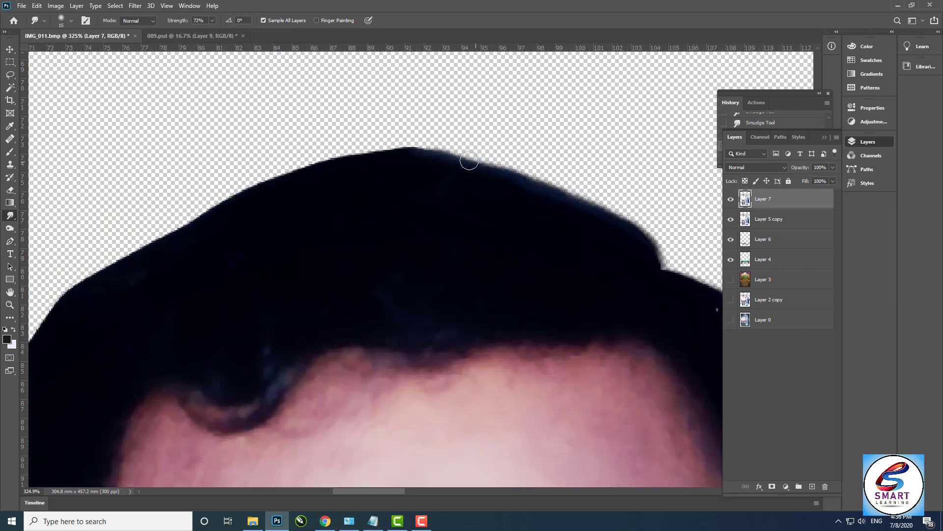
mouse_move(467, 161)
mouse_down()
mouse_move(263, 185)
mouse_move(127, 255)
mouse_up()
drag(137, 205, 349, 196)
Step: Smudge the right side of the man's hair outline from the crown down to his right ear
mouse_move(354, 235)
mouse_down()
mouse_move(320, 268)
mouse_move(211, 423)
mouse_up()
drag(217, 403, 284, 301)
drag(316, 217, 260, 392)
drag(260, 391, 328, 173)
drag(290, 227, 295, 376)
drag(316, 402, 323, 243)
mouse_move(313, 312)
mouse_down()
mouse_move(331, 358)
mouse_move(286, 188)
mouse_move(291, 135)
mouse_up()
mouse_move(308, 280)
mouse_down()
mouse_move(293, 320)
mouse_move(263, 219)
mouse_move(283, 219)
mouse_up()
Step: Hide Layer 5 copy and show the Layer 3 background to inspect the man's softened hair edge by his left temple
key(z)
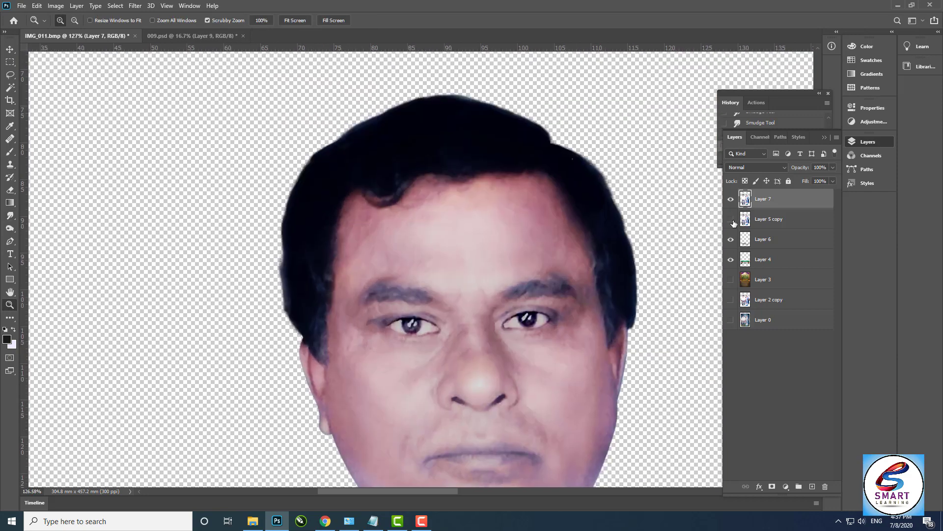
click(732, 220)
key(ctrl+minus)
key(ctrl+minus)
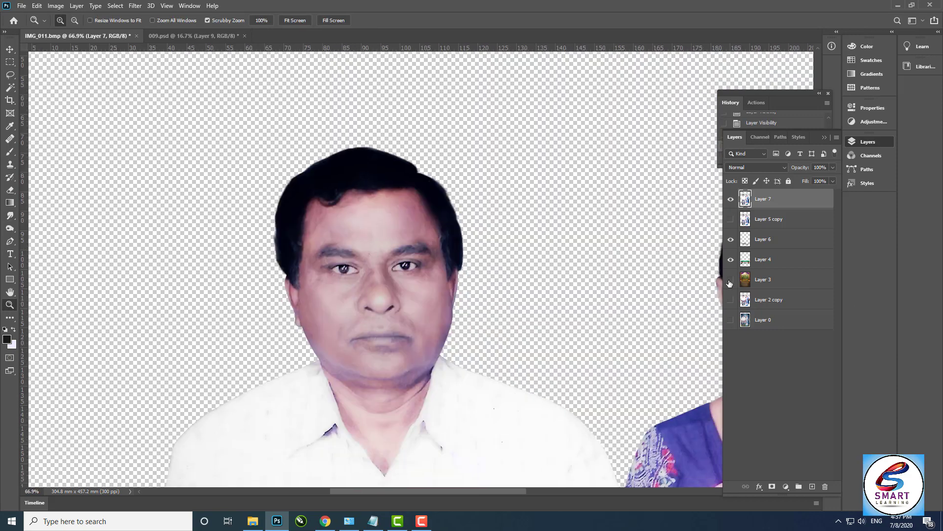
click(731, 279)
drag(459, 246, 473, 338)
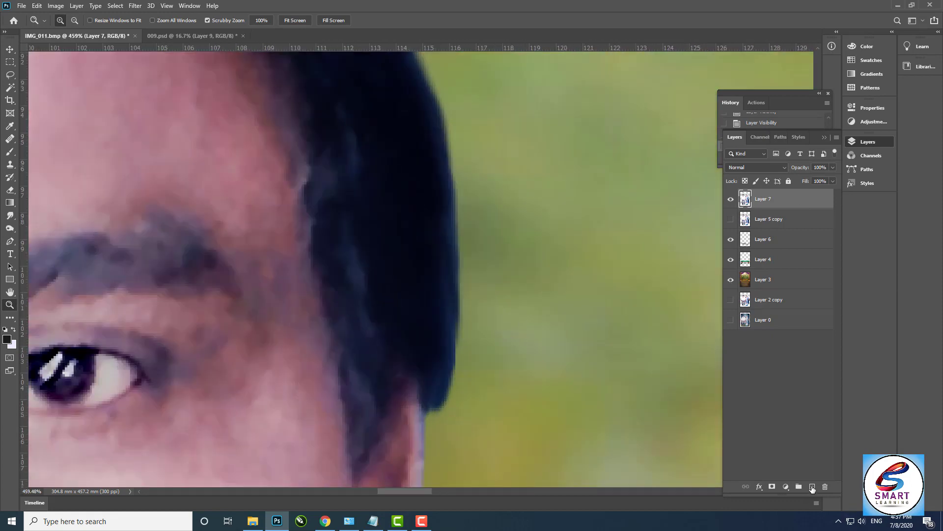
Step: Add a new layer above Layer 7, hide the Layer 3 background and switch to the Brush tool near the man's left temple
click(812, 486)
click(731, 299)
click(10, 216)
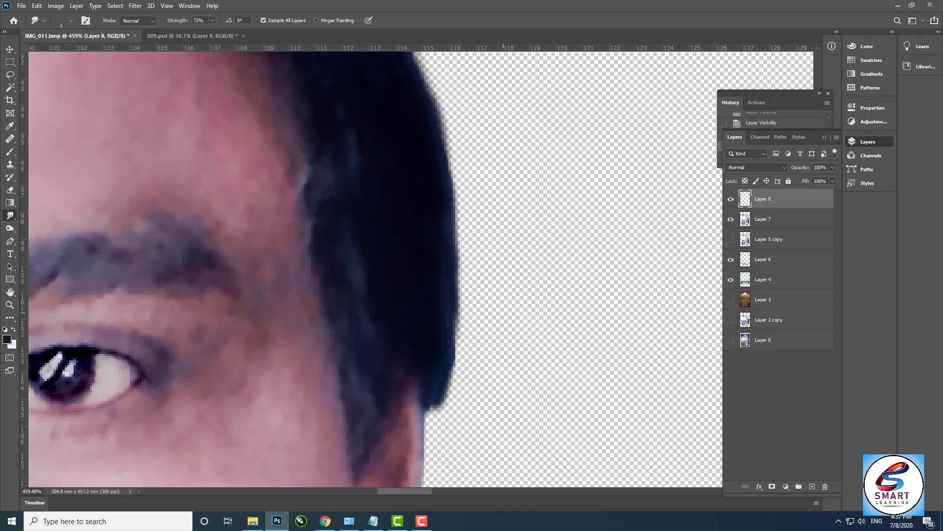
key(o)
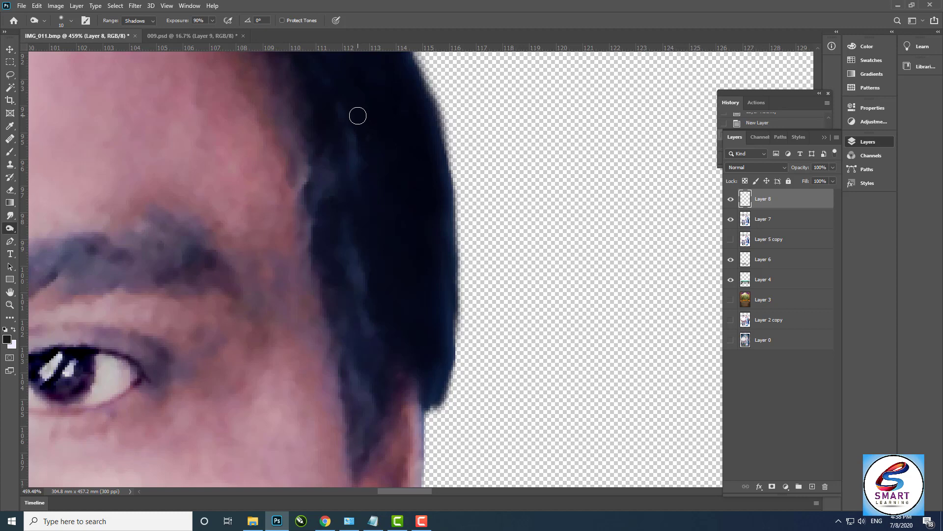
key(z)
mouse_move(431, 318)
mouse_down()
mouse_move(480, 364)
mouse_move(2, 172)
mouse_up()
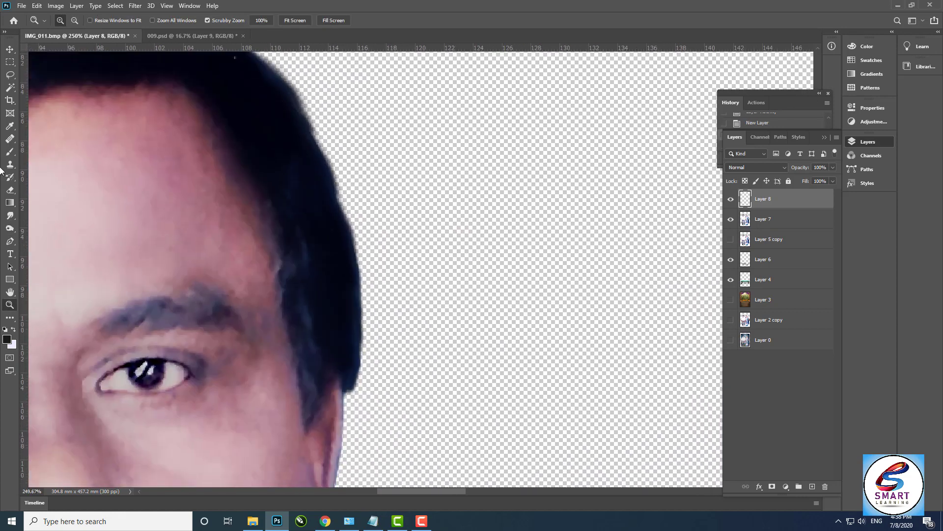
key(b)
scroll(364, 292, up, 3)
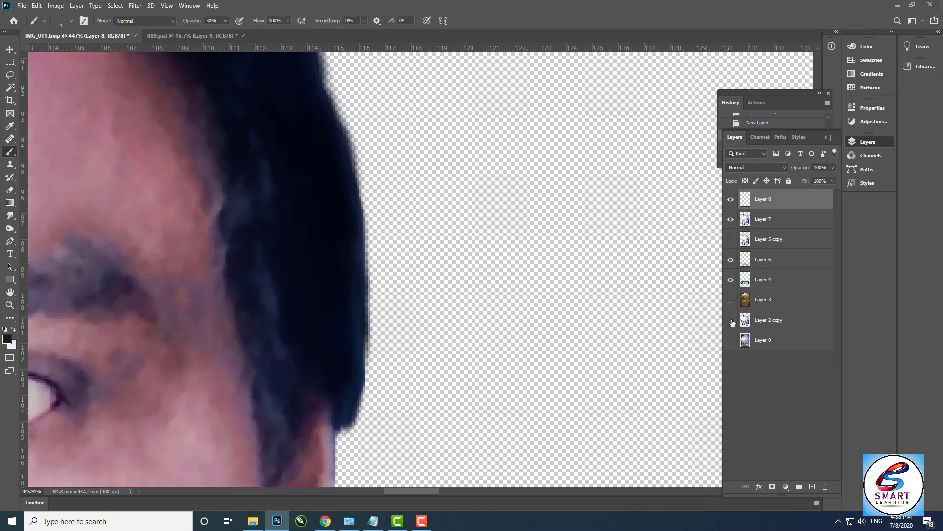
Step: Paint thin black hair strands along the man's left temple edge on Layer 8 and show Layer 3 to check them
click(731, 240)
drag(343, 163, 378, 204)
key(ctrl+z)
drag(370, 304, 356, 426)
drag(361, 209, 375, 285)
click(730, 300)
click(731, 300)
click(731, 300)
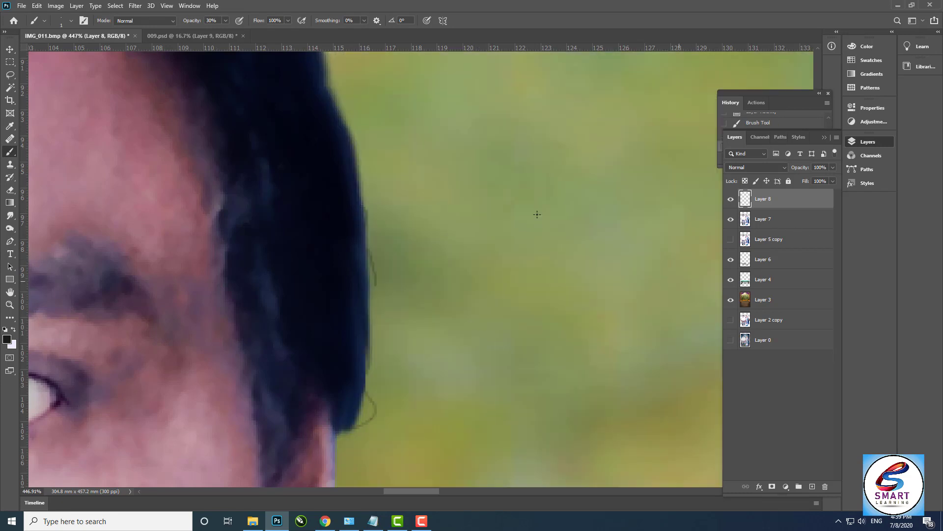
Step: Brush another fine strand higher on the man's left hair edge on Layer 7 and check it against the Layer 3 background
click(765, 219)
drag(361, 169, 374, 204)
drag(326, 92, 395, 271)
click(731, 300)
click(730, 300)
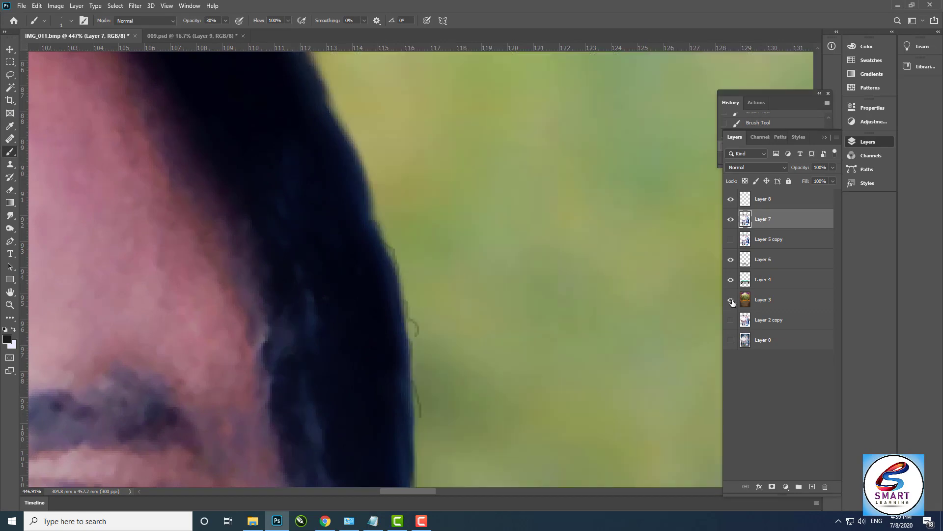
click(731, 300)
click(731, 299)
Step: Smudge fine strands outward from the upper left side of the man's hair on Layer 7, sampling only that layer
click(11, 215)
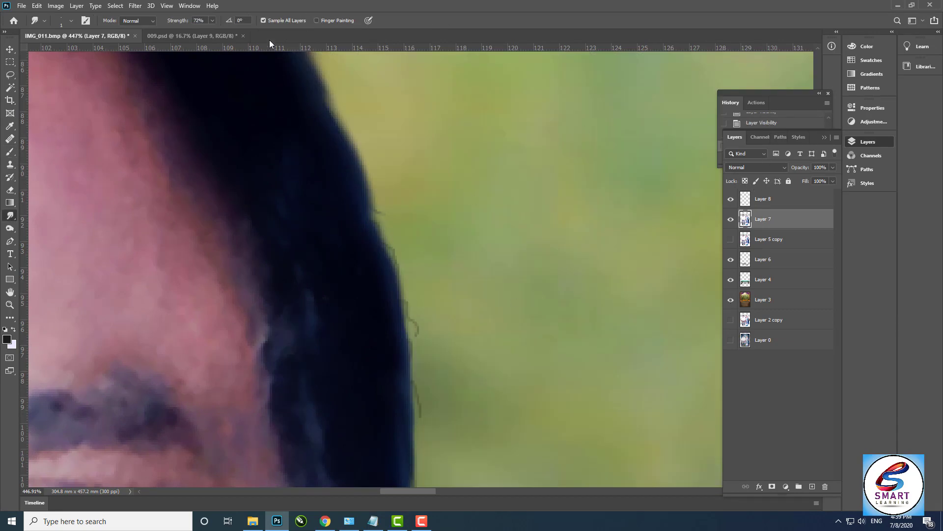
drag(333, 123, 438, 312)
mouse_move(344, 162)
mouse_down()
mouse_move(403, 227)
mouse_move(421, 229)
mouse_up()
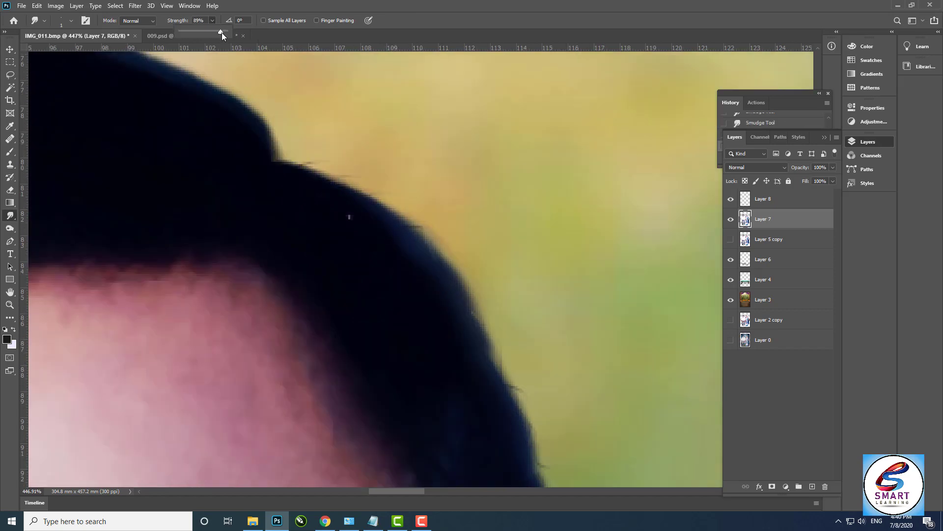
Step: Set the Smudge strength to 97%, add a layer above Layer 7, and pull strands from Layer 7's hair edge beside the notch
drag(222, 33, 226, 33)
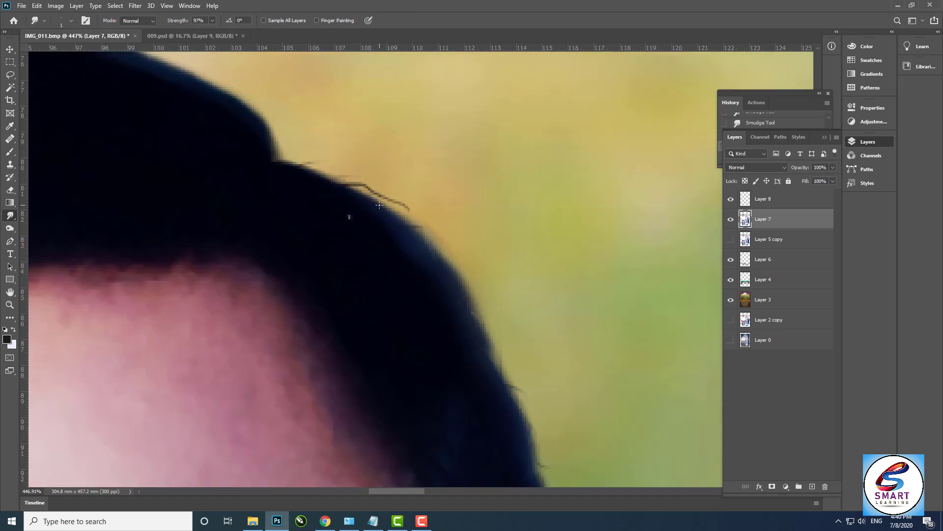
key(ctrl+shift+alt+n)
click(762, 242)
drag(342, 196, 388, 194)
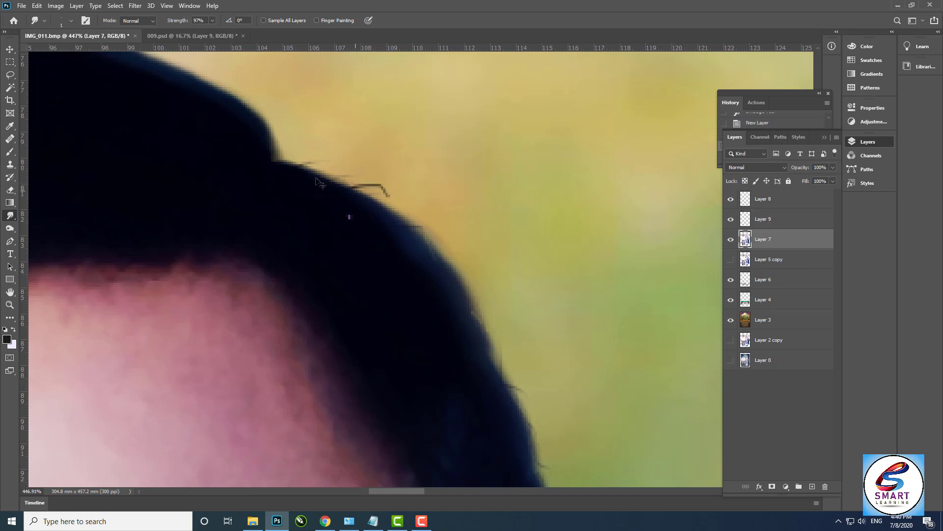
key(ctrl+z)
drag(276, 159, 351, 178)
mouse_move(358, 190)
mouse_down()
mouse_move(410, 215)
mouse_move(464, 297)
mouse_up()
key(ctrl+z)
Step: Smudge loose strands out of the man's hair outline between the notch and the crown
key(z)
drag(469, 360, 373, 334)
drag(374, 332, 474, 235)
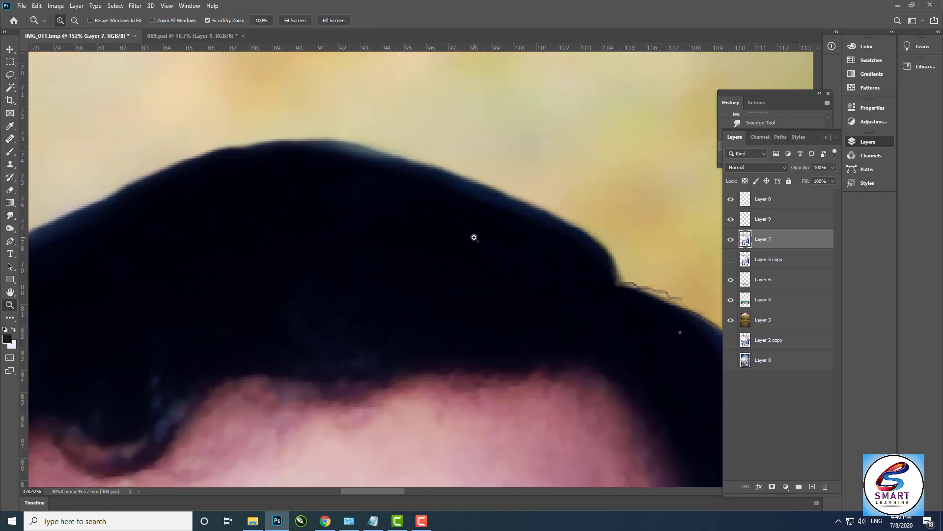
key(b)
key(r)
mouse_move(568, 222)
mouse_down()
mouse_move(501, 184)
mouse_move(540, 201)
mouse_up()
Step: Set the Smudge strength to 84% and pull fine strands out along the top of the man's crown
drag(212, 20, 206, 32)
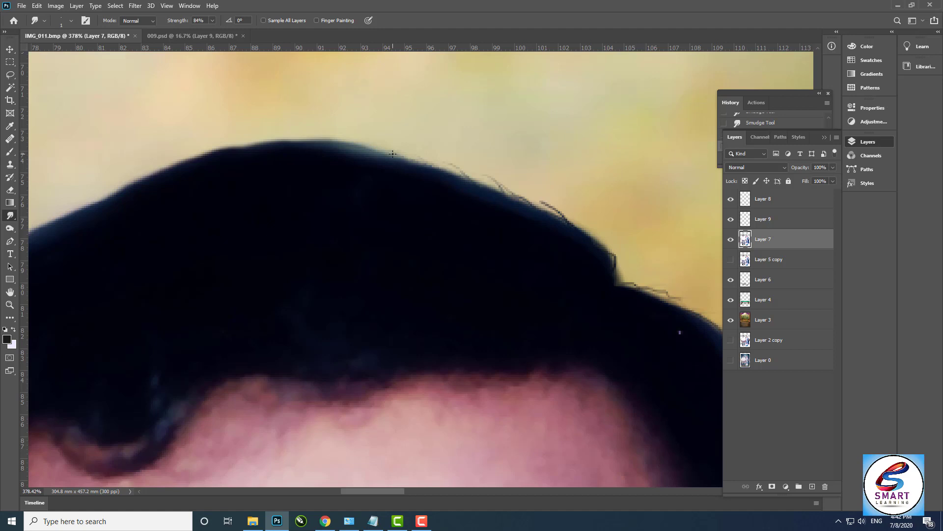
drag(348, 144, 301, 138)
drag(285, 143, 211, 149)
drag(202, 155, 171, 161)
drag(153, 219, 322, 210)
drag(355, 153, 318, 156)
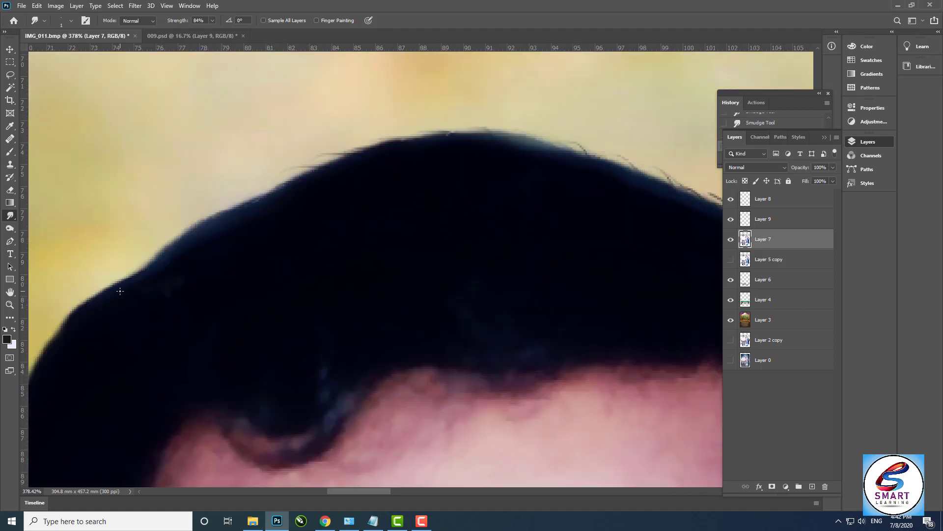
Step: Smudge fine strands outward down the man's right hair outline from the crown to beside the forehead
drag(119, 291, 215, 221)
drag(128, 275, 275, 190)
mouse_move(43, 363)
mouse_down()
mouse_move(284, 246)
mouse_move(347, 169)
mouse_up()
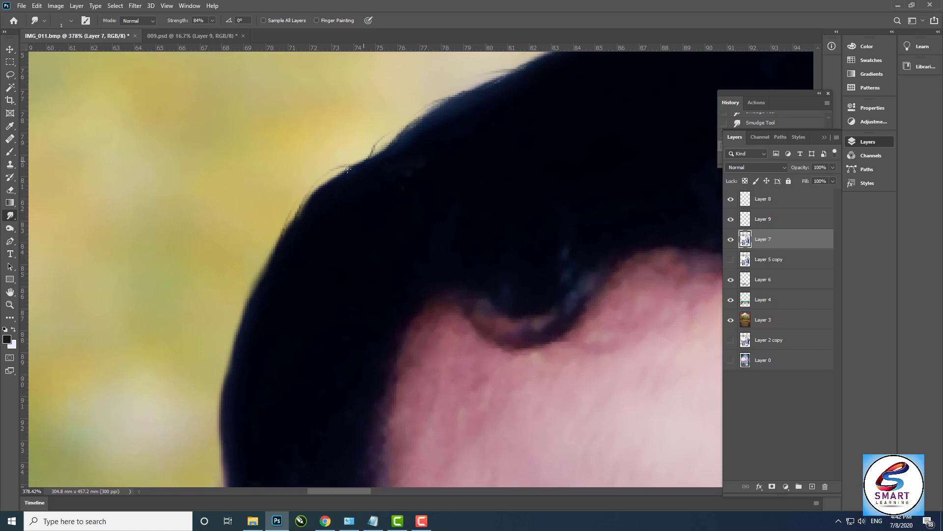
drag(391, 143, 364, 170)
drag(262, 267, 236, 300)
drag(240, 361, 214, 414)
mouse_move(232, 378)
mouse_down()
mouse_move(279, 169)
mouse_move(265, 373)
mouse_move(283, 452)
mouse_up()
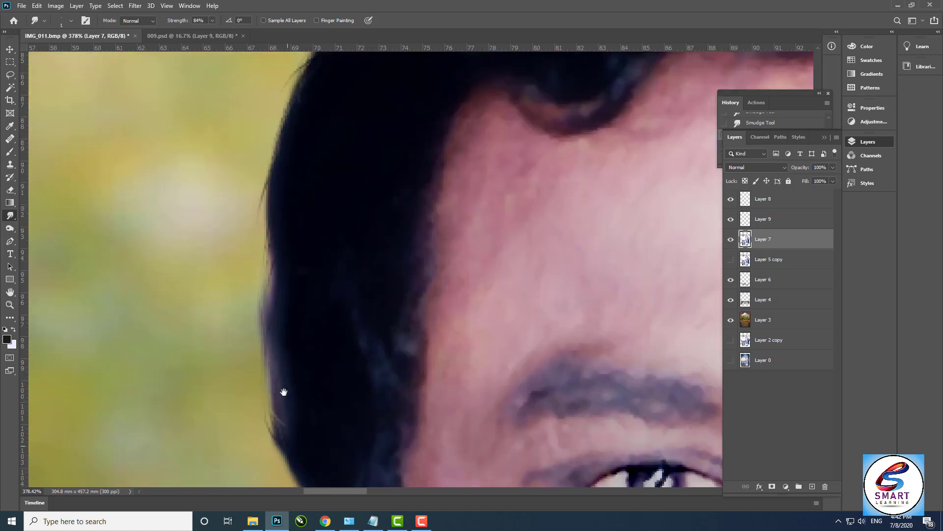
Step: Extend the smudged strands beside the man's right temple and add more along the upper right side of his hair
scroll(284, 392, down, 5)
scroll(276, 337, up, 6)
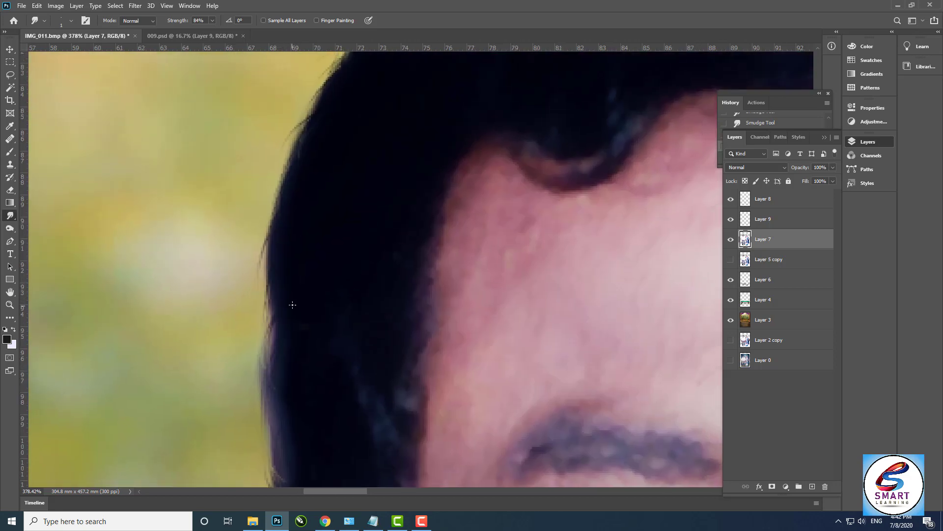
drag(278, 422, 270, 464)
mouse_move(357, 58)
mouse_down()
mouse_move(263, 279)
mouse_move(219, 314)
mouse_up()
drag(225, 323, 201, 346)
drag(198, 383, 172, 459)
mouse_move(214, 337)
mouse_down()
mouse_move(187, 353)
mouse_move(190, 390)
mouse_up()
Step: Smudge a second pass of short flyaway strands across the whole crown of the man's hair
drag(394, 238, 174, 305)
drag(432, 144, 467, 134)
drag(474, 146, 526, 141)
drag(569, 164, 586, 178)
mouse_move(361, 151)
mouse_down()
mouse_move(416, 140)
mouse_move(378, 135)
mouse_up()
drag(324, 159, 324, 169)
drag(378, 147, 419, 138)
drag(432, 142, 466, 136)
drag(383, 143, 388, 150)
drag(521, 150, 536, 160)
drag(558, 162, 597, 180)
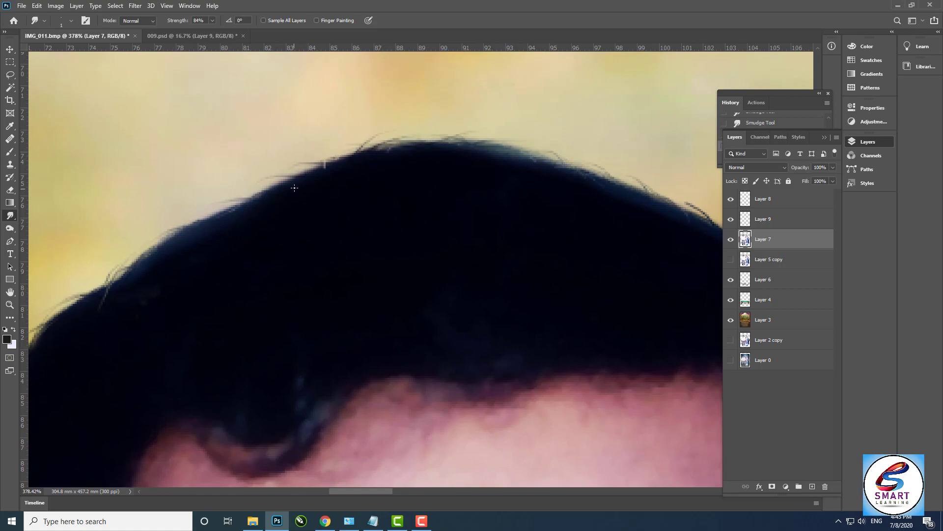
drag(295, 184, 268, 188)
mouse_move(322, 170)
mouse_down()
mouse_move(300, 163)
mouse_move(283, 175)
mouse_up()
drag(216, 215, 229, 206)
Step: Merge Layer 7, Layer 9 and Layer 8 into a single layer
key(z)
mouse_move(352, 227)
mouse_down()
mouse_move(251, 137)
mouse_move(216, 133)
mouse_up()
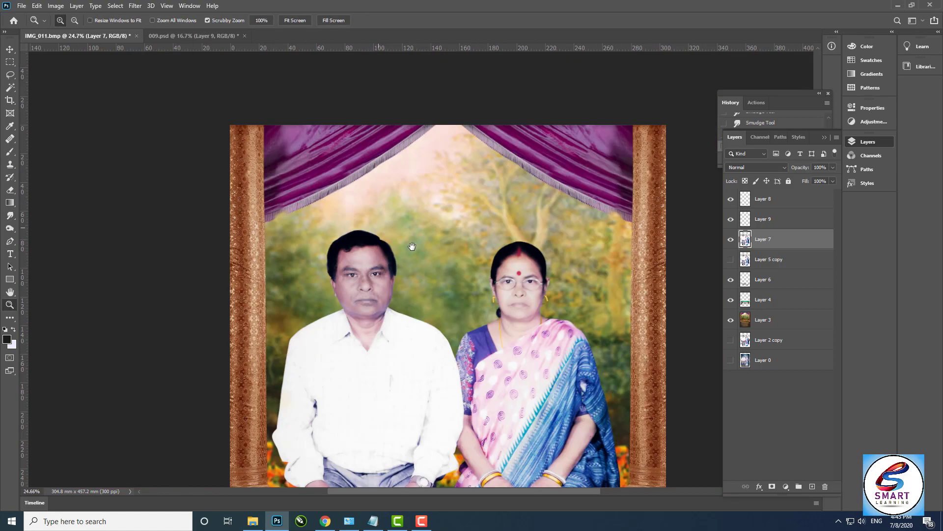
drag(413, 246, 296, 113)
mouse_move(287, 314)
mouse_down()
mouse_move(352, 308)
mouse_move(300, 334)
mouse_move(321, 352)
mouse_up()
shift+click(777, 202)
key(ctrl+e)
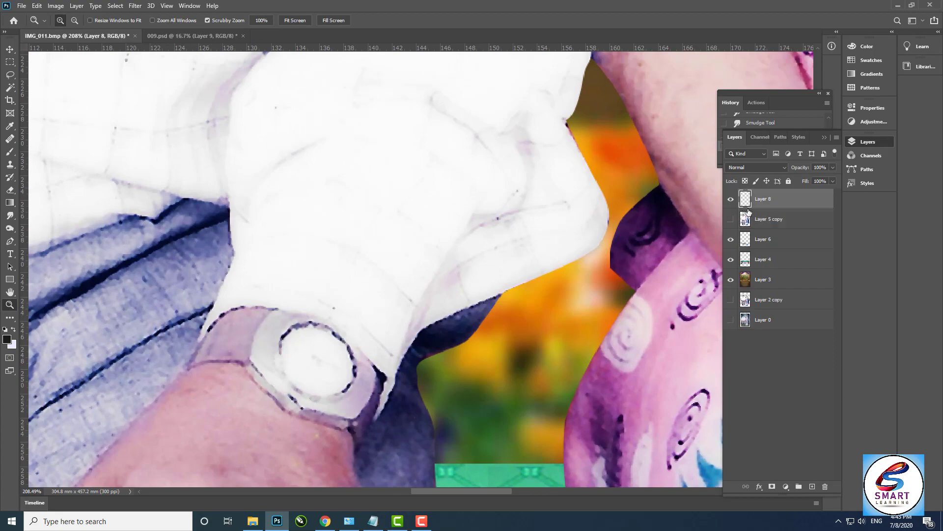
Step: Choose the Color Replacement tool with a smaller brush for recolouring the man's wristwatch
mouse_move(426, 349)
mouse_down()
mouse_move(397, 355)
mouse_move(437, 354)
mouse_up()
right_click(10, 126)
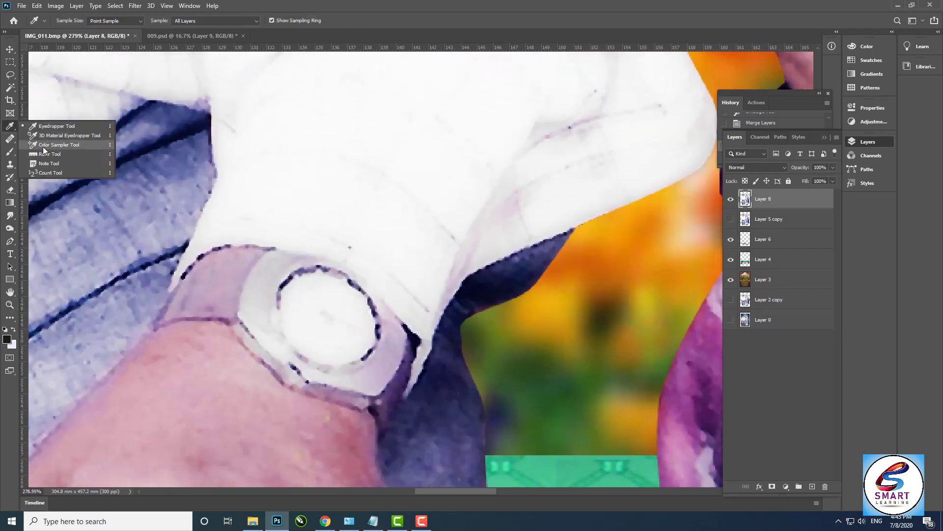
click(44, 146)
right_click(11, 155)
click(44, 171)
key(bracketleft)
key(bracketleft)
key(bracketleft)
key(bracketleft)
key(bracketleft)
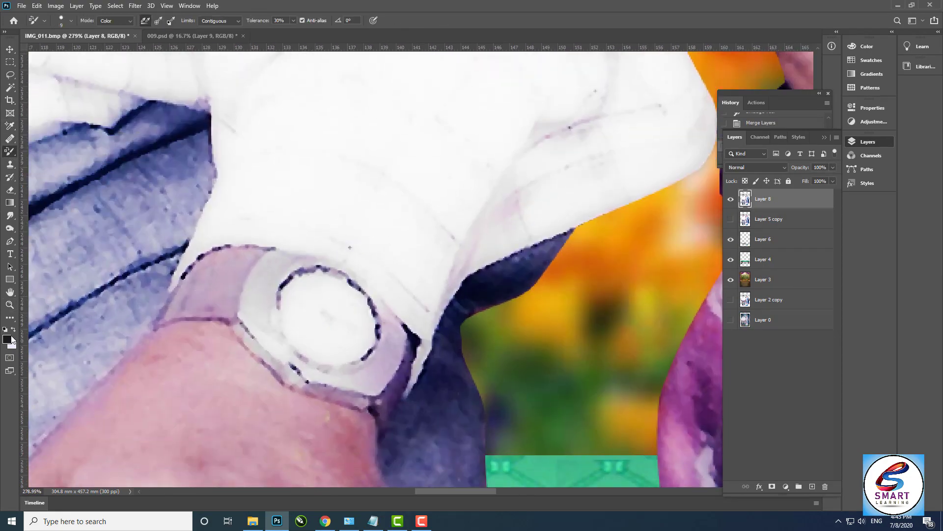
Step: Set the foreground colour to a dark orange-brown with a hue of about 34°
click(9, 338)
text(570101)
drag(742, 324, 742, 315)
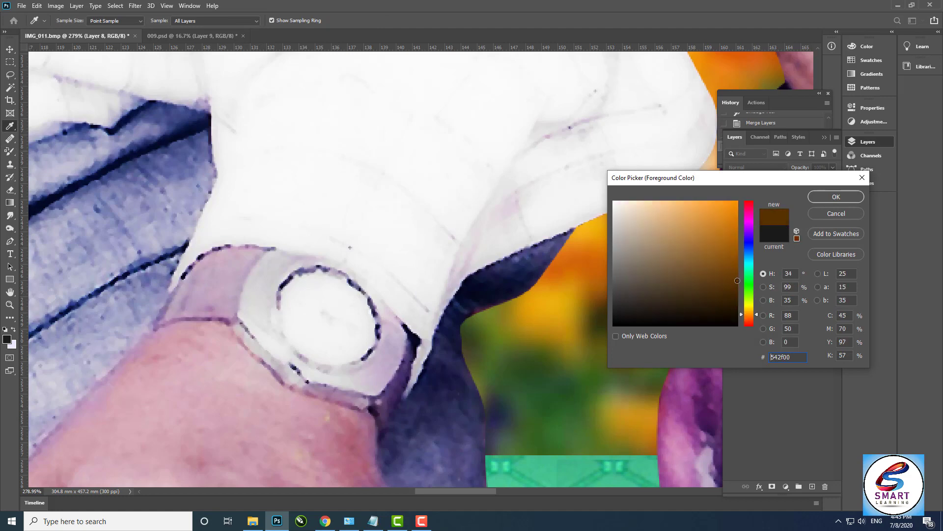
click(734, 280)
key(Return)
Step: Recolour the man's watch strap and case gold, leaving the dial white
click(252, 285)
key(ctrl+z)
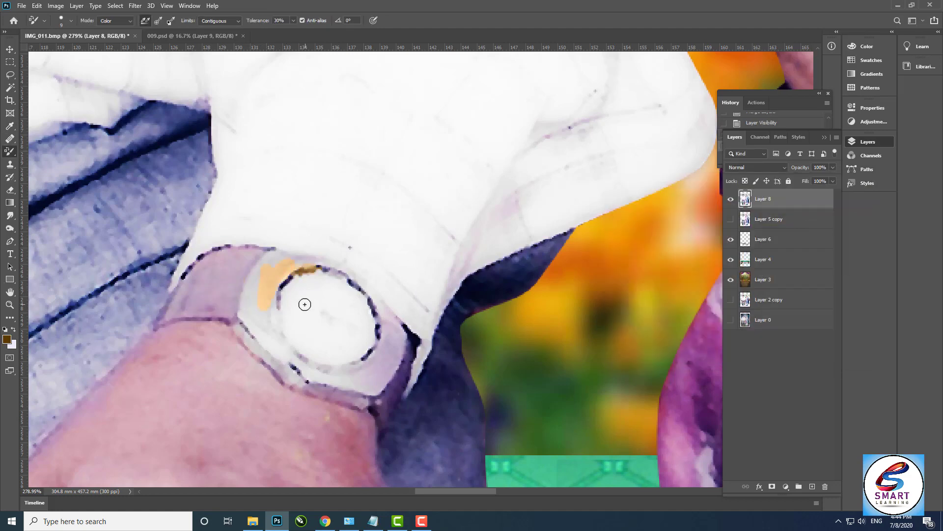
drag(235, 258, 252, 277)
mouse_move(255, 288)
mouse_down()
mouse_move(207, 294)
mouse_move(300, 302)
mouse_up()
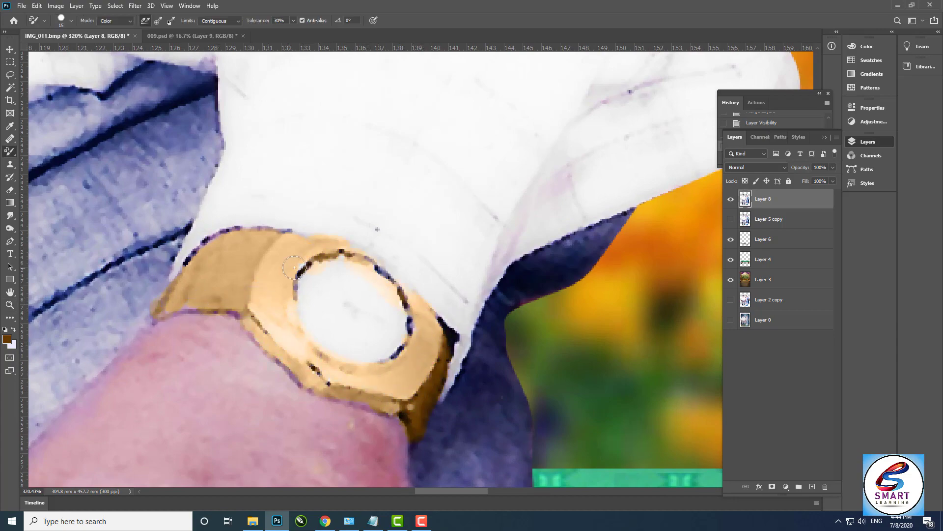
drag(290, 334, 231, 364)
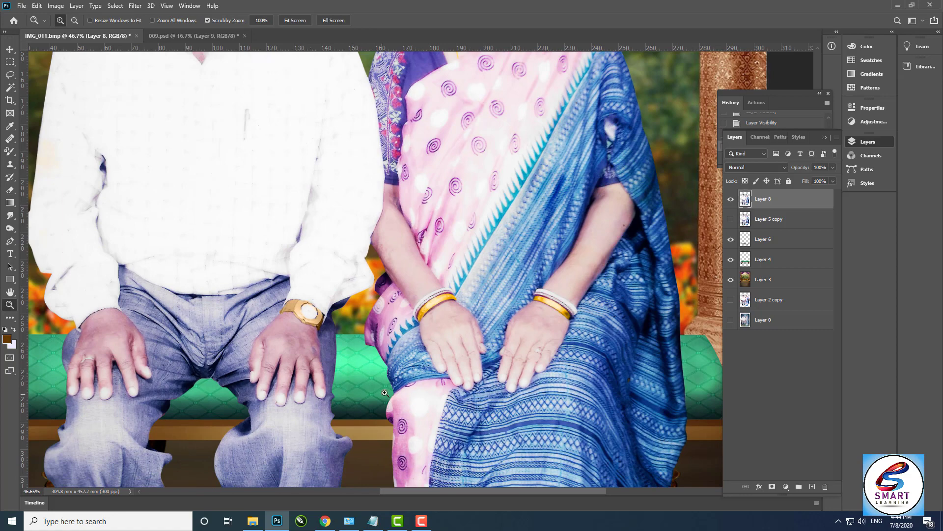
Step: Examine the whole portrait and its details, comparing it with the Layer 3 background hidden and shown
drag(349, 345, 307, 344)
drag(331, 269, 378, 265)
drag(475, 132, 457, 319)
drag(418, 270, 385, 247)
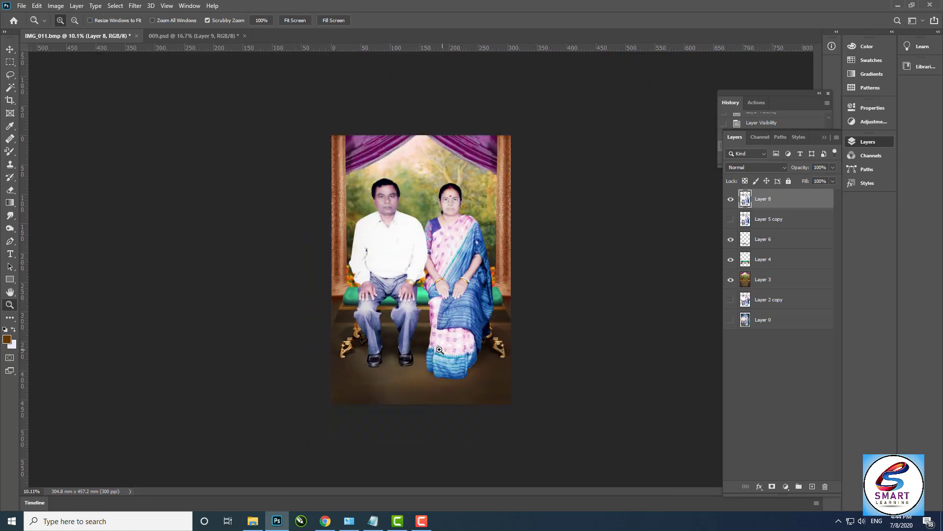
key(ctrl+0)
click(730, 280)
click(730, 280)
drag(584, 196, 550, 148)
key(ctrl+0)
drag(536, 94, 528, 90)
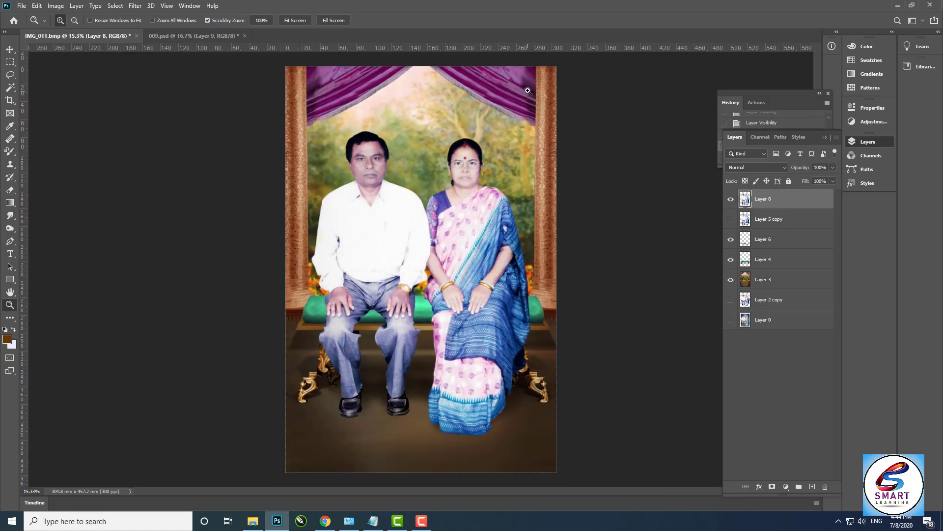
click(597, 121)
drag(597, 122, 707, 207)
drag(566, 358, 569, 226)
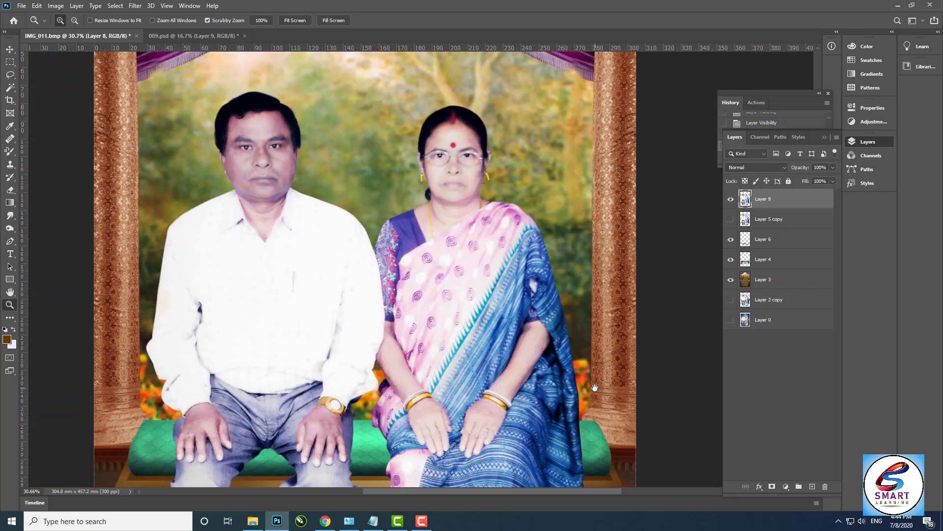
Step: Move Layer 0 with the original photo to the top of the layer stack for a before-and-after comparison
click(730, 199)
drag(779, 322, 776, 196)
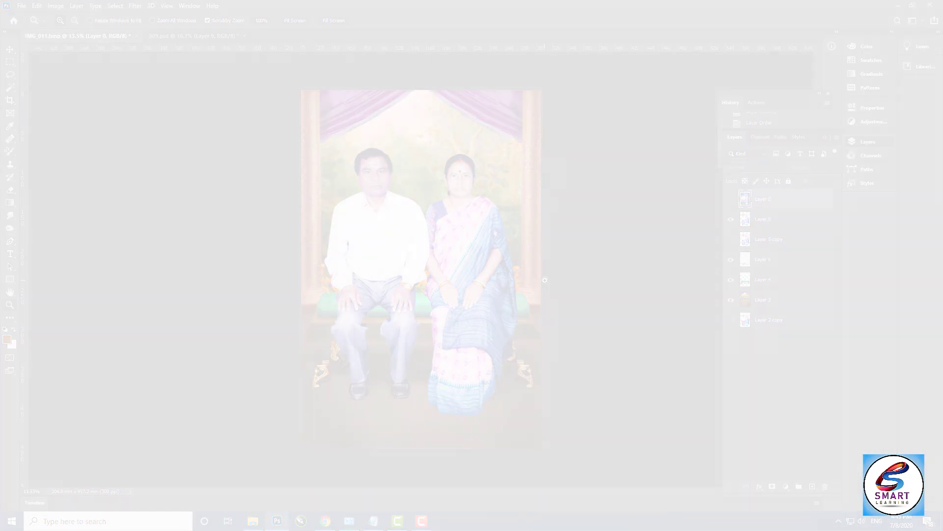